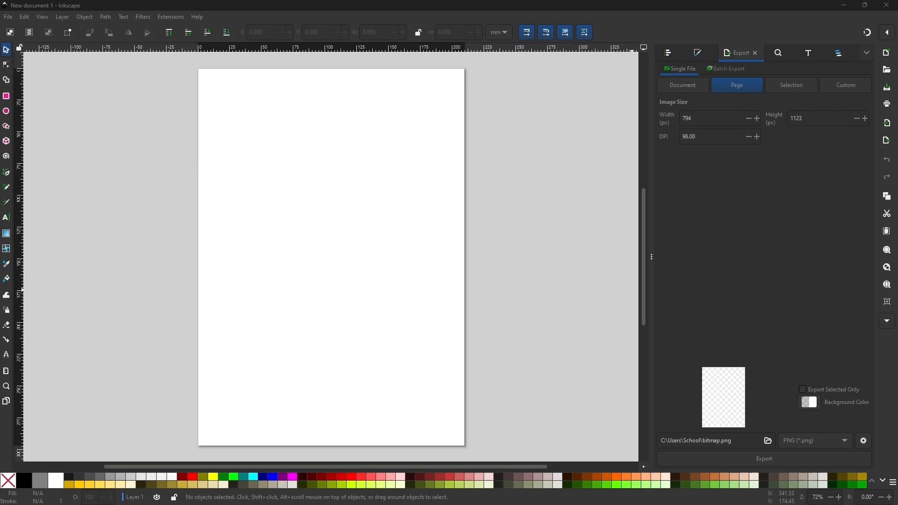
# Browse the generated character images from the anime girl through the knights to the third stone age man
pyautogui.moveTo(0, 154); pyautogui.dragTo(467, 88)
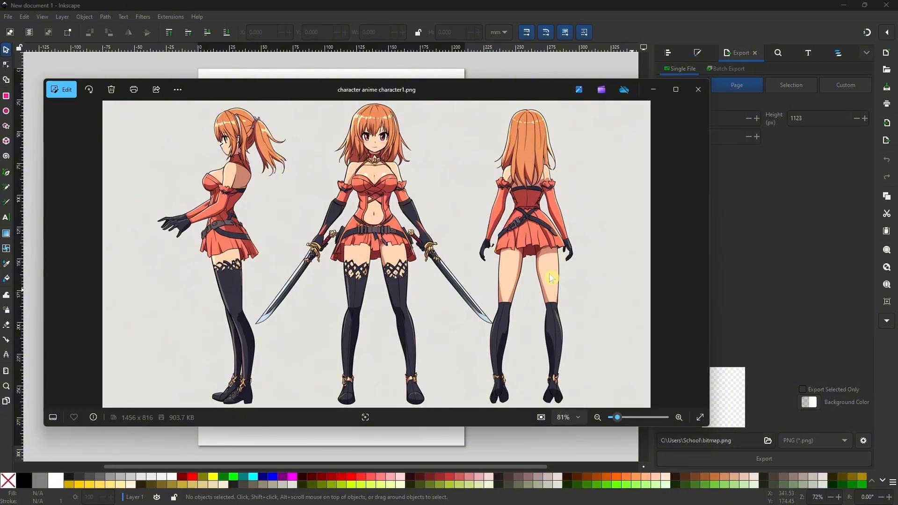
pyautogui.click(704, 257)
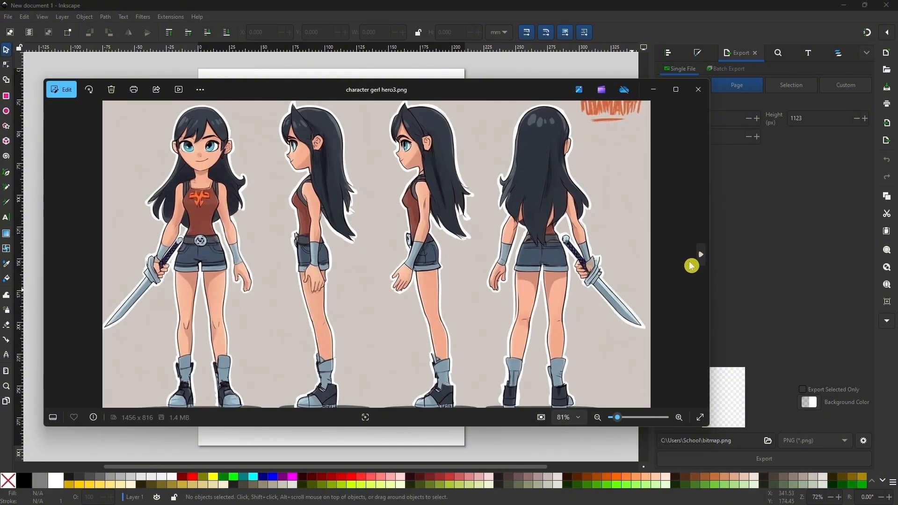
pyautogui.click(702, 257)
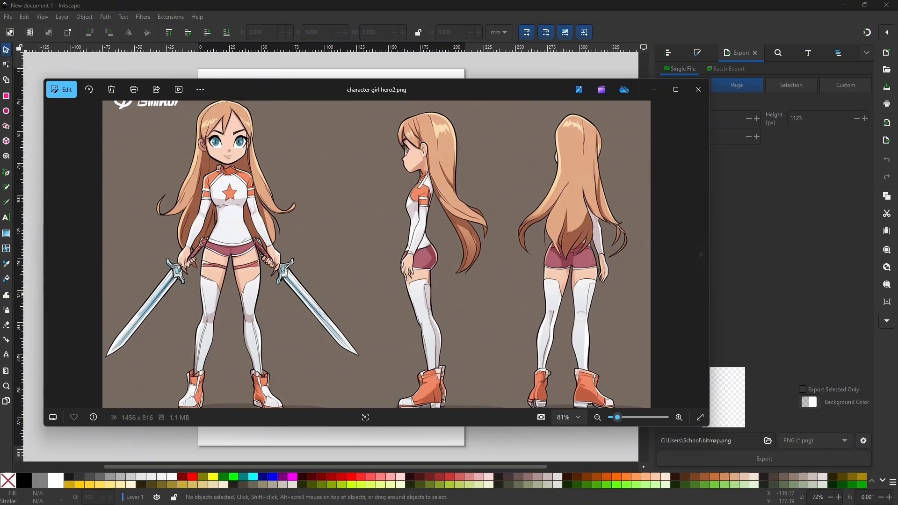
pyautogui.click(702, 257)
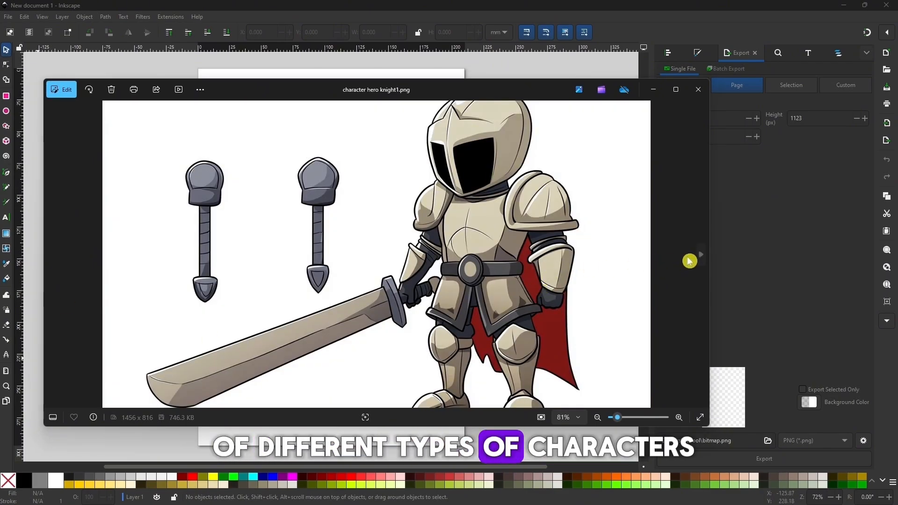
pyautogui.click(703, 255)
pyautogui.click(703, 255)
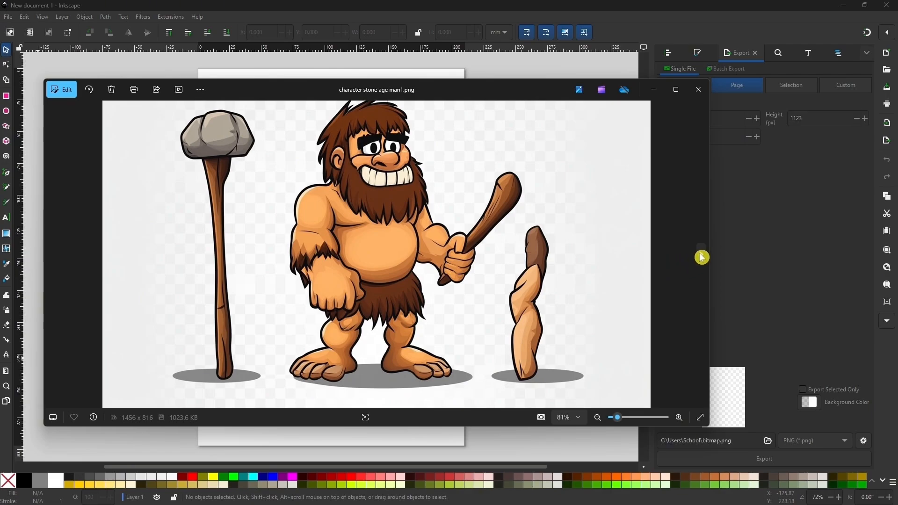
pyautogui.click(702, 258)
pyautogui.click(704, 257)
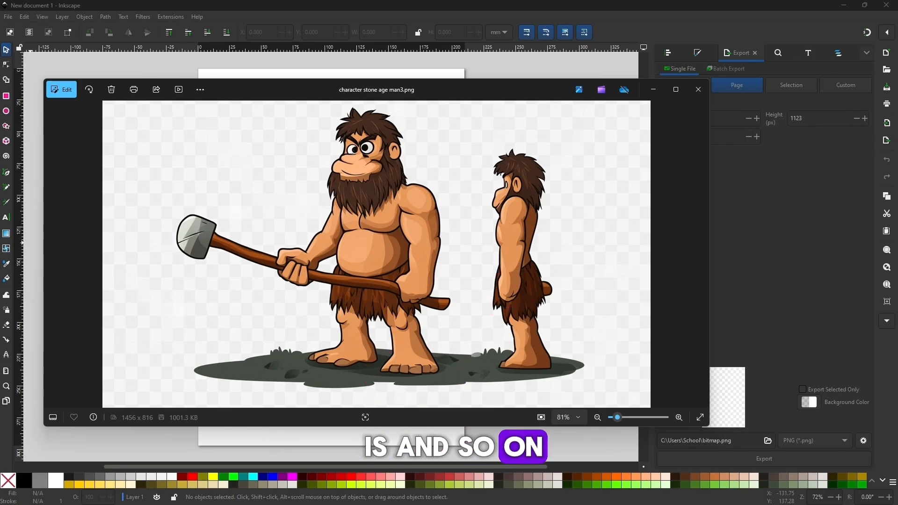
# Go back through the character images, settle on character hero knight1.png, and close the image viewer
pyautogui.click(53, 257)
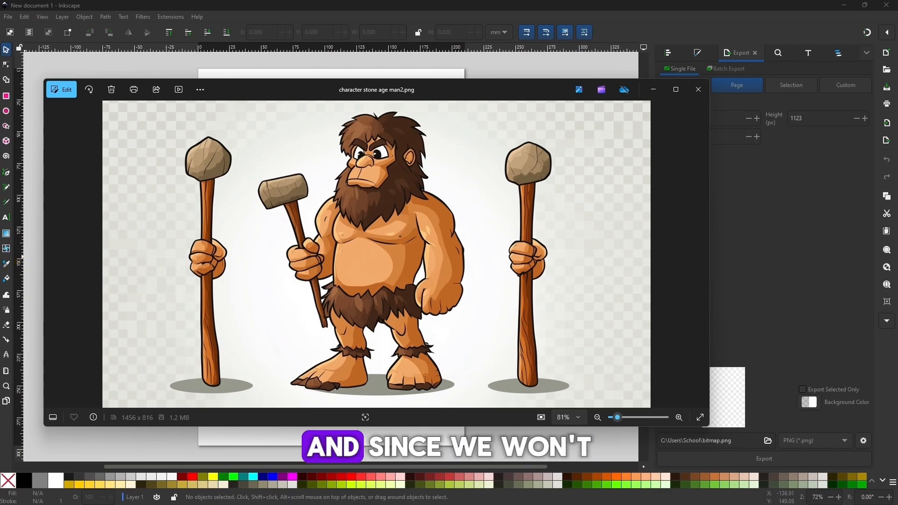
pyautogui.click(54, 259)
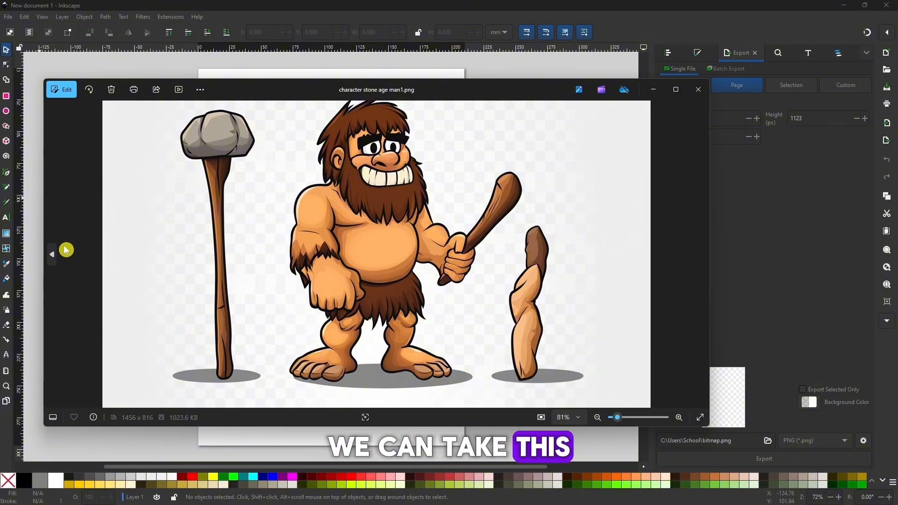
pyautogui.click(52, 255)
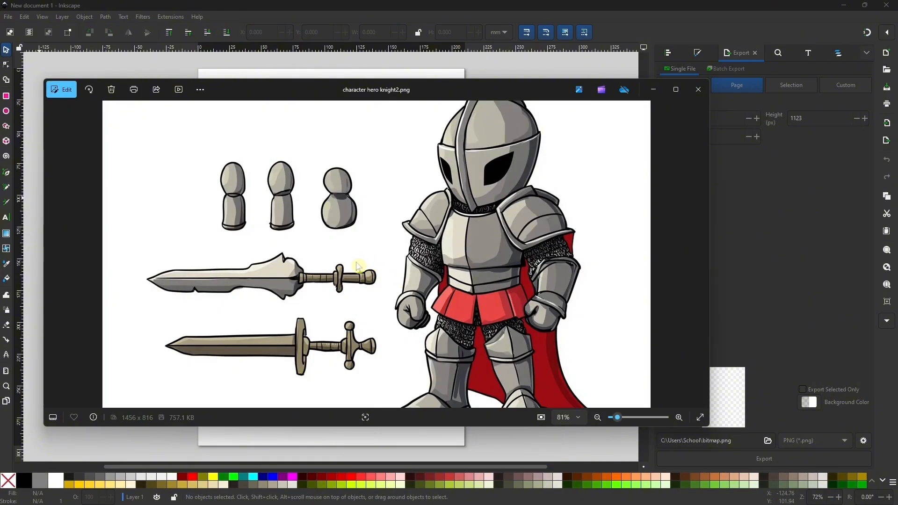
pyautogui.click(53, 254)
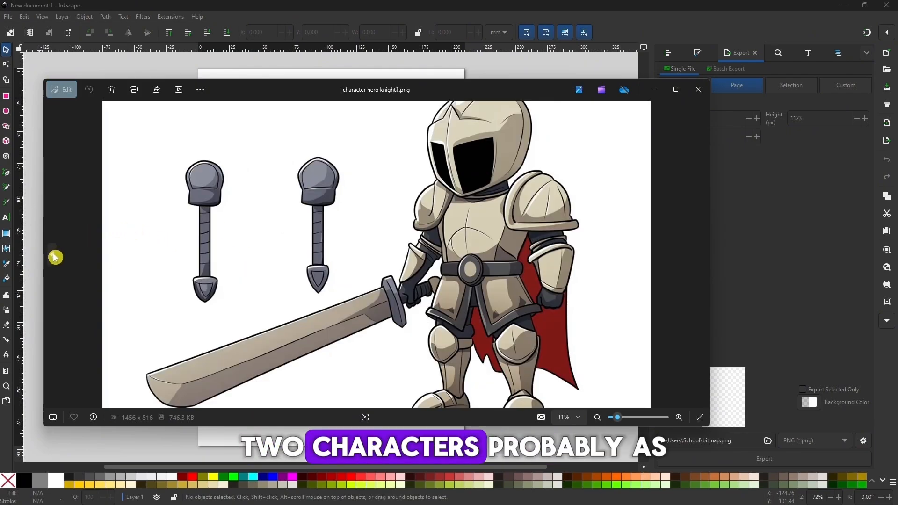
pyautogui.click(54, 255)
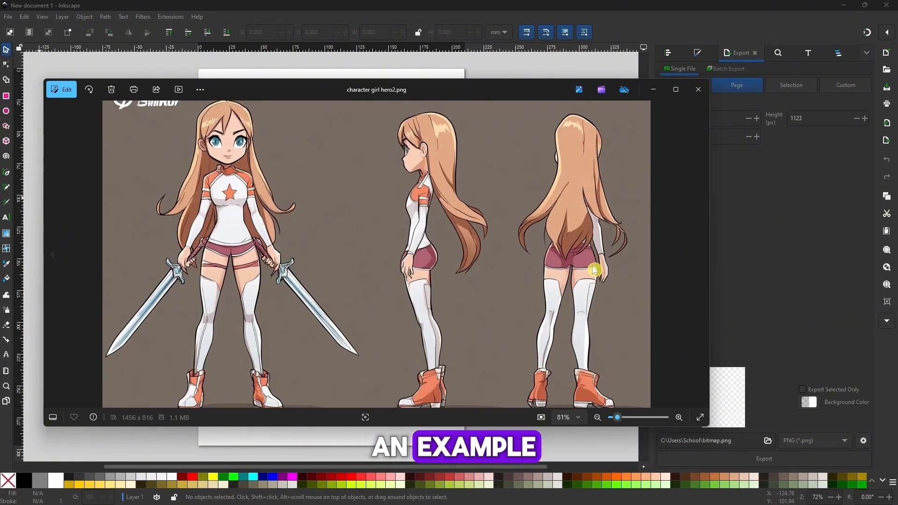
pyautogui.click(702, 255)
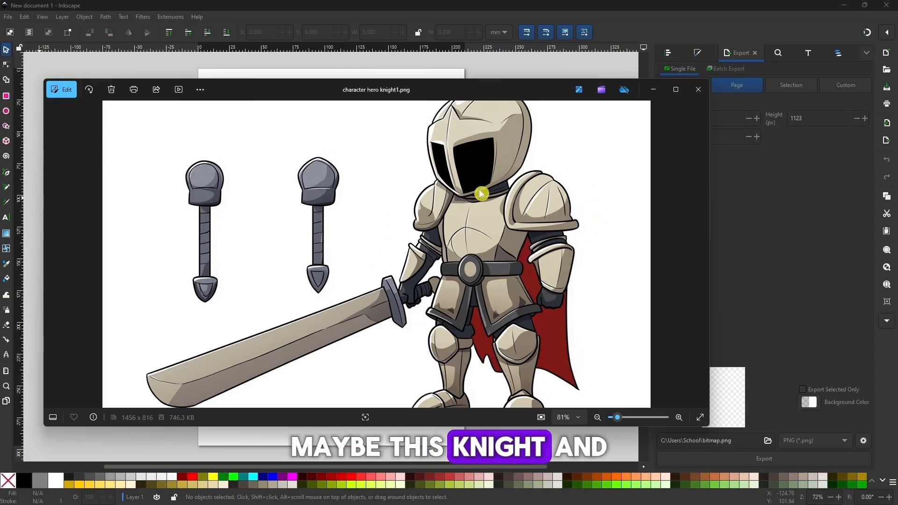
pyautogui.click(55, 254)
pyautogui.click(53, 258)
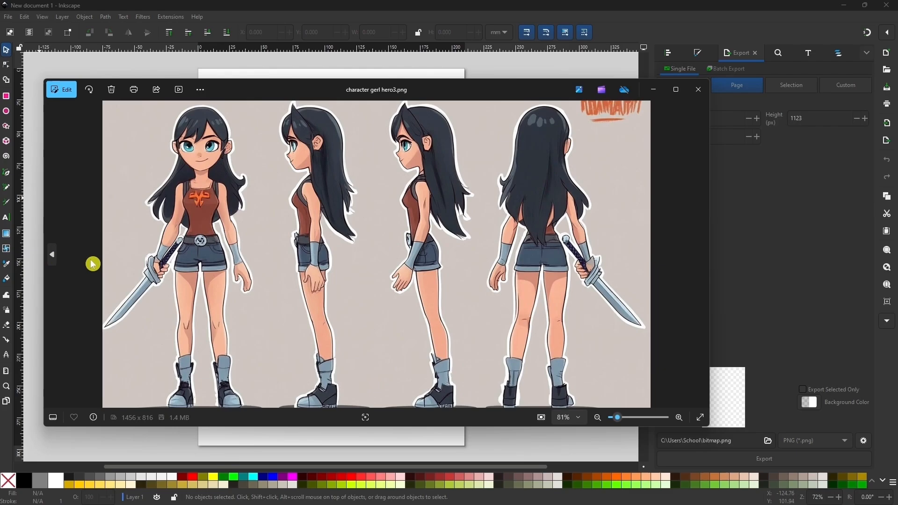
pyautogui.click(705, 257)
pyautogui.click(704, 257)
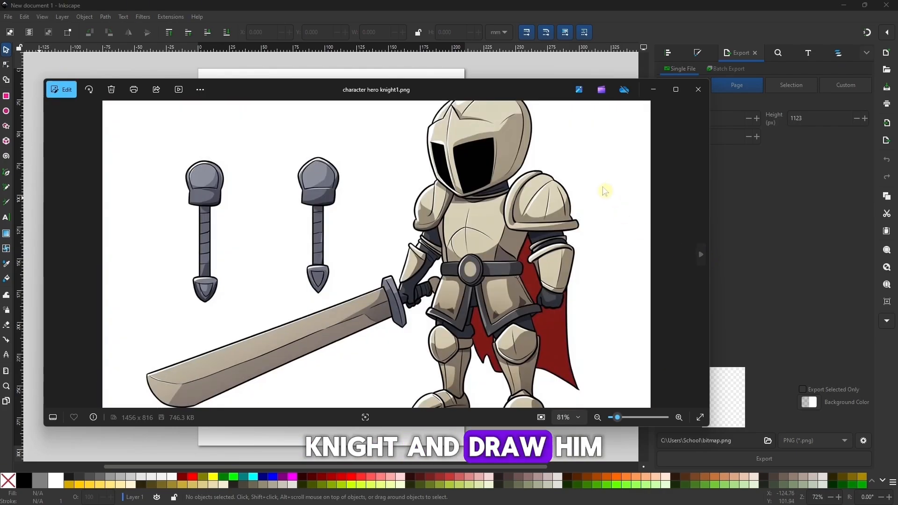
pyautogui.click(701, 91)
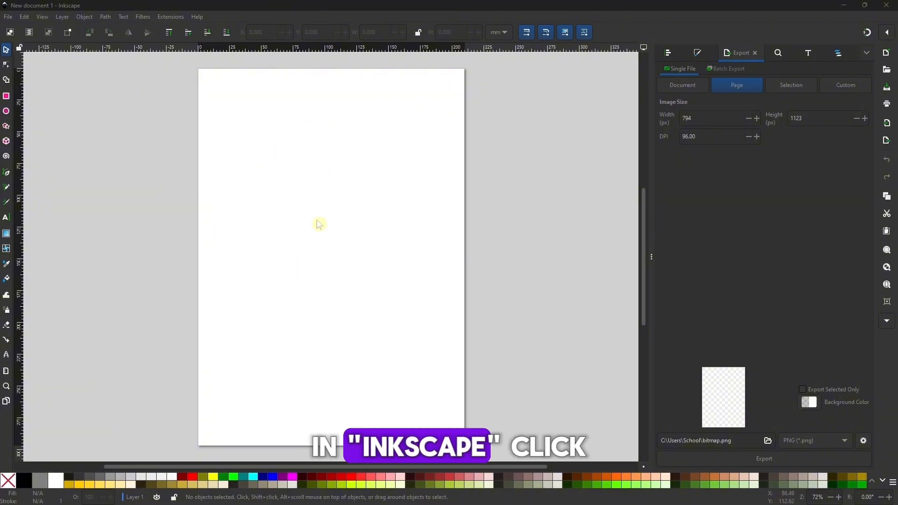
# Import character hero knight1.png from the Midjourney folder into the document
pyautogui.click(8, 16)
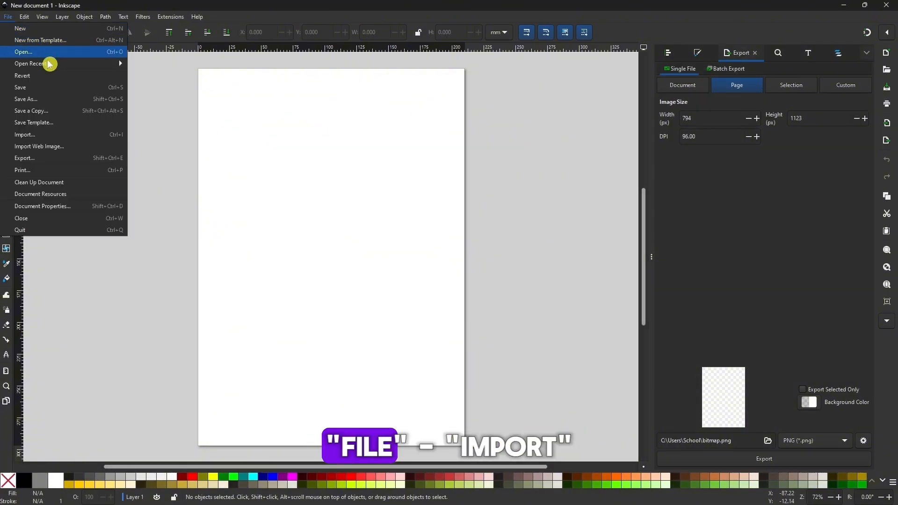
pyautogui.click(29, 137)
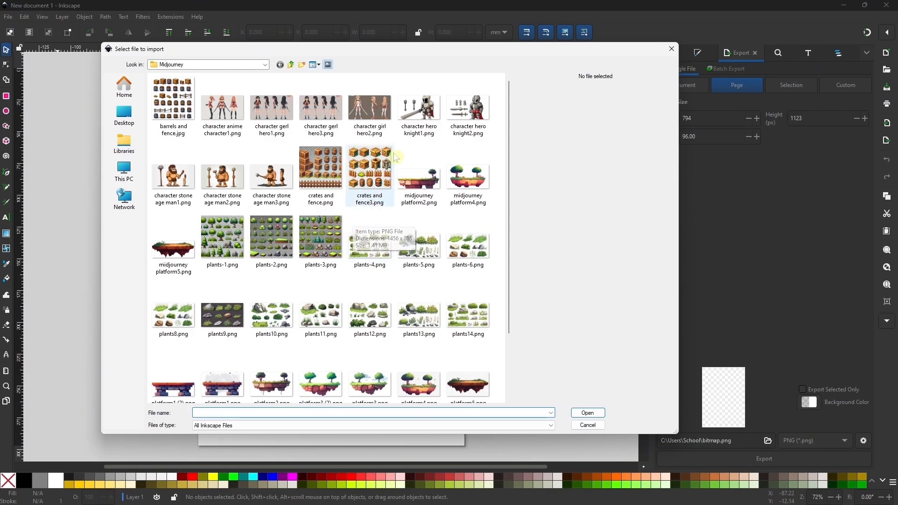
pyautogui.doubleClick(419, 109)
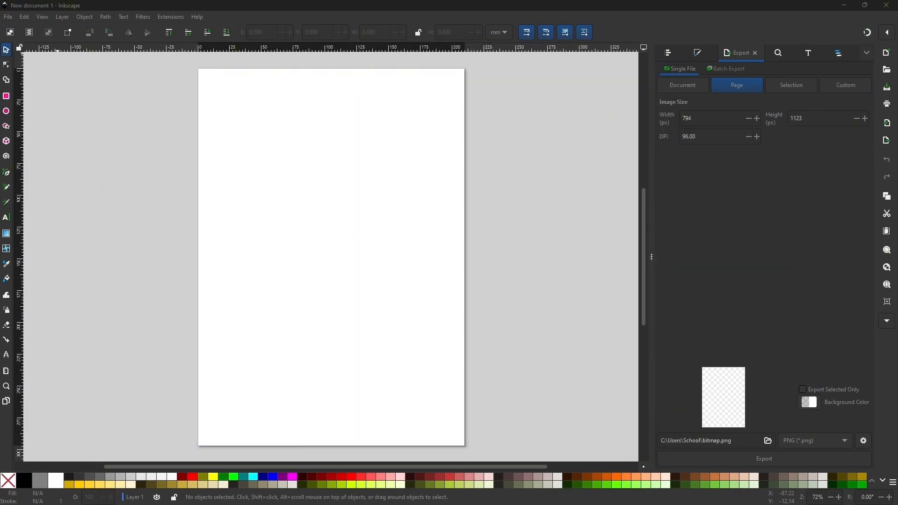
pyautogui.moveTo(161, 199); pyautogui.dragTo(387, 299)
pyautogui.moveTo(501, 372); pyautogui.dragTo(317, 260)
pyautogui.moveTo(225, 235); pyautogui.dragTo(409, 270)
pyautogui.click(407, 336)
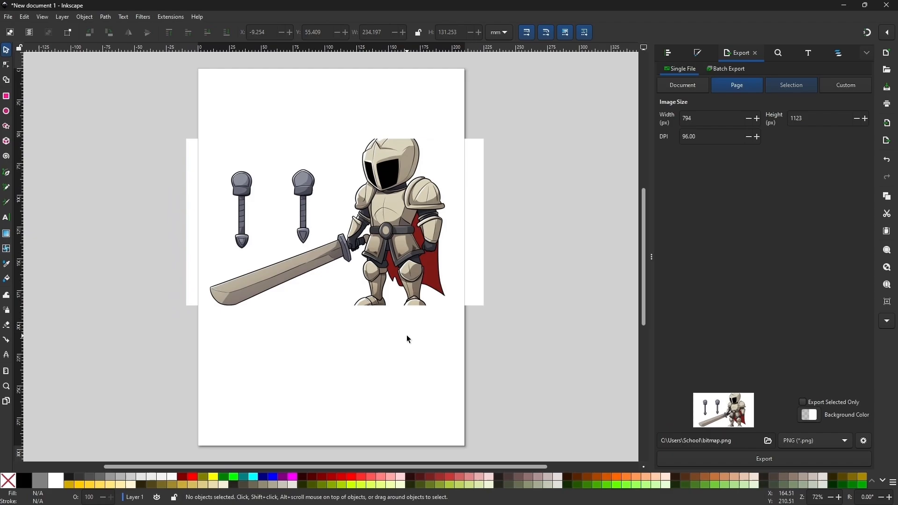
pyautogui.scroll(2, 379, 302)
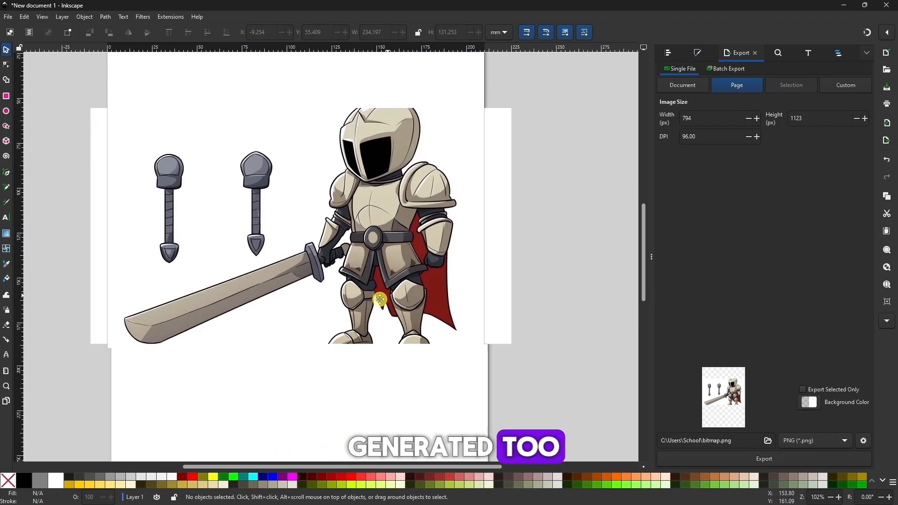
pyautogui.moveTo(379, 300); pyautogui.dragTo(360, 309)
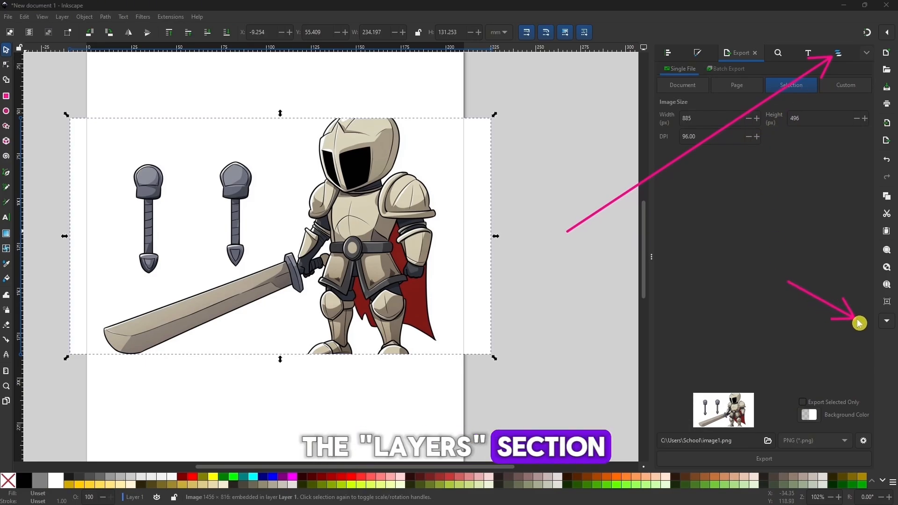
# Lock Layer 1 with the knight image in Layers and Objects, and add a new layer above it
pyautogui.click(887, 320)
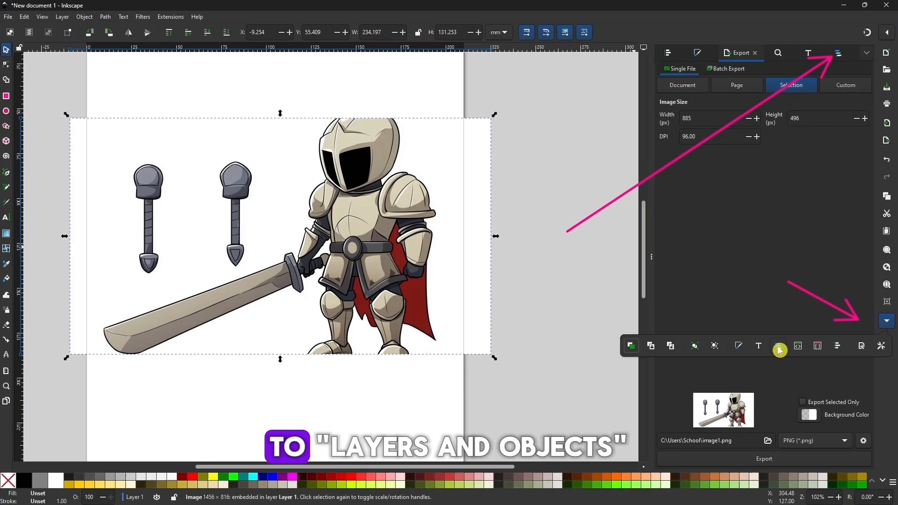
pyautogui.click(839, 56)
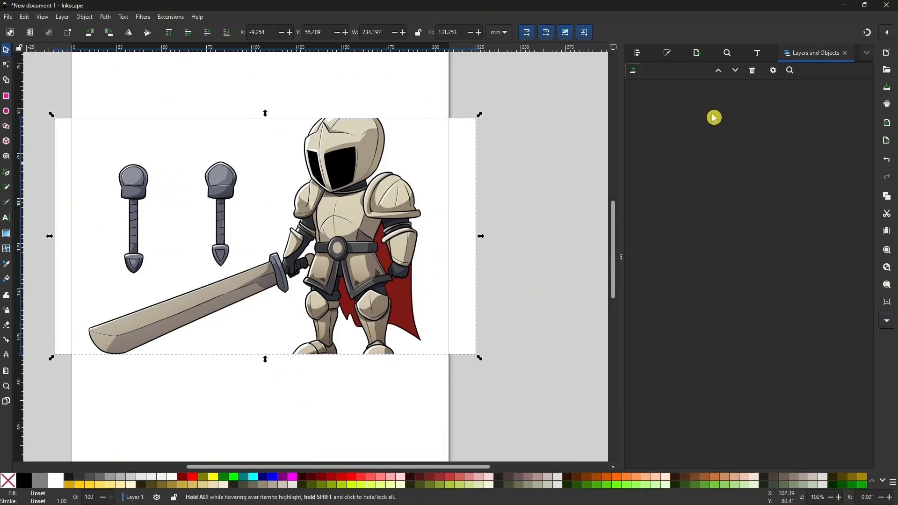
pyautogui.click(387, 205)
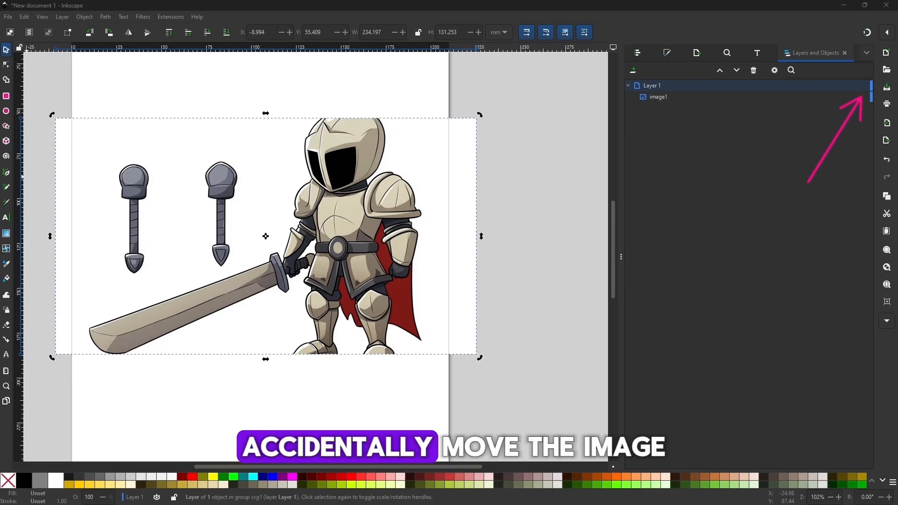
pyautogui.click(864, 87)
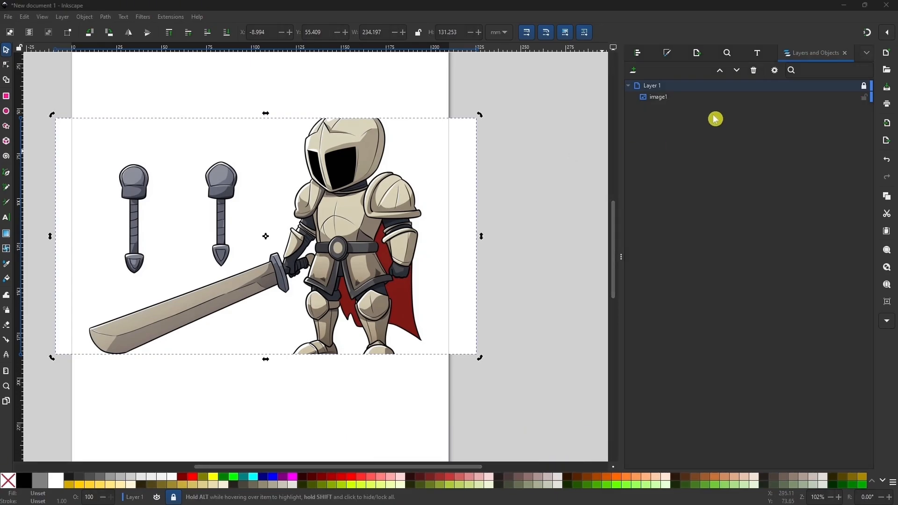
pyautogui.click(632, 73)
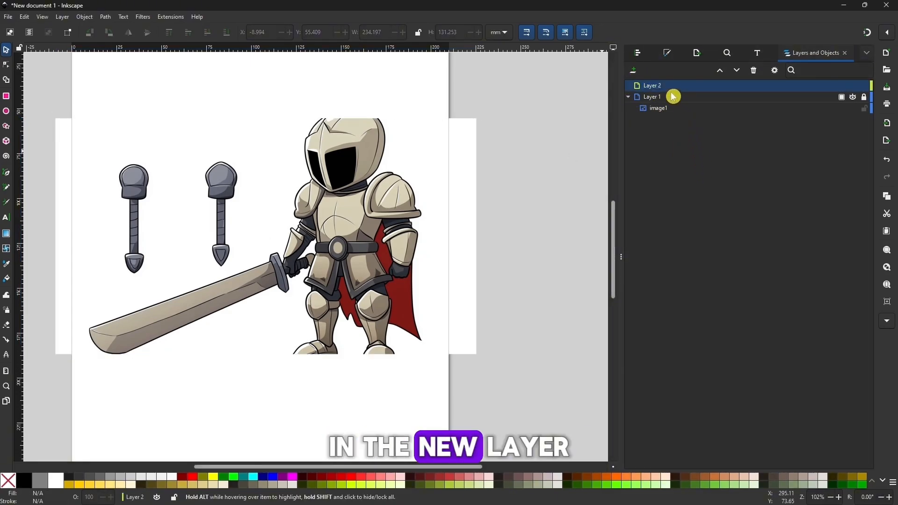
# Trace the knight's helmet on Layer 2 with the Pen tool as a closed path of straight segments
pyautogui.click(668, 53)
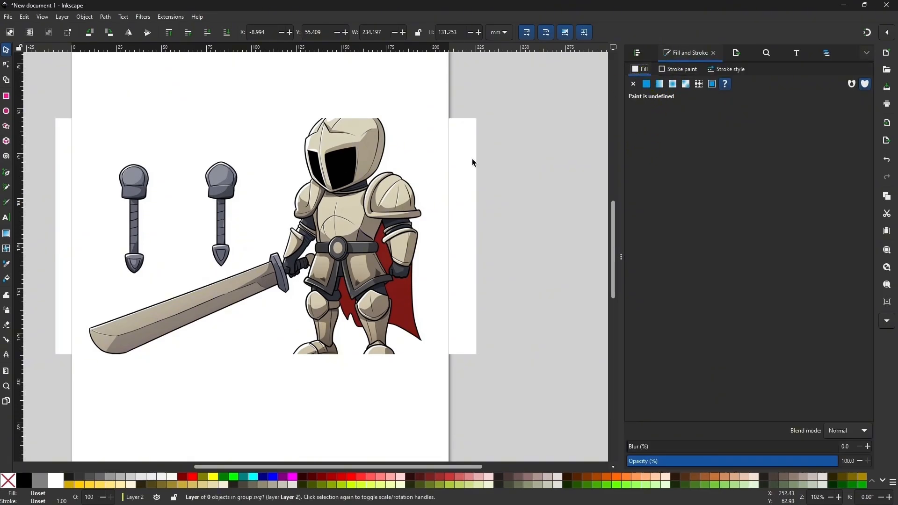
pyautogui.moveTo(407, 188); pyautogui.dragTo(422, 199)
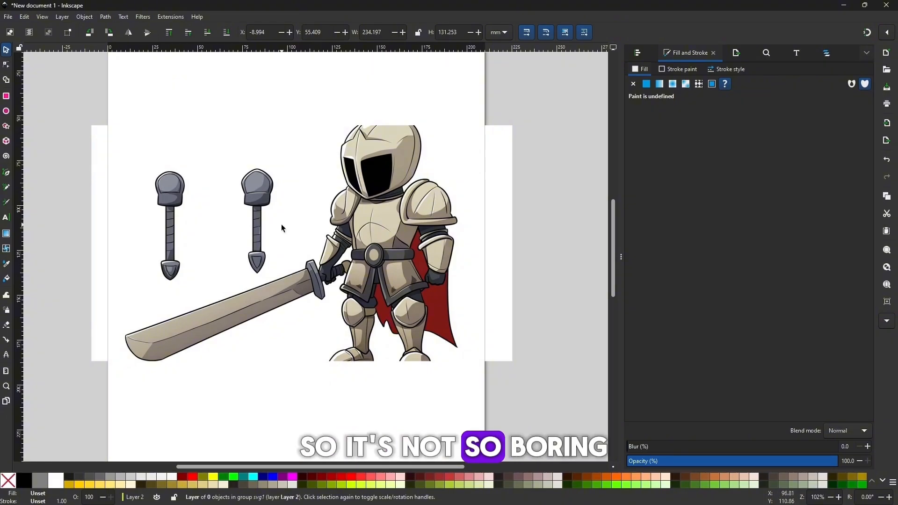
pyautogui.press('+')
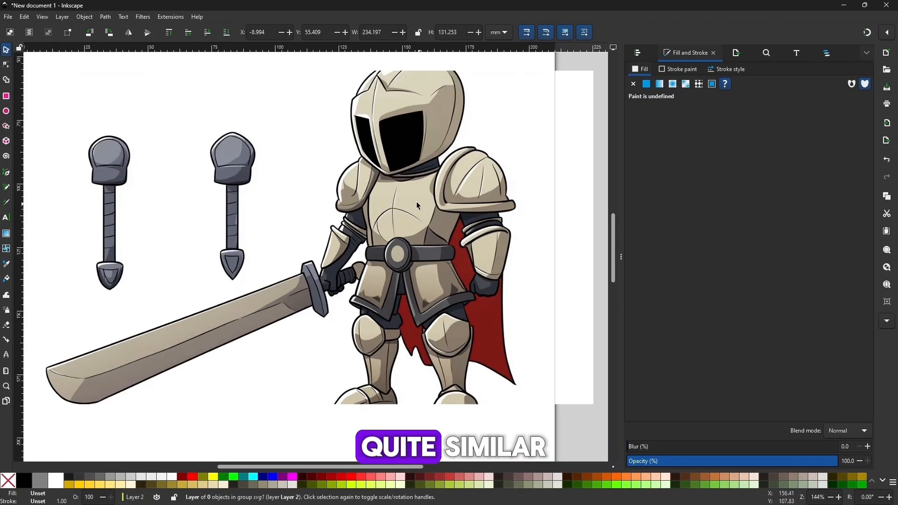
pyautogui.moveTo(416, 201); pyautogui.dragTo(295, 299)
pyautogui.press('+')
pyautogui.moveTo(313, 265); pyautogui.dragTo(339, 288)
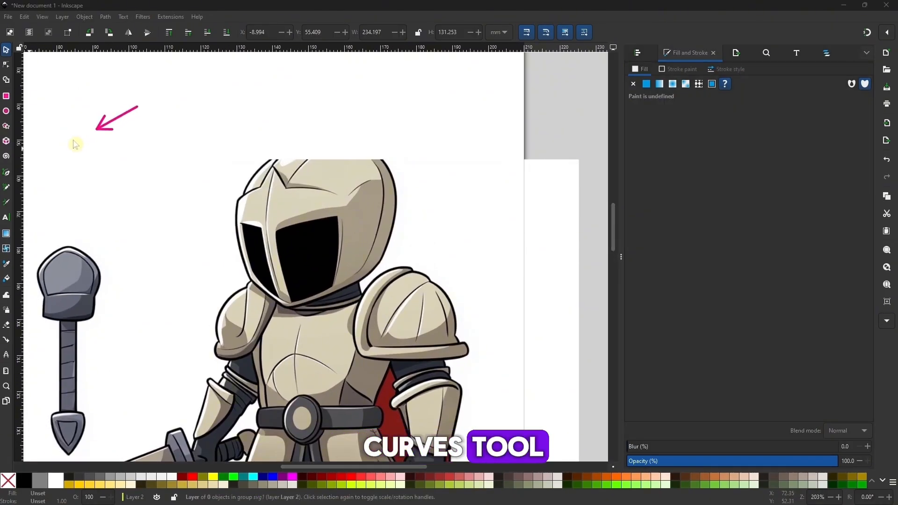
pyautogui.click(8, 175)
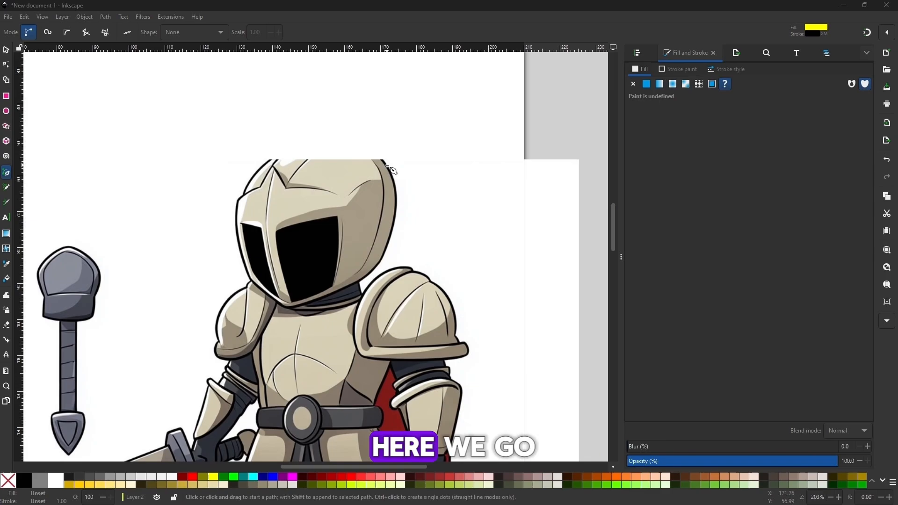
pyautogui.click(387, 165)
pyautogui.click(264, 164)
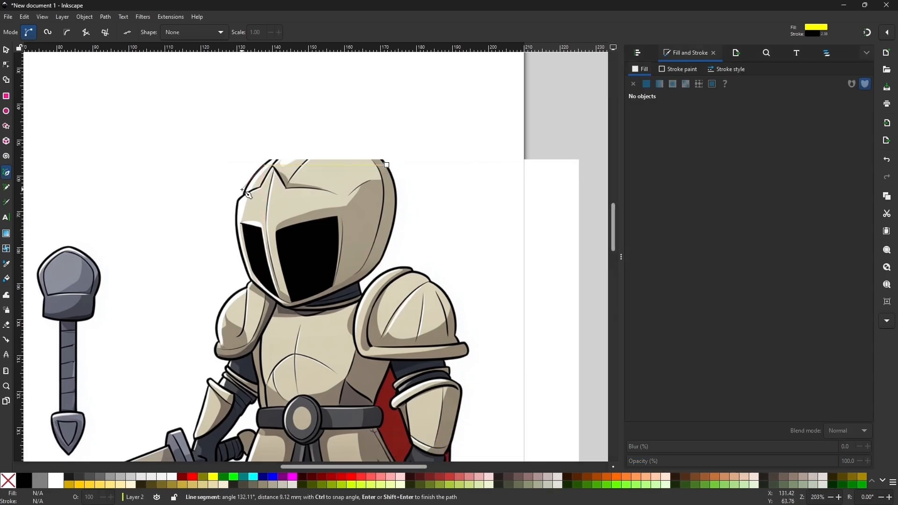
pyautogui.click(243, 195)
pyautogui.click(237, 200)
pyautogui.click(250, 278)
pyautogui.click(287, 306)
pyautogui.click(351, 287)
pyautogui.click(377, 265)
pyautogui.click(393, 224)
pyautogui.click(386, 164)
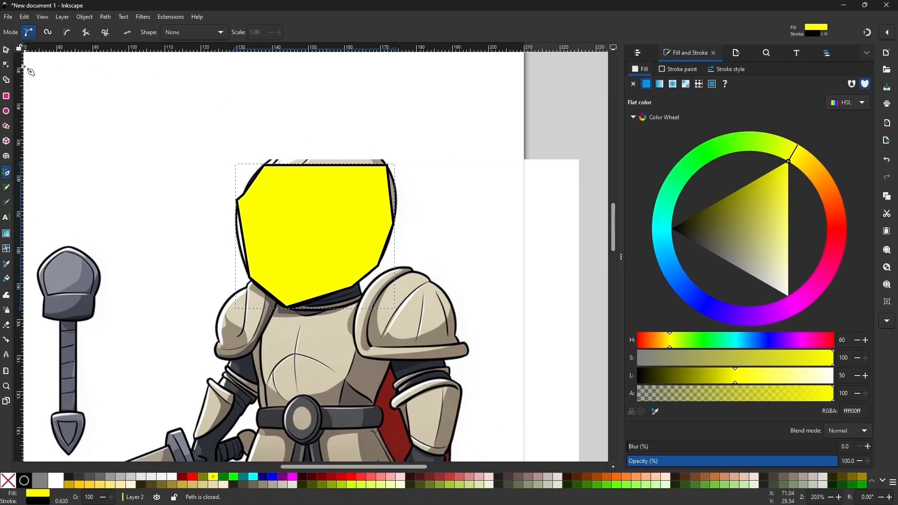
# Show the helmet path's nodes for editing and remove its fill, keeping only the black stroke
pyautogui.press('n')
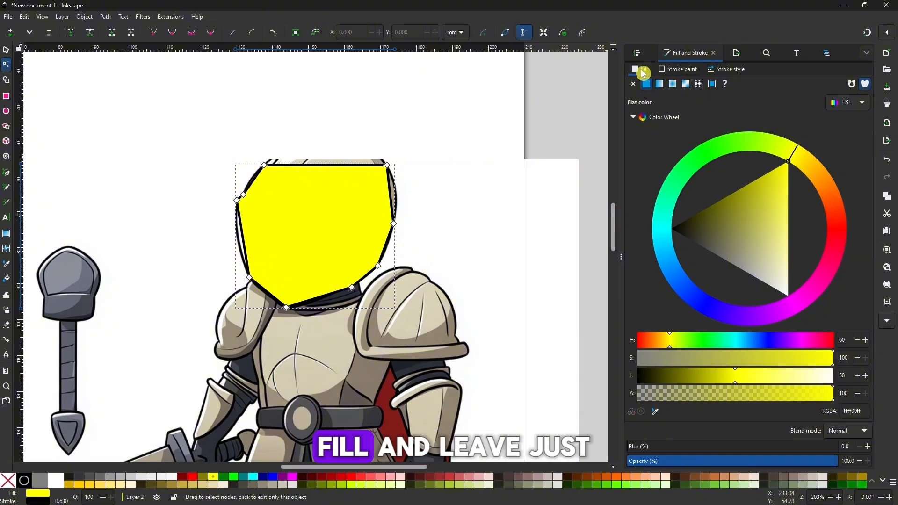
pyautogui.click(633, 84)
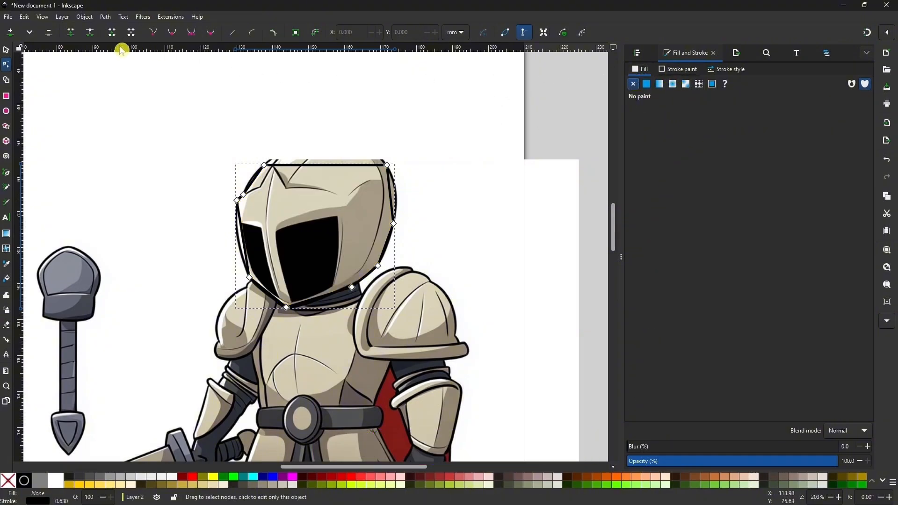
# Bend the helmet path's upper right segment outward to follow the curved edge of the knight image
pyautogui.click(7, 51)
pyautogui.doubleClick(327, 165)
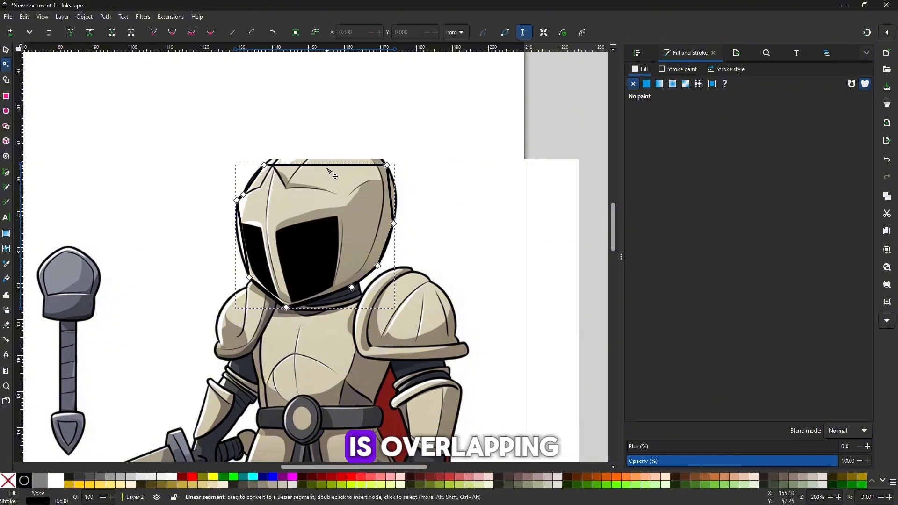
pyautogui.press('+')
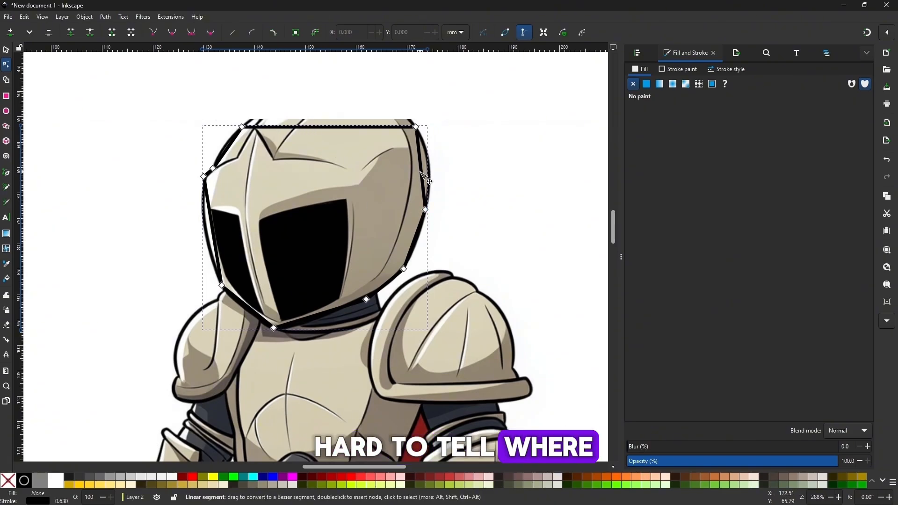
pyautogui.moveTo(436, 183); pyautogui.dragTo(433, 176)
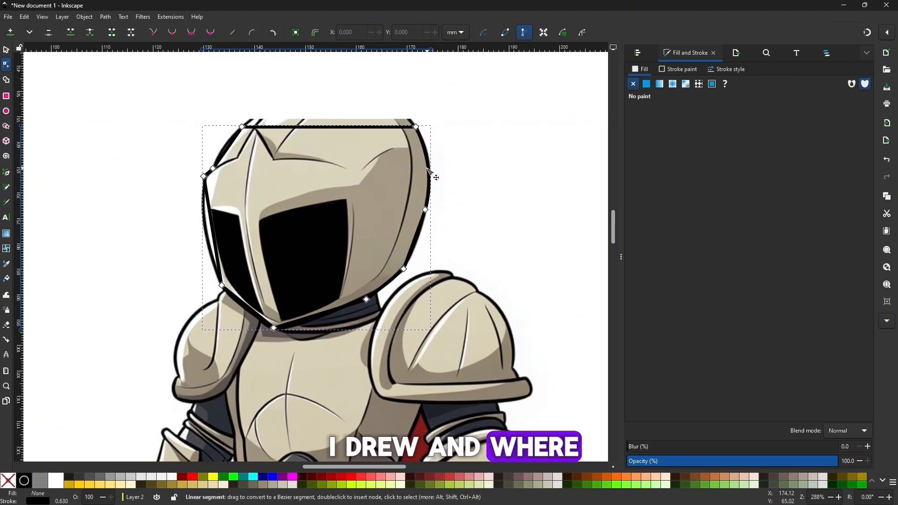
# Lower the opacity of Layer 1, which holds the knight image, to about 20%, and deselect it
pyautogui.click(10, 53)
pyautogui.press('-')
pyautogui.press('-')
pyautogui.click(456, 237)
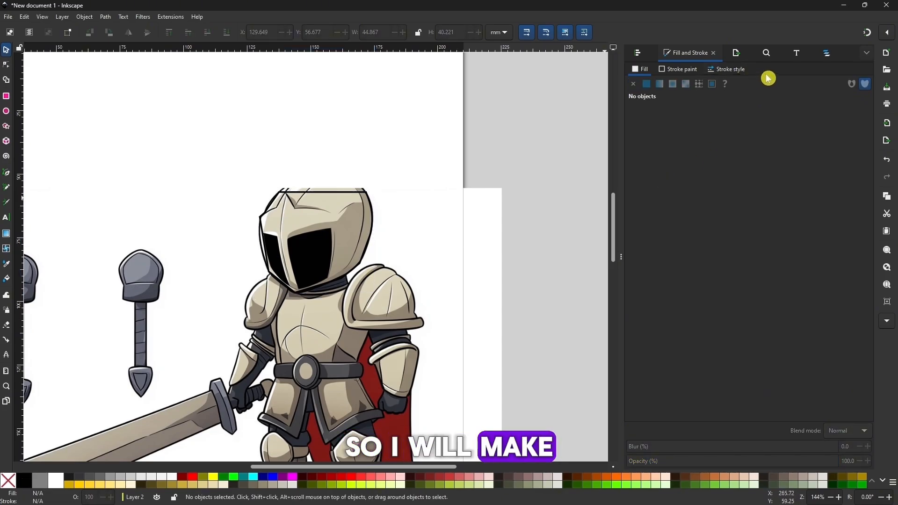
pyautogui.click(826, 53)
pyautogui.click(656, 107)
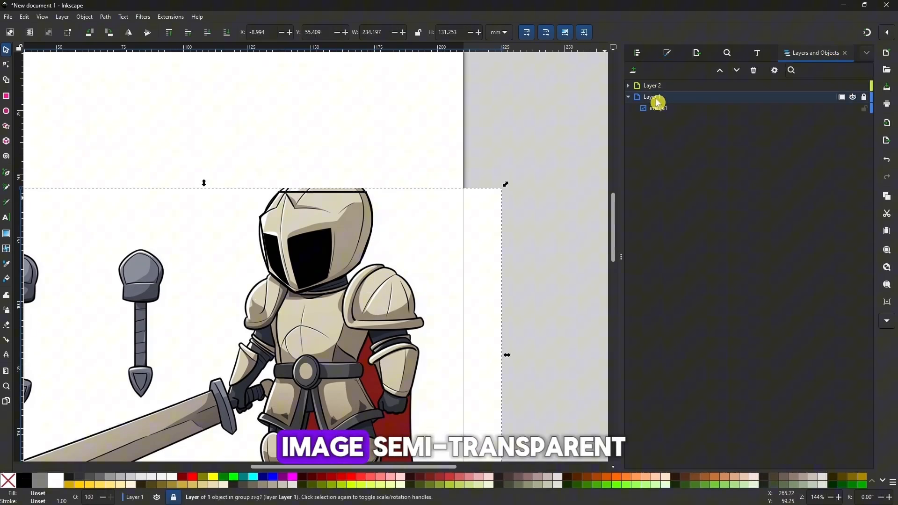
pyautogui.click(841, 99)
pyautogui.moveTo(876, 135); pyautogui.dragTo(821, 137)
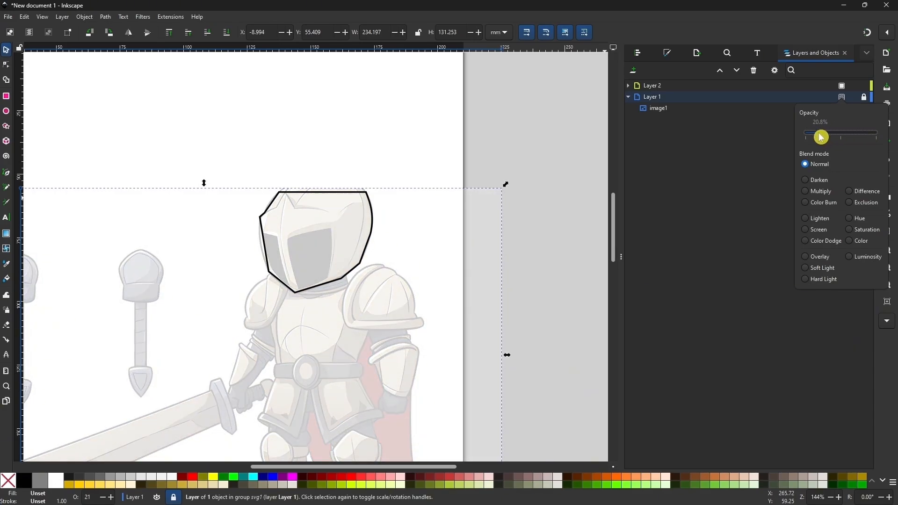
pyautogui.click(465, 136)
pyautogui.click(465, 136)
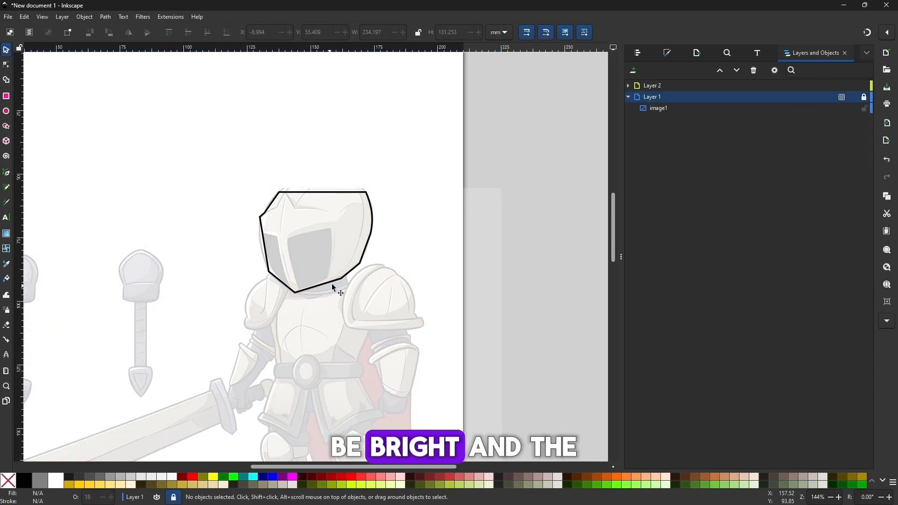
# Bend the straight top segment of the helmet path upward into a rounded arch
pyautogui.moveTo(335, 276); pyautogui.dragTo(343, 214)
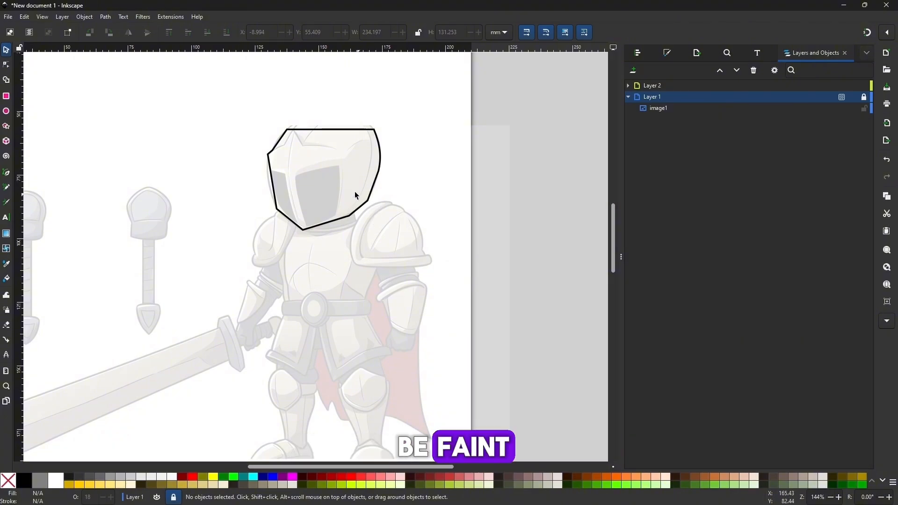
pyautogui.click(667, 53)
pyautogui.click(338, 130)
pyautogui.press('+')
pyautogui.press('+')
pyautogui.moveTo(337, 131); pyautogui.dragTo(312, 291)
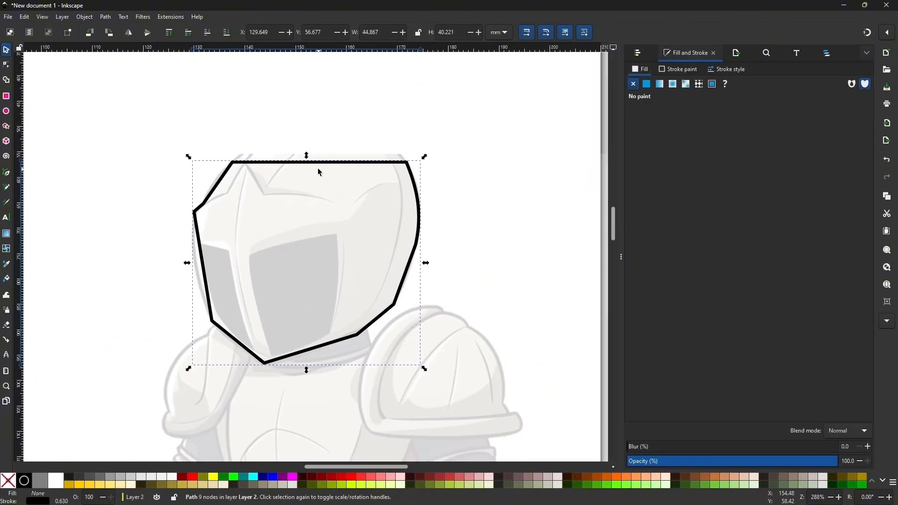
pyautogui.press('n')
pyautogui.moveTo(321, 162); pyautogui.dragTo(323, 131)
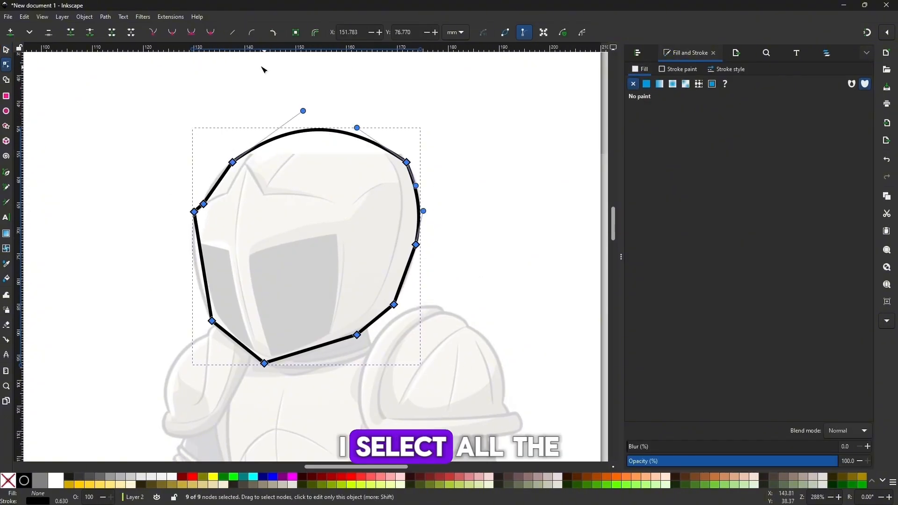
# Make all nodes of the helmet path auto-smooth and pull its top curve up into a higher dome
pyautogui.click(210, 34)
pyautogui.click(230, 97)
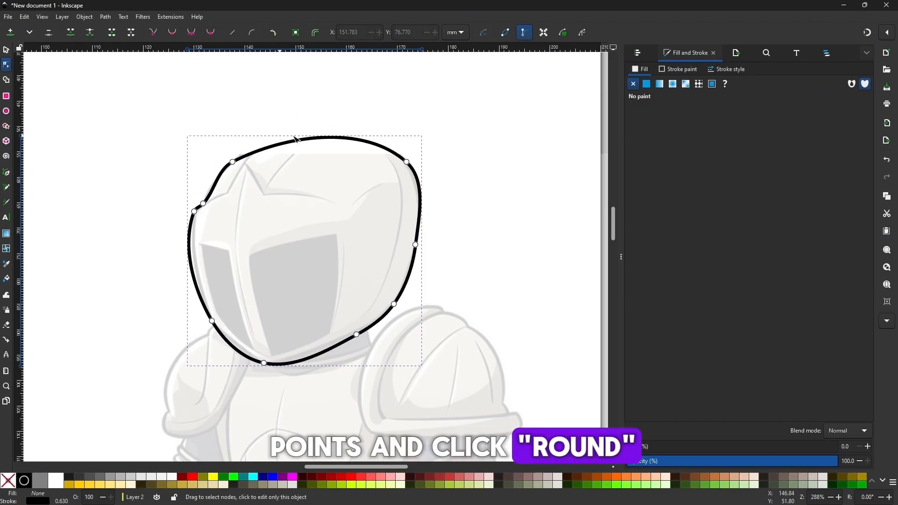
pyautogui.click(297, 139)
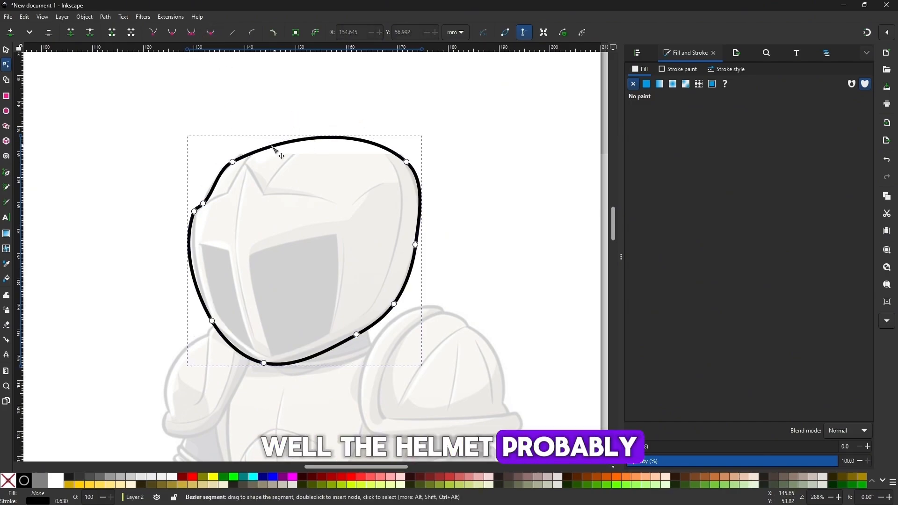
pyautogui.moveTo(285, 137); pyautogui.dragTo(300, 100)
pyautogui.moveTo(364, 123); pyautogui.dragTo(371, 115)
# Fit the helmet outline's lower right edge, between chin and jaw, to the reference by adjusting its curve and nodes
pyautogui.scroll(1, 380, 325)
pyautogui.moveTo(318, 354); pyautogui.dragTo(390, 318)
pyautogui.click(381, 326)
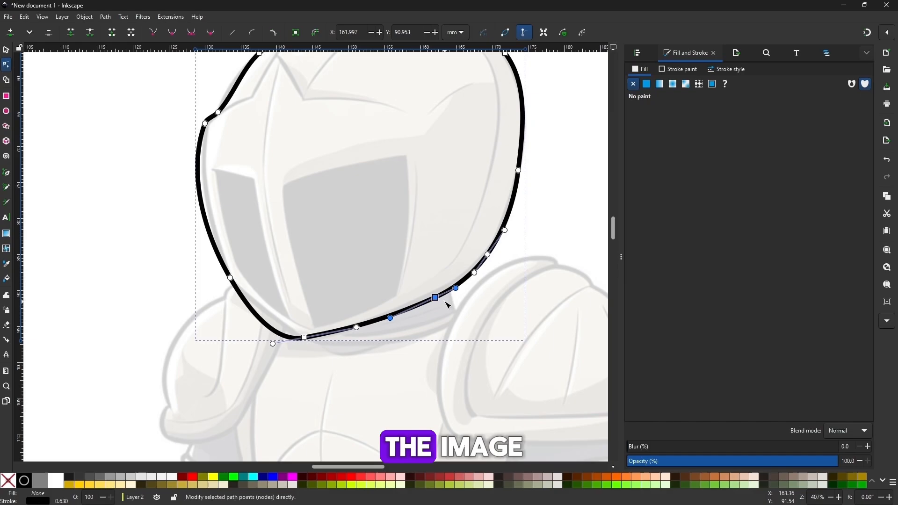
pyautogui.moveTo(435, 298); pyautogui.dragTo(431, 295)
pyautogui.click(491, 270)
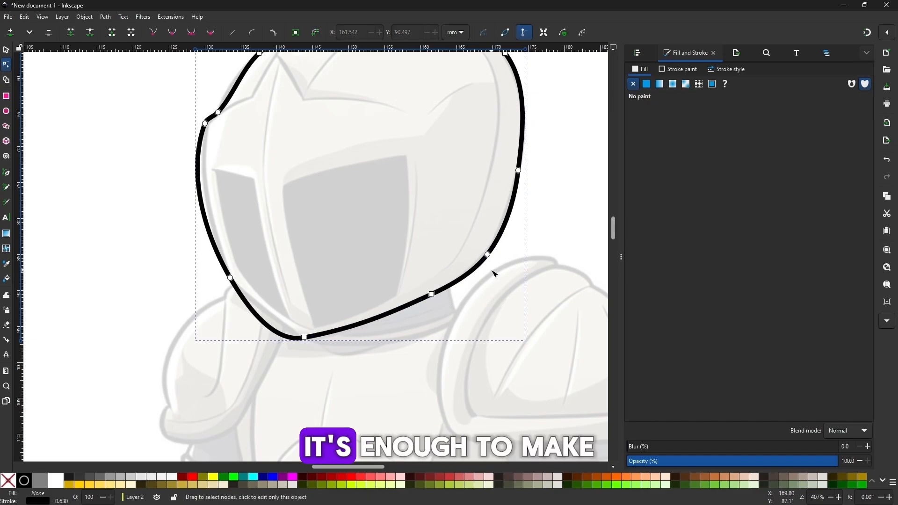
# Shape a pointed chin by moving the helmet's lowest node and adjusting the handles and node of the lower left edge
pyautogui.click(303, 338)
pyautogui.moveTo(304, 338)
pyautogui.mouseDown()
pyautogui.moveTo(318, 335)
pyautogui.moveTo(308, 336)
pyautogui.mouseUp()
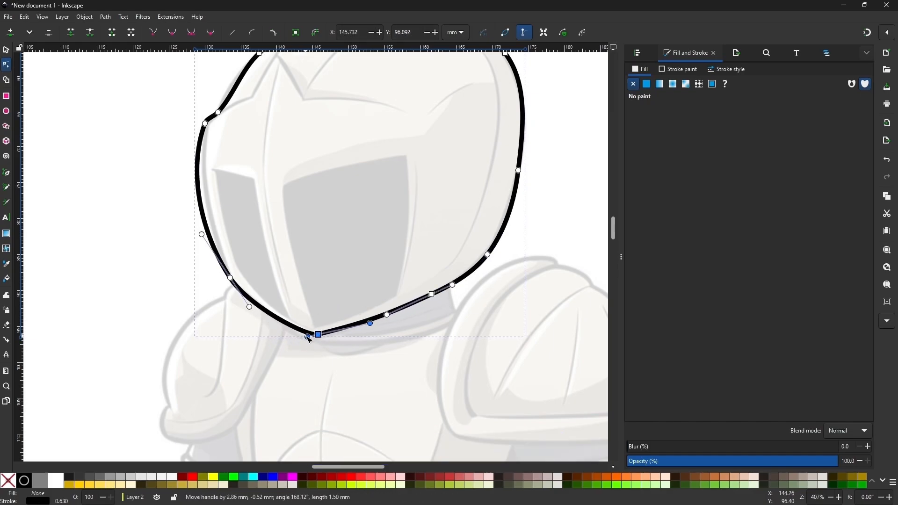
pyautogui.moveTo(370, 323); pyautogui.dragTo(369, 319)
pyautogui.moveTo(249, 306); pyautogui.dragTo(245, 308)
pyautogui.moveTo(230, 278); pyautogui.dragTo(231, 275)
# Adjust the two nodes at the helmet's left brow to form a small corner matching the reference
pyautogui.scroll(-1, 312, 261)
pyautogui.moveTo(204, 123); pyautogui.dragTo(215, 143)
pyautogui.scroll(1, 355, 126)
pyautogui.click(201, 168)
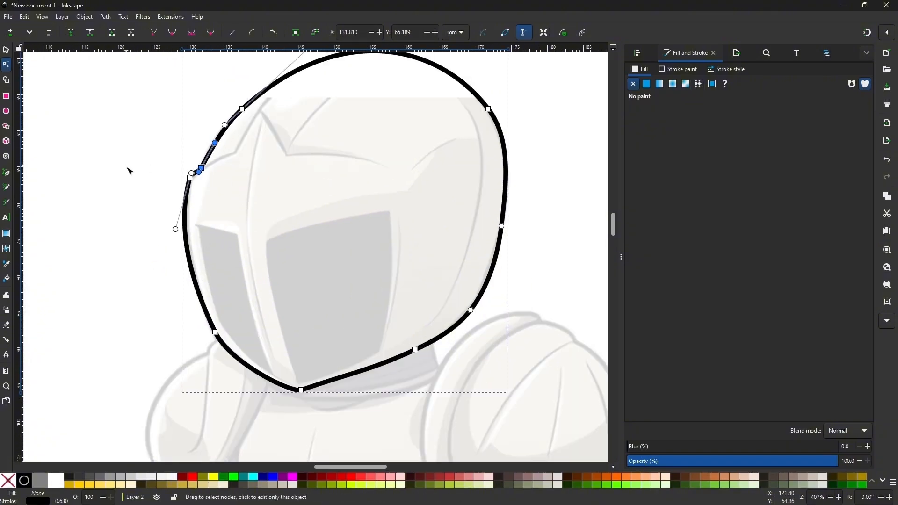
pyautogui.press('Escape')
pyautogui.scroll(-2, 150, 234)
pyautogui.scroll(1, 177, 214)
# Trace the helmet's brow line with the Pen tool as an open path from the left edge over the central peak
pyautogui.press('b')
pyautogui.click(186, 188)
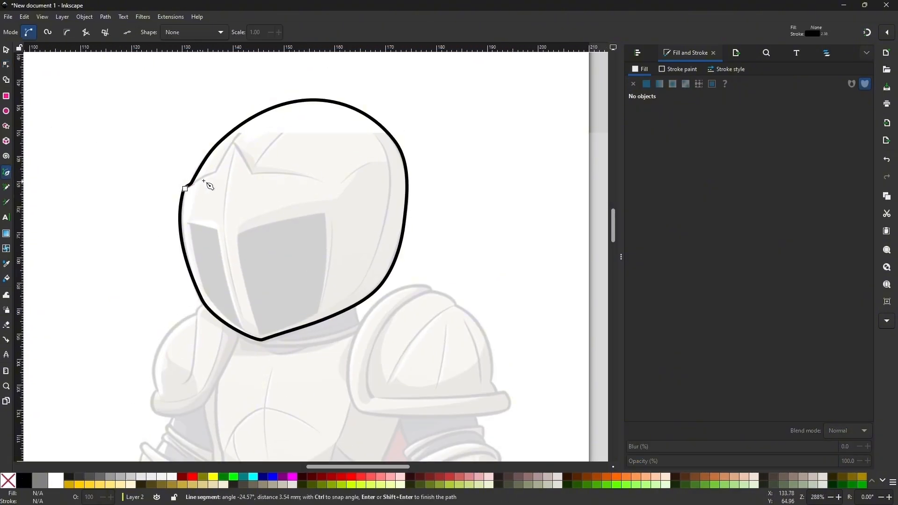
pyautogui.doubleClick(325, 183)
# Curve the brow line's two outer segments and fine-tune its nodes to match the reference
pyautogui.click(6, 64)
pyautogui.press('+')
pyautogui.moveTo(153, 149); pyautogui.dragTo(154, 145)
pyautogui.moveTo(131, 161); pyautogui.dragTo(131, 158)
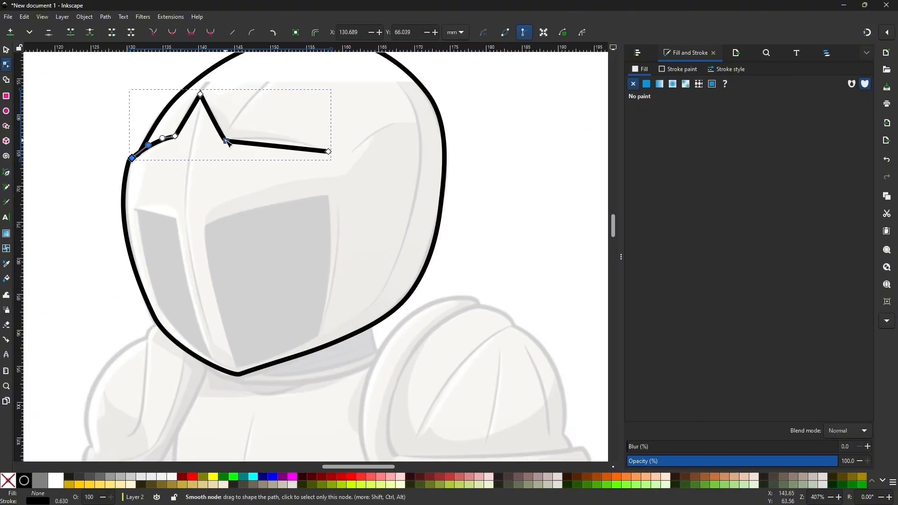
pyautogui.moveTo(265, 137); pyautogui.dragTo(265, 136)
pyautogui.scroll(-1, 265, 136)
pyautogui.scroll(1, 201, 140)
pyautogui.moveTo(201, 142); pyautogui.dragTo(202, 143)
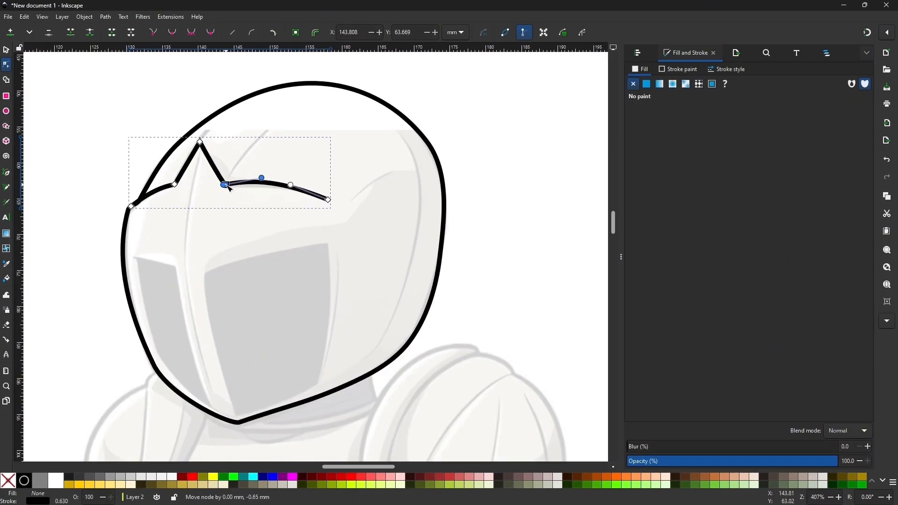
pyautogui.moveTo(225, 185); pyautogui.dragTo(228, 186)
pyautogui.scroll(-1, 285, 281)
# Draw the helmet's central ridge with the Pen tool from the brow peak to the chin, and curve it along the reference
pyautogui.moveTo(284, 281); pyautogui.dragTo(281, 234)
pyautogui.press('b')
pyautogui.click(220, 138)
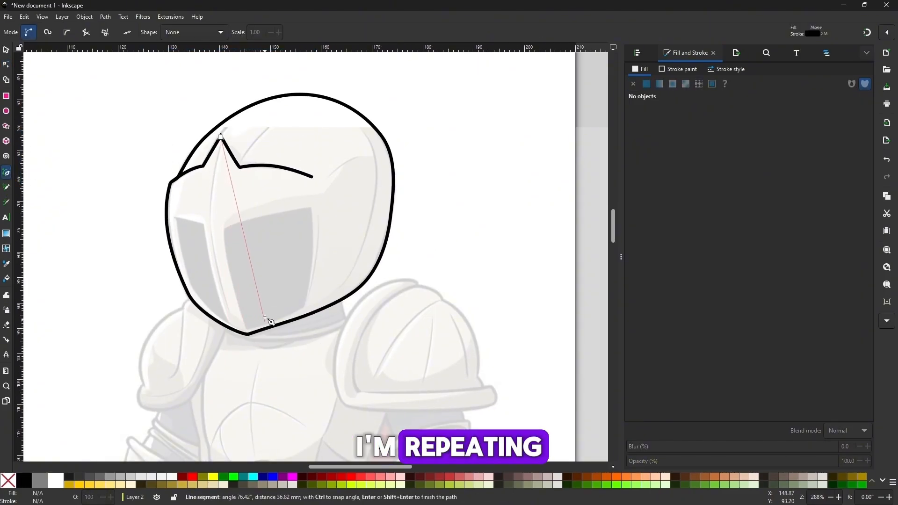
pyautogui.doubleClick(246, 333)
pyautogui.click(6, 65)
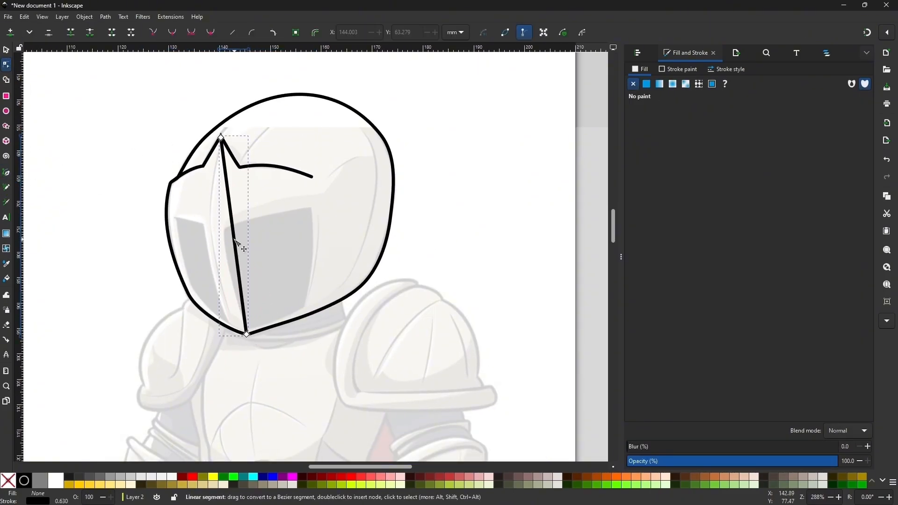
pyautogui.moveTo(233, 242); pyautogui.dragTo(288, 237)
pyautogui.scroll(1, 234, 253)
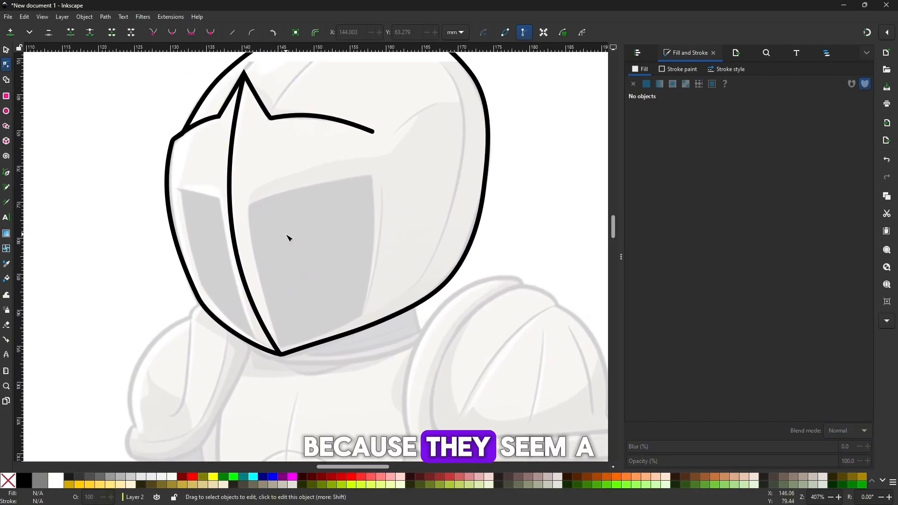
# Trace the left eye opening with the Pen tool as a closed four-sided path and show its nodes
pyautogui.click(7, 177)
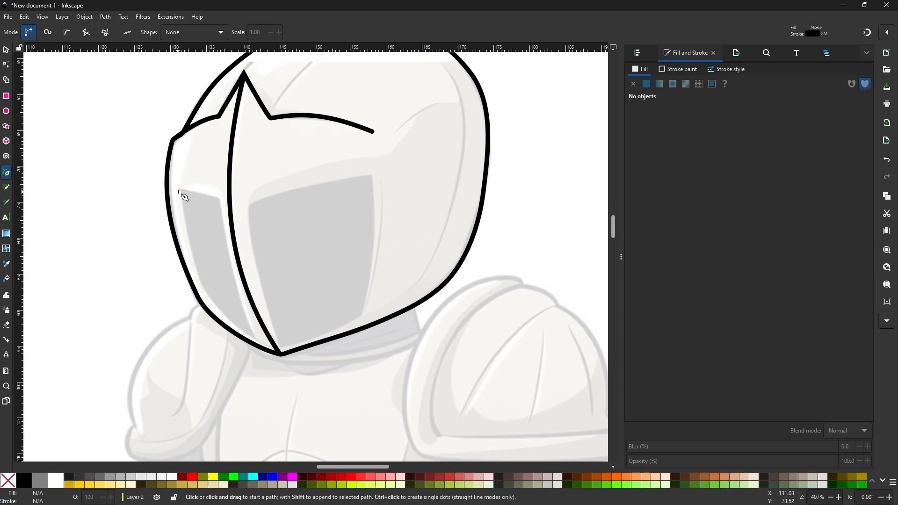
pyautogui.click(179, 192)
pyautogui.press('n')
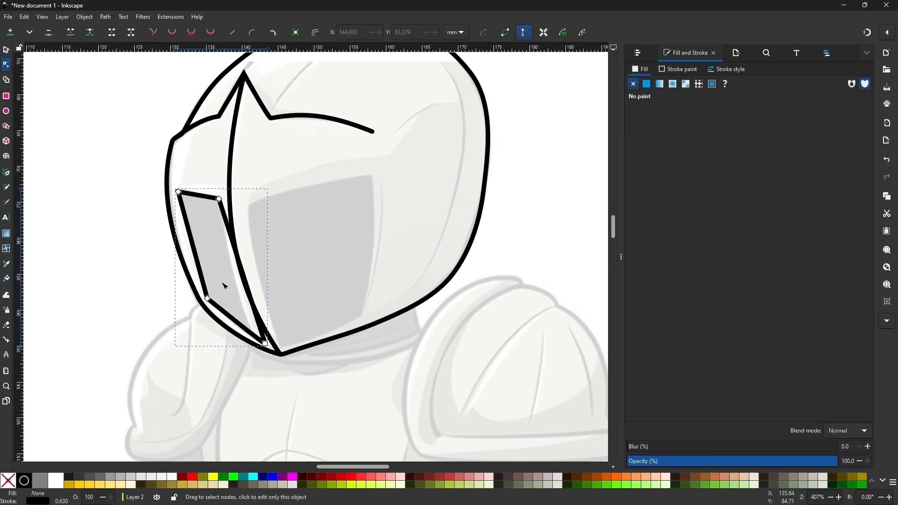
# Curve the left eye opening's inner and lower sides, and add an auto-smooth node on its outer side
pyautogui.moveTo(243, 334); pyautogui.dragTo(230, 283)
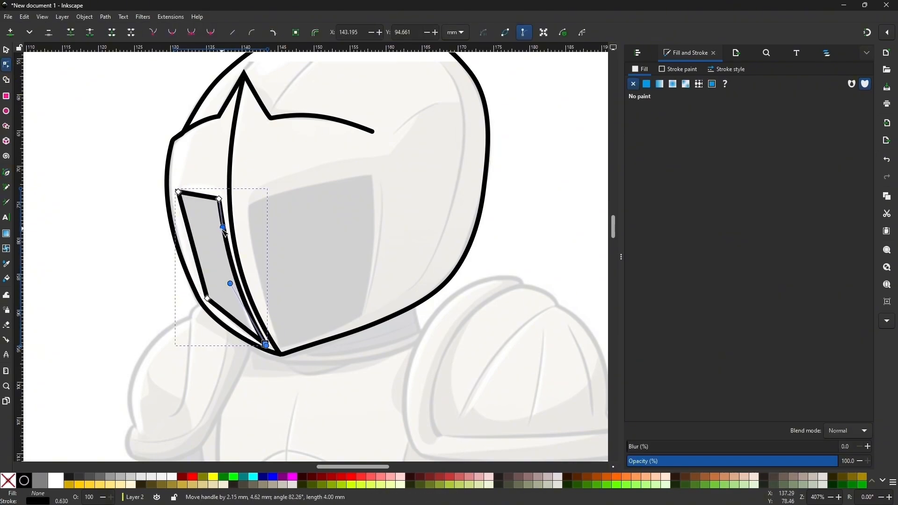
pyautogui.moveTo(229, 316); pyautogui.dragTo(234, 323)
pyautogui.click(201, 281)
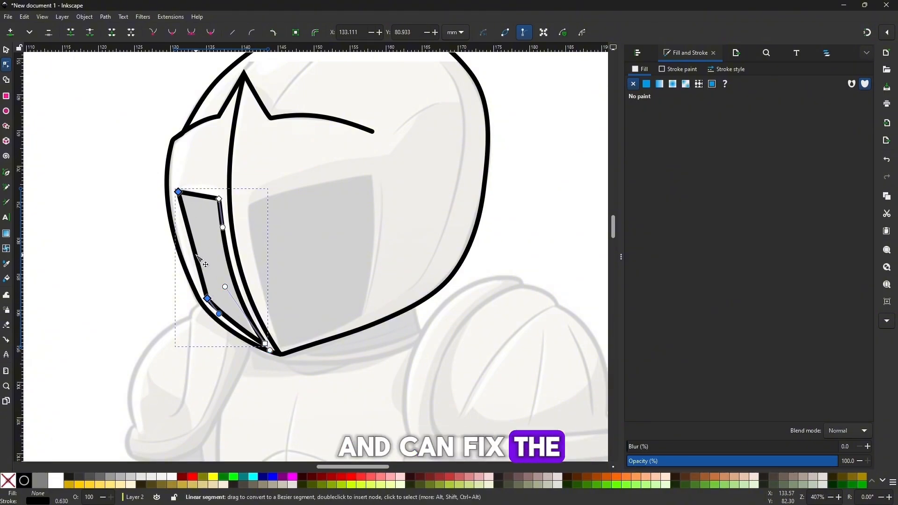
pyautogui.doubleClick(191, 251)
pyautogui.click(209, 34)
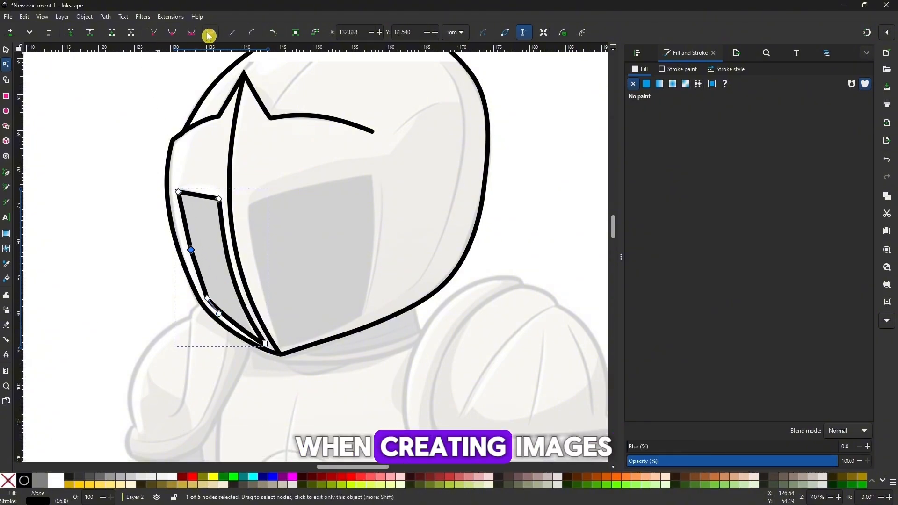
# Finish the left eye opening's outline and fill it with the dark grey 1a1a1aff
pyautogui.click(96, 175)
pyautogui.click(96, 182)
pyautogui.click(225, 268)
pyautogui.click(226, 268)
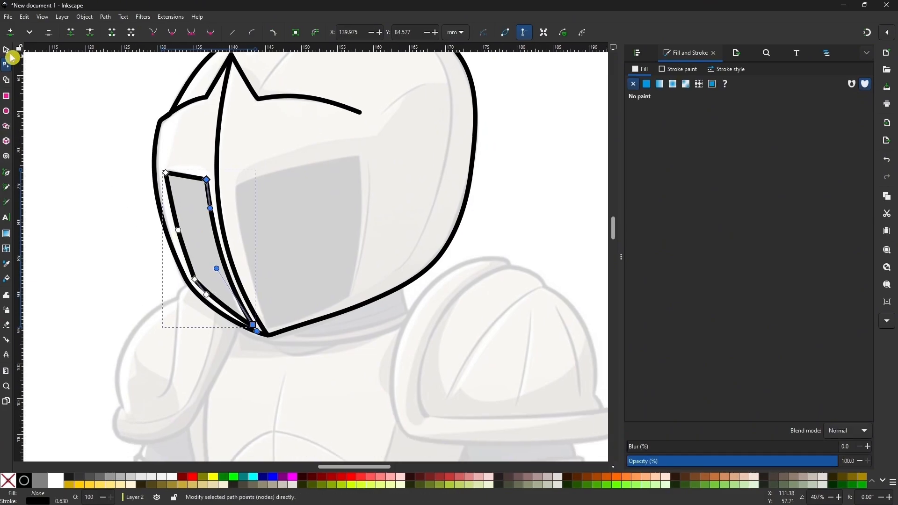
pyautogui.click(7, 50)
pyautogui.click(70, 477)
# Trace the right eye opening with the Pen tool as a closed four-sided path
pyautogui.click(6, 172)
pyautogui.click(235, 187)
pyautogui.click(270, 329)
pyautogui.click(235, 188)
# Curve the sides of the right eye opening to match the reference, and deselect it
pyautogui.click(6, 64)
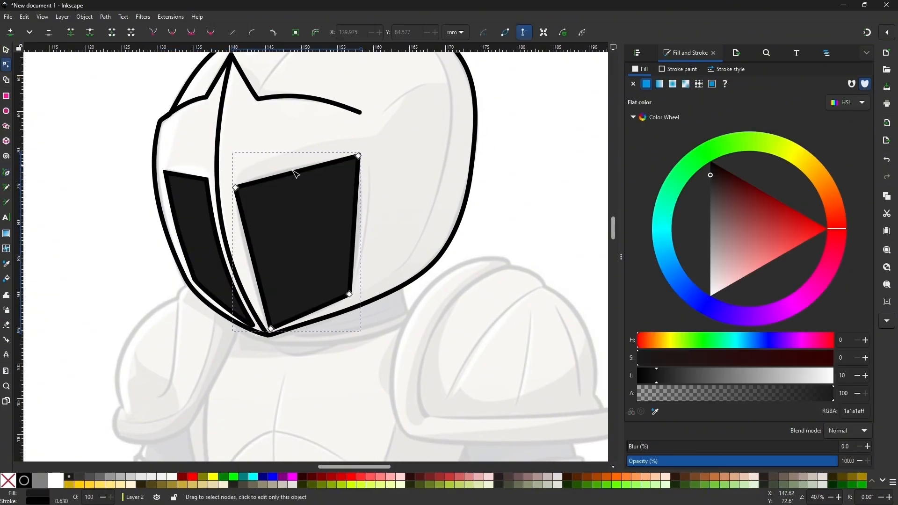
pyautogui.moveTo(256, 272); pyautogui.dragTo(249, 272)
pyautogui.scroll(-2, 297, 265)
pyautogui.click(416, 217)
pyautogui.scroll(1, 366, 189)
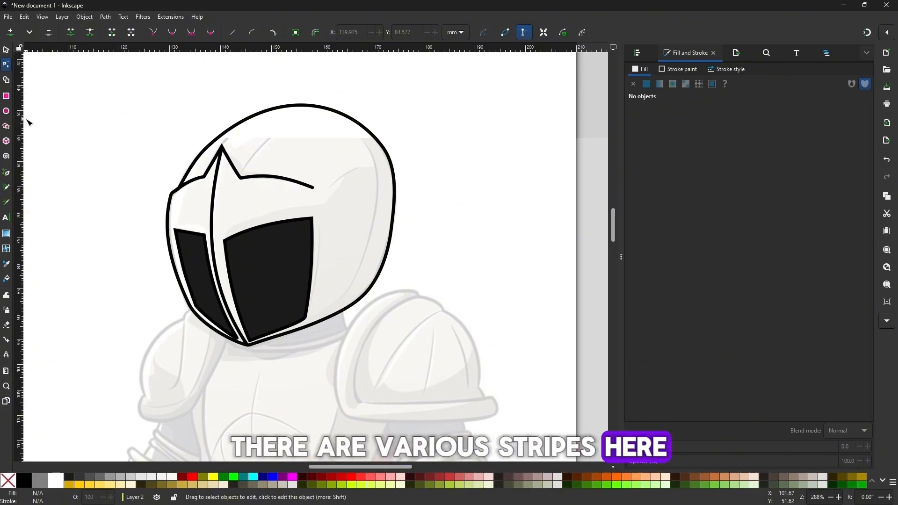
# Draw a closed Pen tool shape covering the helmet's right side, following the shadow line inside and extending beyond the outline
pyautogui.click(7, 174)
pyautogui.click(281, 90)
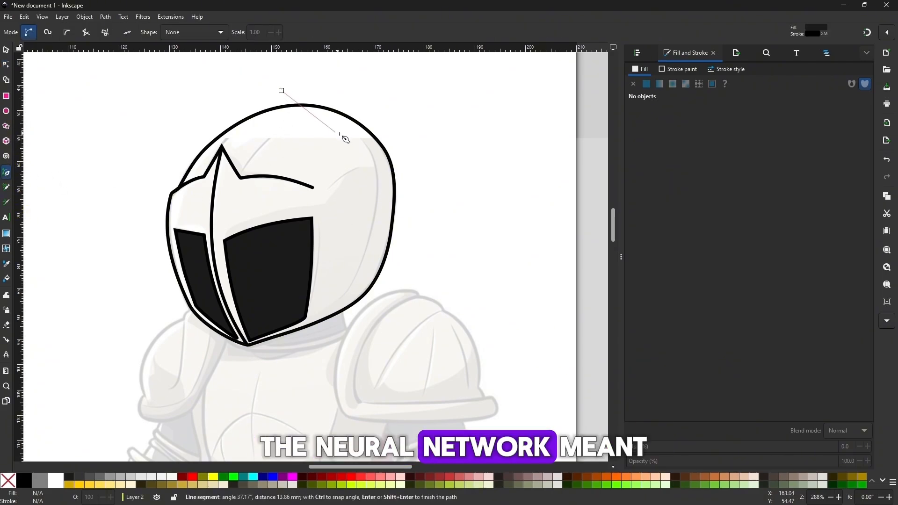
pyautogui.moveTo(370, 235); pyautogui.dragTo(359, 263)
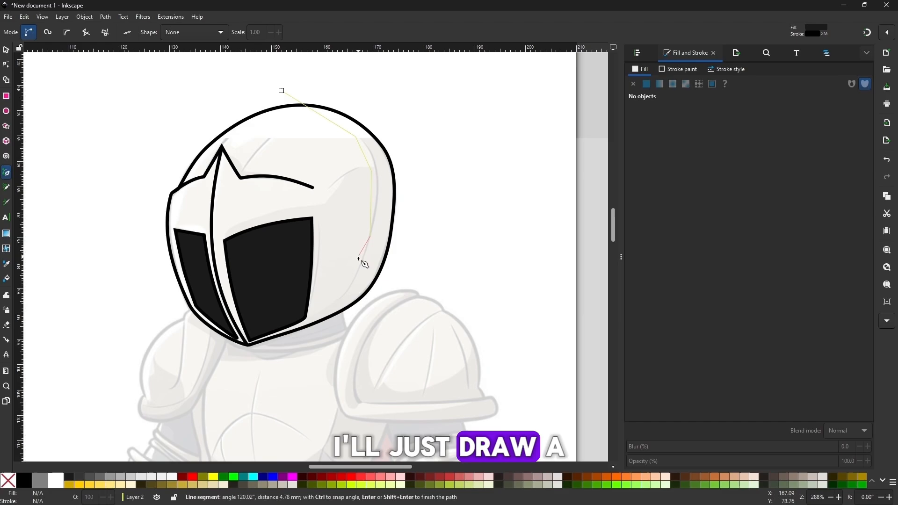
pyautogui.click(322, 314)
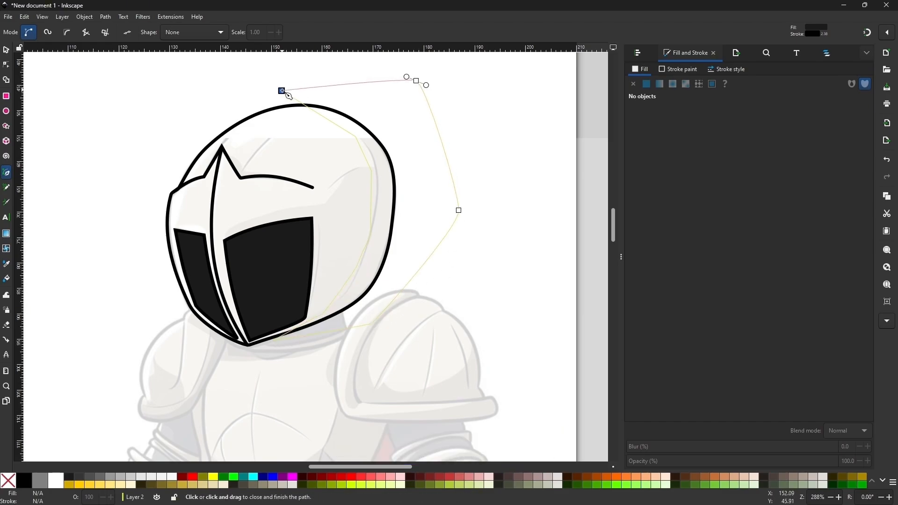
pyautogui.click(282, 90)
# Smooth the inner-edge nodes of the dark shape on the helmet's right side so the edge curves evenly
pyautogui.click(6, 64)
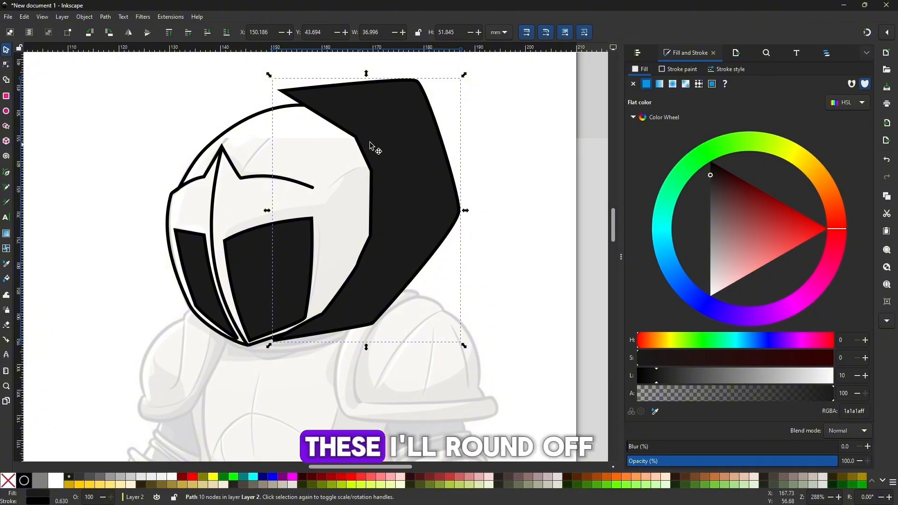
pyautogui.moveTo(392, 297); pyautogui.dragTo(392, 297)
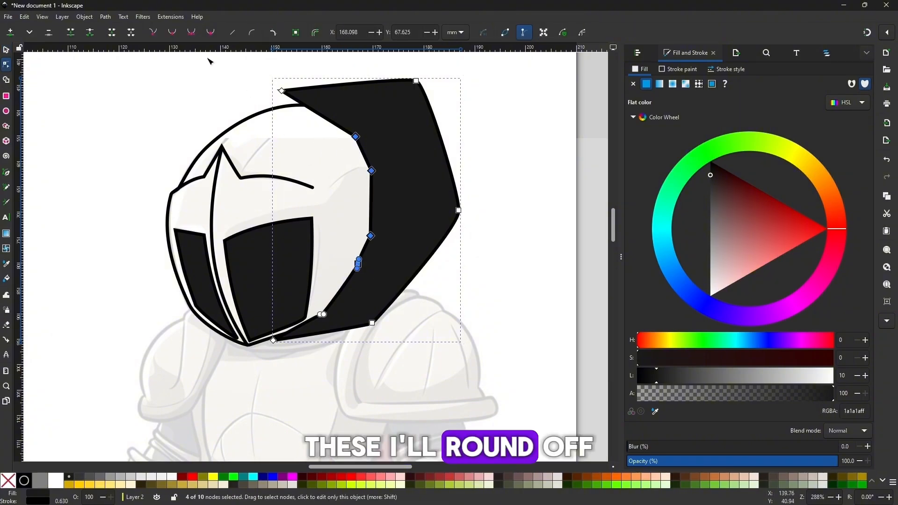
pyautogui.click(211, 32)
pyautogui.click(322, 314)
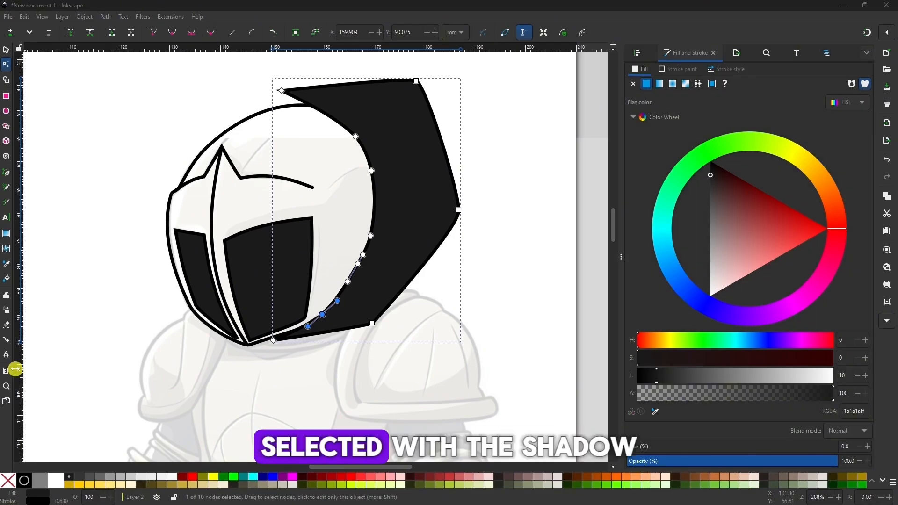
# Intersect the dark shape with a duplicate of the helmet outline, leaving a shadow within the helmet's right edge
pyautogui.click(6, 49)
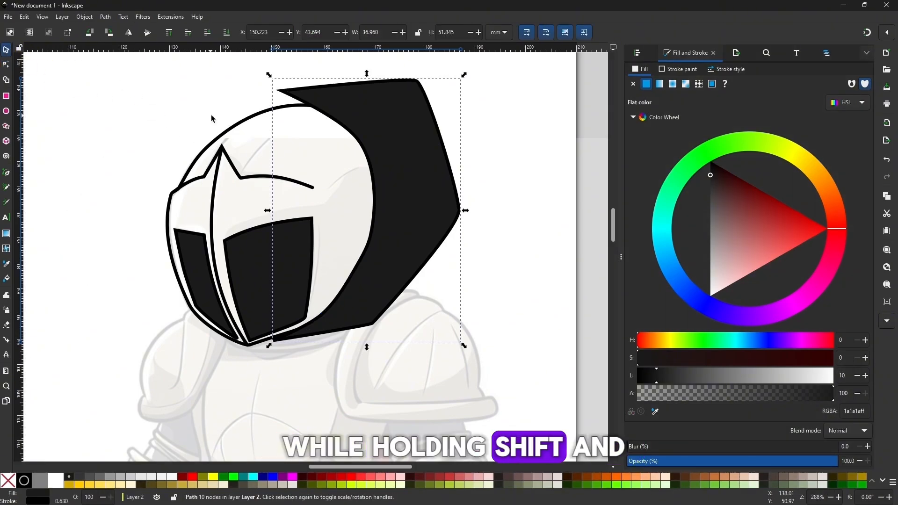
pyautogui.click(240, 128)
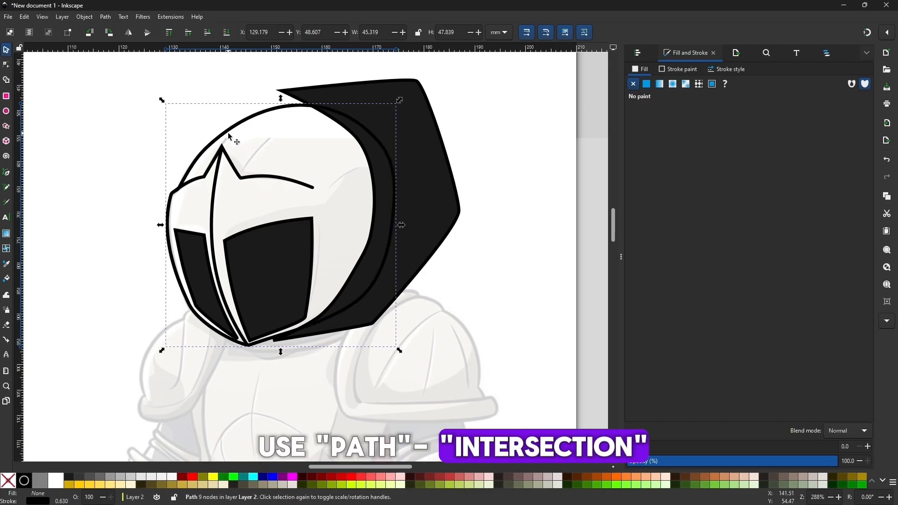
pyautogui.keyDown('shift'); pyautogui.click(422, 89); pyautogui.keyUp('shift')
pyautogui.click(106, 17)
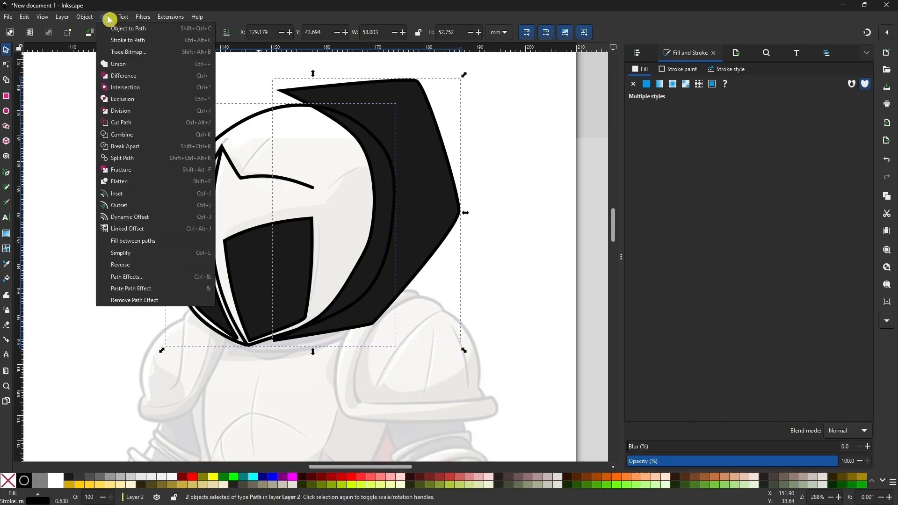
pyautogui.click(127, 88)
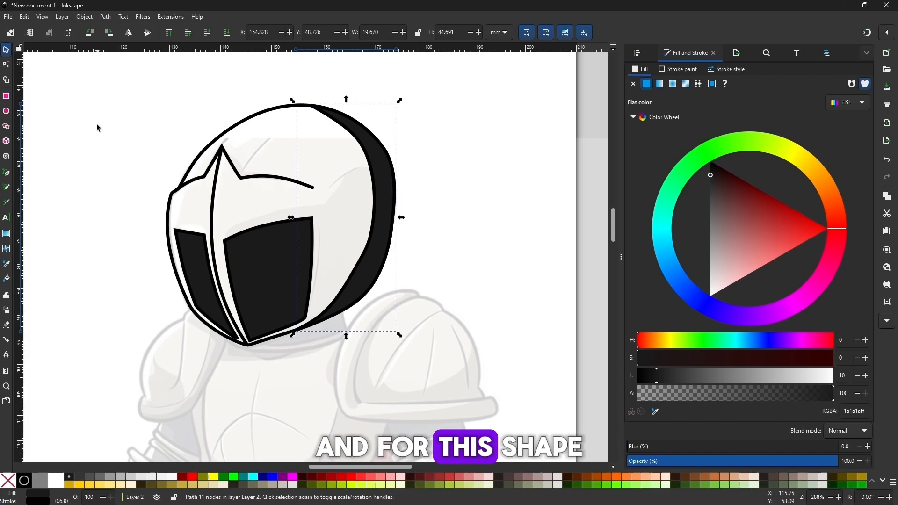
pyautogui.press('Escape')
# Remove the stroke from the helmet's right-side shadow, keep only its fill, and deselect it
pyautogui.click(387, 201)
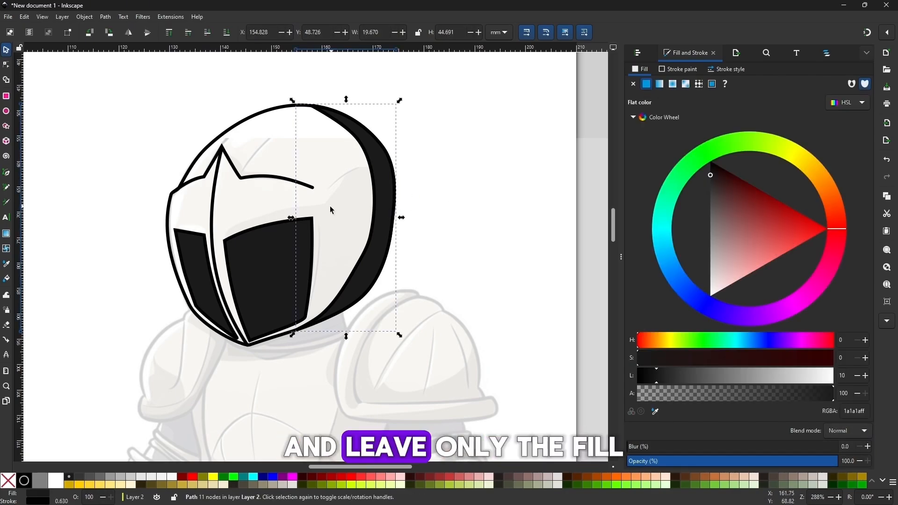
pyautogui.click(680, 70)
pyautogui.click(634, 83)
pyautogui.click(440, 170)
pyautogui.doubleClick(376, 230)
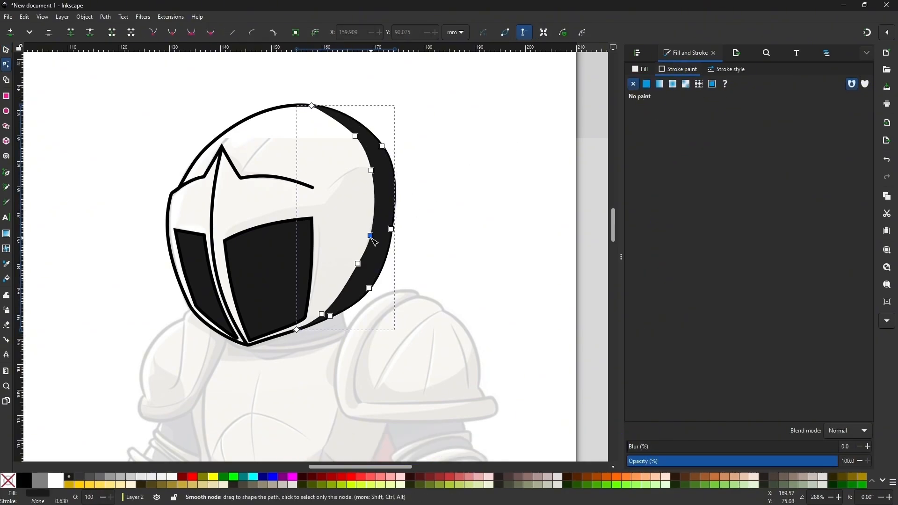
pyautogui.click(444, 221)
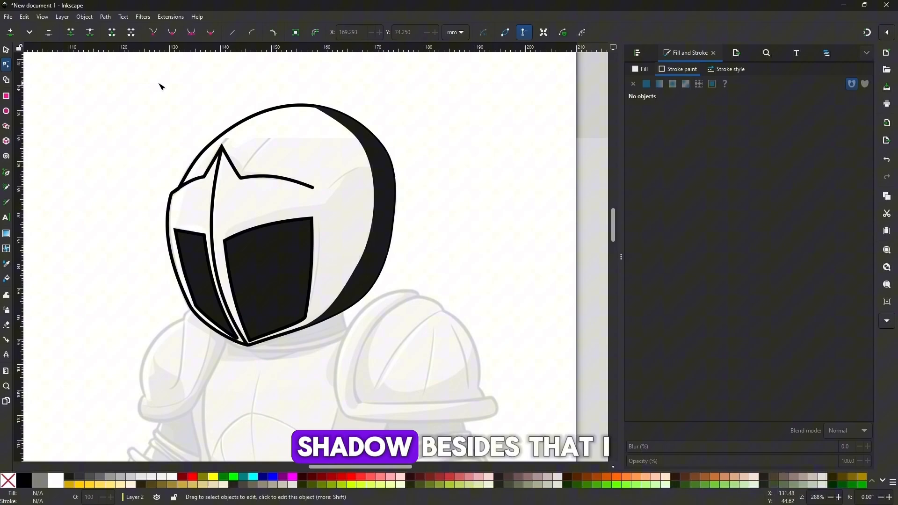
# Draw an unfilled black line from the brow's peak to the upper end of the side shadow
pyautogui.click(6, 173)
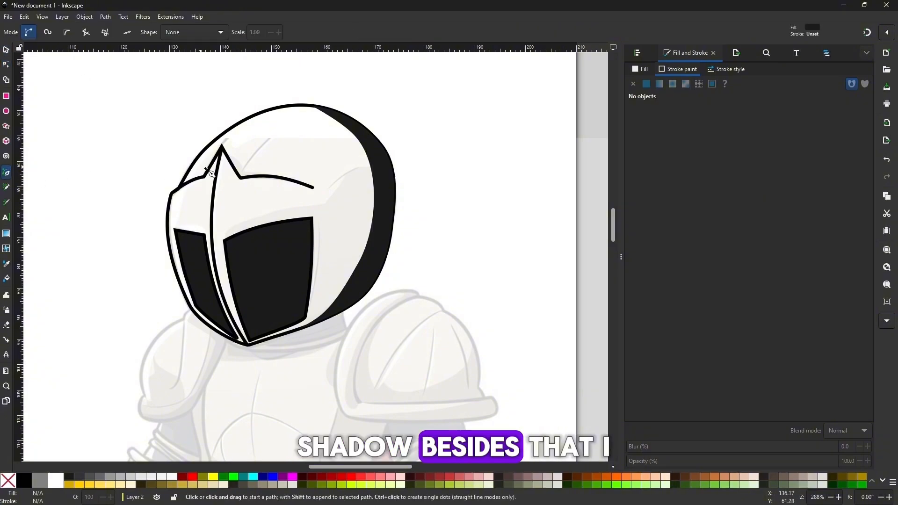
pyautogui.click(225, 144)
pyautogui.doubleClick(316, 107)
pyautogui.click(6, 50)
pyautogui.click(646, 84)
pyautogui.click(640, 69)
pyautogui.click(633, 84)
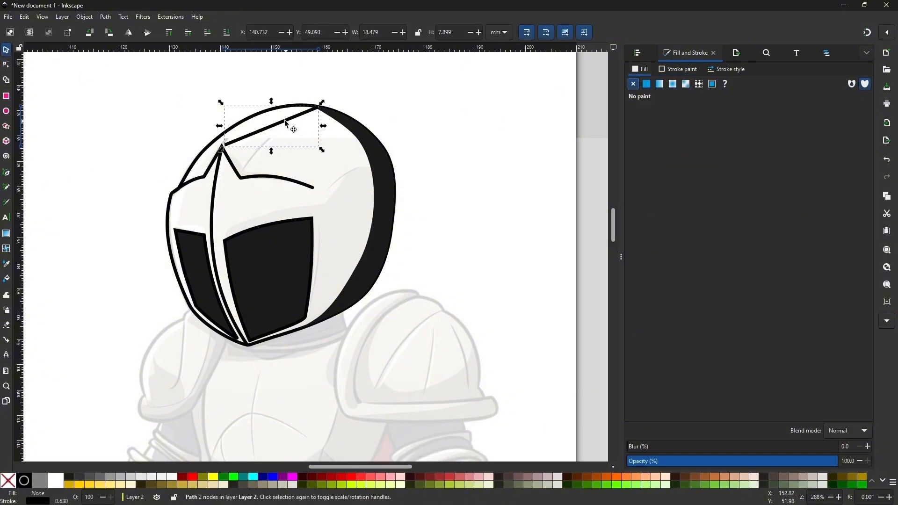
# Bend the new crest line upward to follow the helmet's dome and nudge its lower end beside the brow's peak
pyautogui.moveTo(286, 119); pyautogui.dragTo(292, 119)
pyautogui.doubleClick(286, 121)
pyautogui.moveTo(270, 128); pyautogui.dragTo(266, 119)
pyautogui.moveTo(231, 144); pyautogui.dragTo(226, 141)
pyautogui.click(269, 142)
# Refine the helmet outline's upper-left curve and the crest line so they run neatly alongside each other, and deselect
pyautogui.click(211, 144)
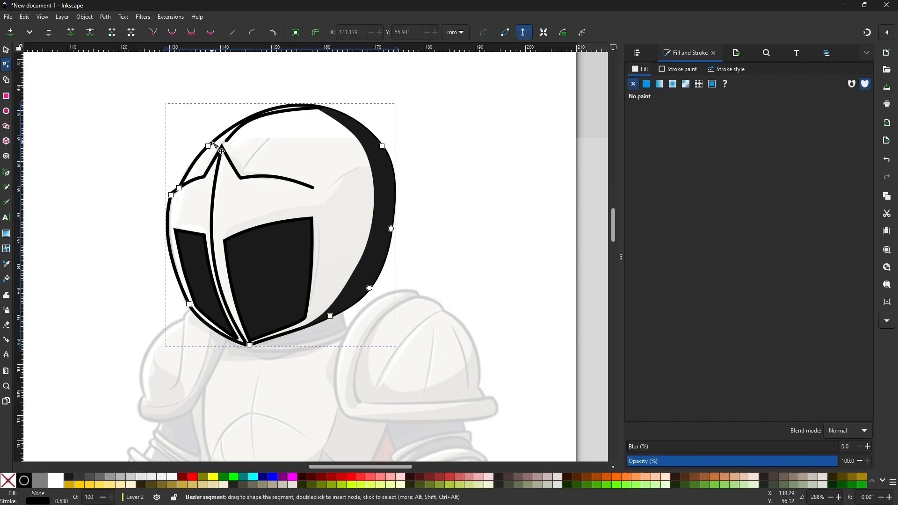
pyautogui.doubleClick(211, 144)
pyautogui.moveTo(283, 82); pyautogui.dragTo(278, 86)
pyautogui.click(210, 96)
pyautogui.click(209, 147)
pyautogui.moveTo(208, 148); pyautogui.dragTo(201, 150)
pyautogui.click(234, 152)
pyautogui.scroll(1, 266, 178)
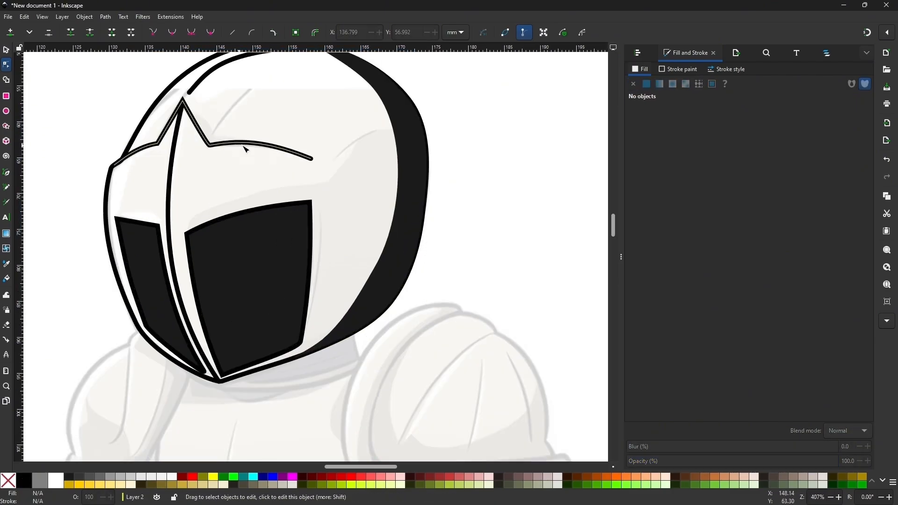
pyautogui.scroll(-1, 262, 163)
pyautogui.click(307, 144)
pyautogui.moveTo(309, 144)
pyautogui.mouseDown()
pyautogui.moveTo(299, 144)
pyautogui.moveTo(314, 147)
pyautogui.mouseUp()
pyautogui.click(252, 112)
pyautogui.click(6, 50)
pyautogui.scroll(-2, 303, 177)
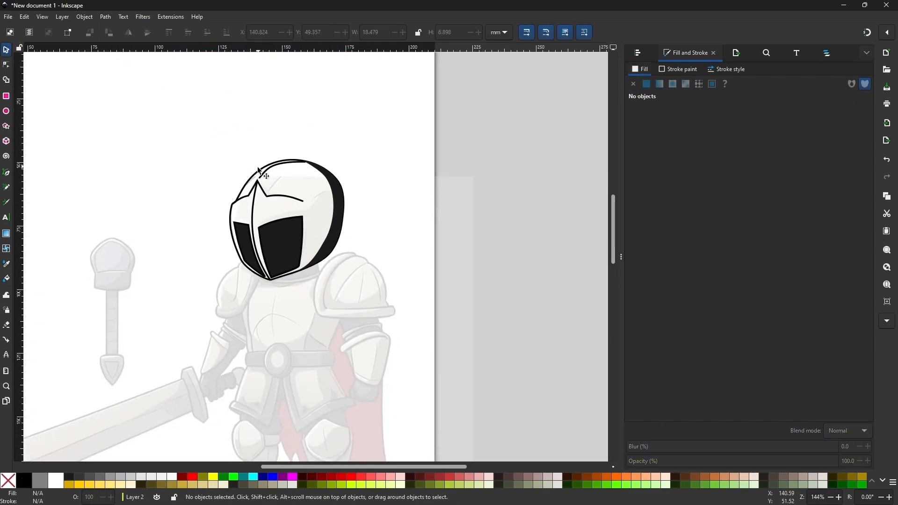
# Fill the helmet outline with light gray, trying cccccc before a lighter gray, and deselect it
pyautogui.click(260, 171)
pyautogui.scroll(-1, 291, 126)
pyautogui.scroll(1, 270, 136)
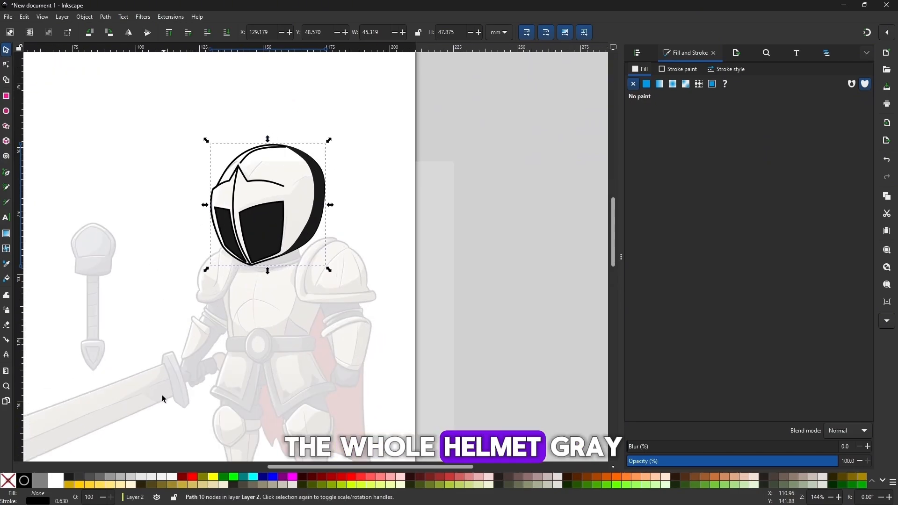
pyautogui.click(136, 479)
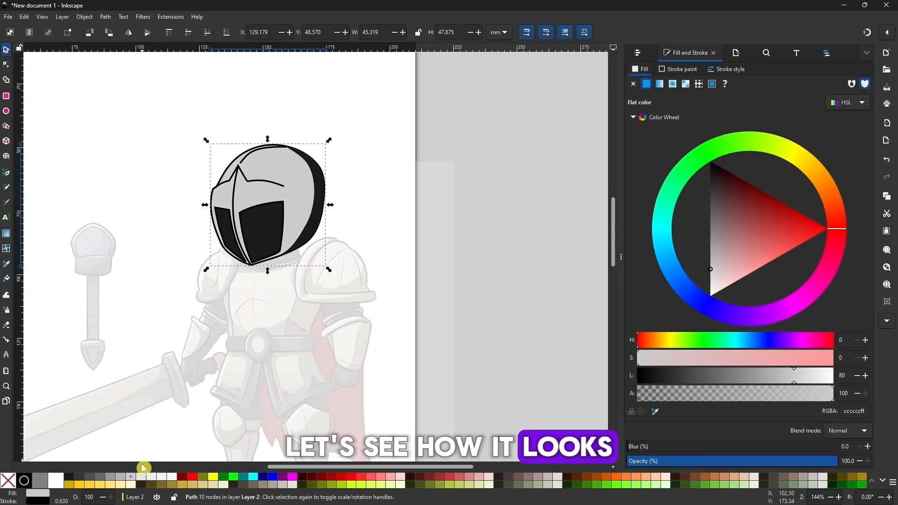
pyautogui.click(145, 479)
pyautogui.click(130, 310)
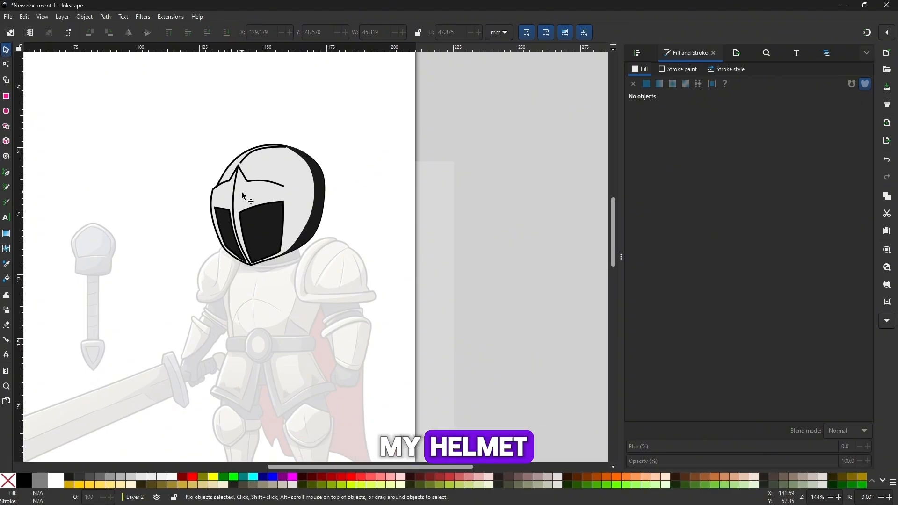
# Try moving all the helmet parts together off the page beside the reference, and undo it
pyautogui.moveTo(256, 195); pyautogui.dragTo(349, 297)
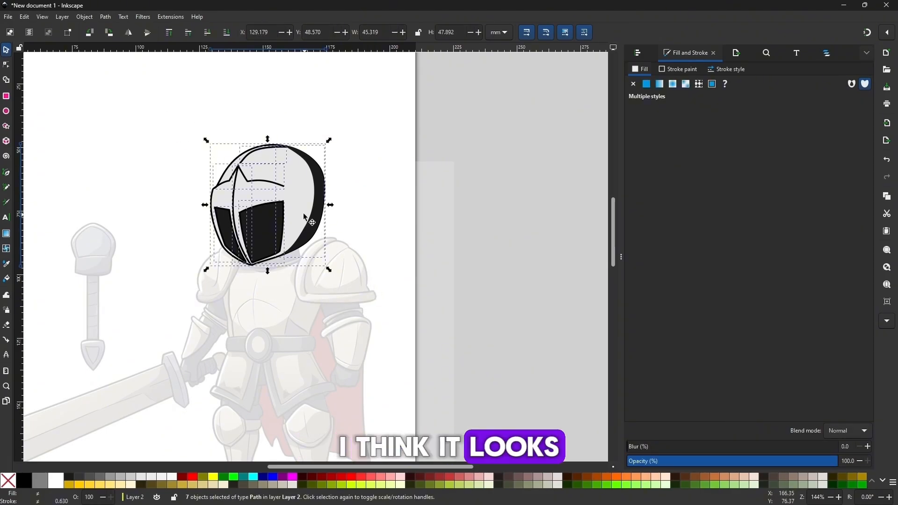
pyautogui.moveTo(303, 212); pyautogui.dragTo(579, 215)
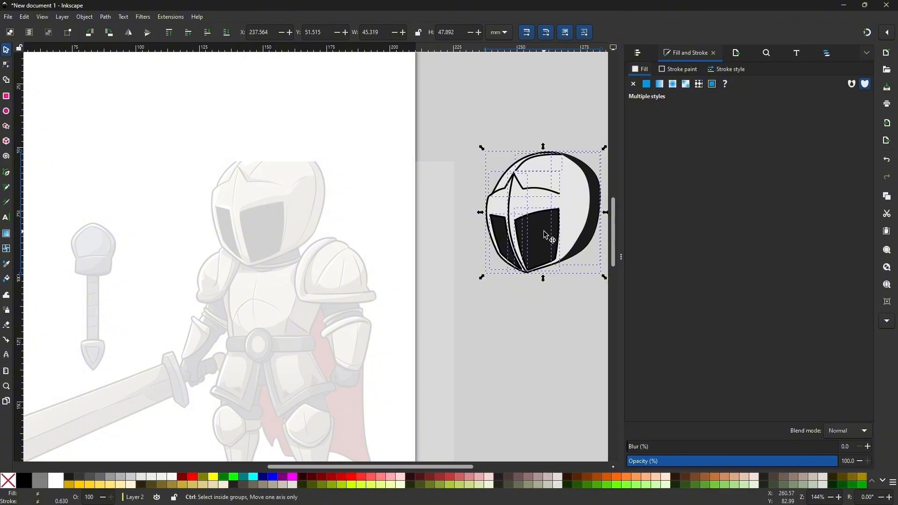
pyautogui.press('Delete')
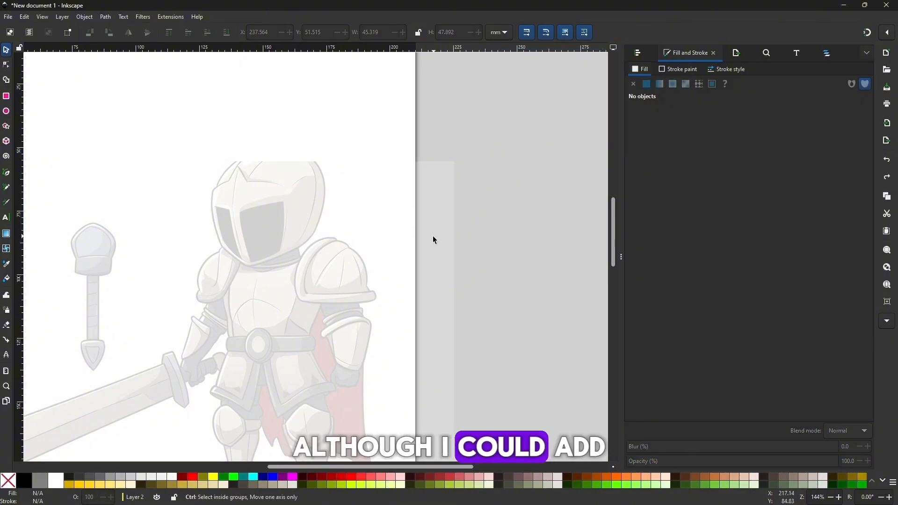
pyautogui.hotkey('ctrl', 'z')
pyautogui.hotkey('ctrl', 'z')
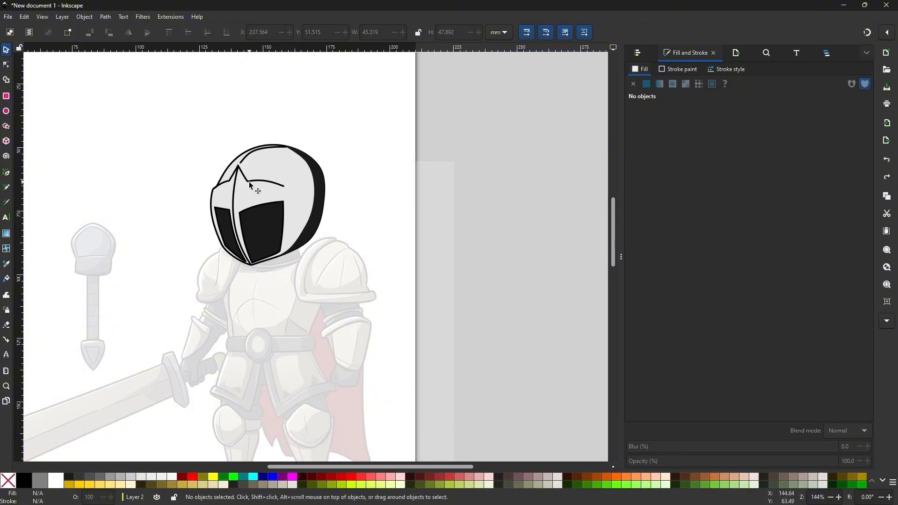
# Remove the gray fill from the helmet outline
pyautogui.click(270, 167)
pyautogui.click(8, 481)
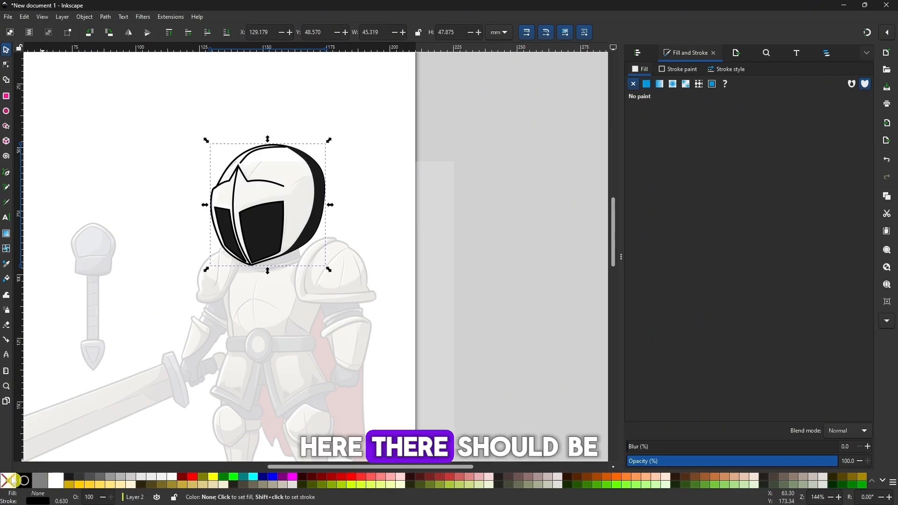
# Draw a closed Pen tool shape for the lower helmet shadow, running above the right eye opening and beyond the outline
pyautogui.press('-')
pyautogui.press('-')
pyautogui.press('+')
pyautogui.press('+')
pyautogui.press('+')
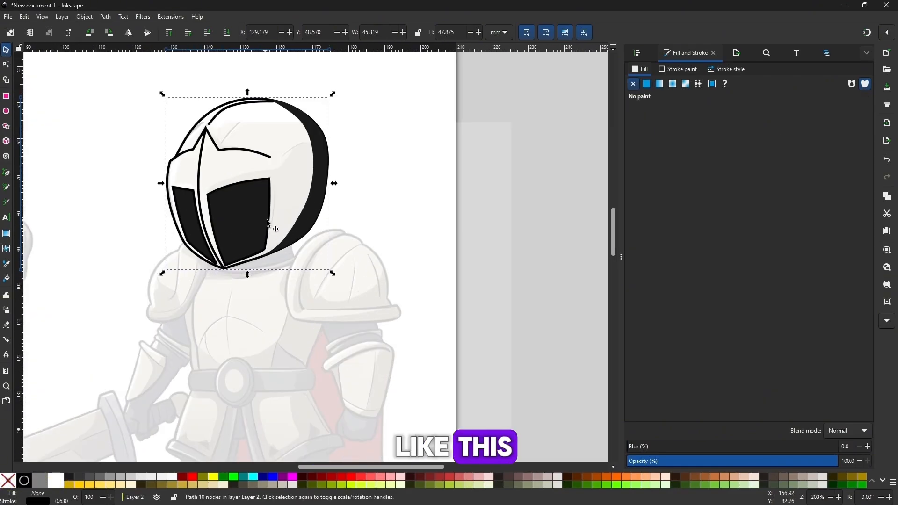
pyautogui.moveTo(267, 220); pyautogui.dragTo(286, 247)
pyautogui.click(6, 172)
pyautogui.click(334, 162)
pyautogui.click(295, 196)
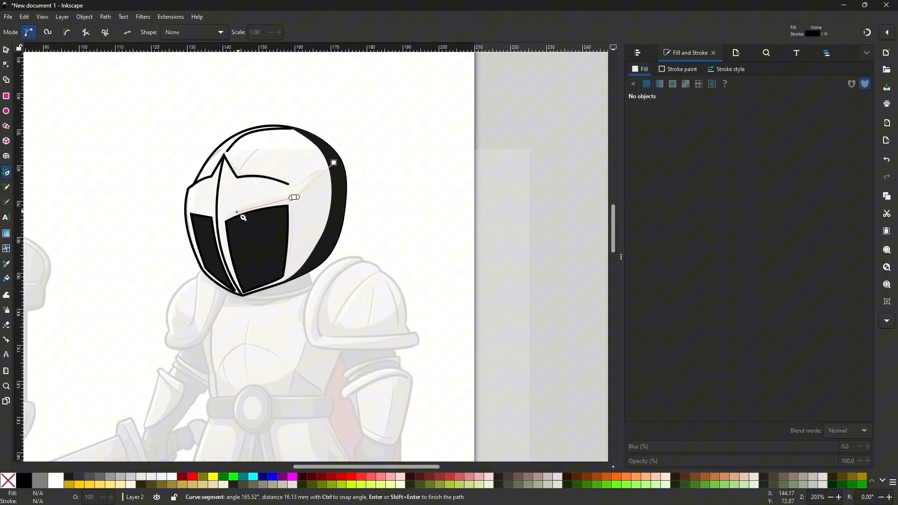
pyautogui.click(247, 306)
pyautogui.click(346, 273)
pyautogui.click(363, 180)
pyautogui.click(334, 162)
# Curve the lower shadow's top edge to match the reference and smooth its corner above the right eye opening
pyautogui.press('n')
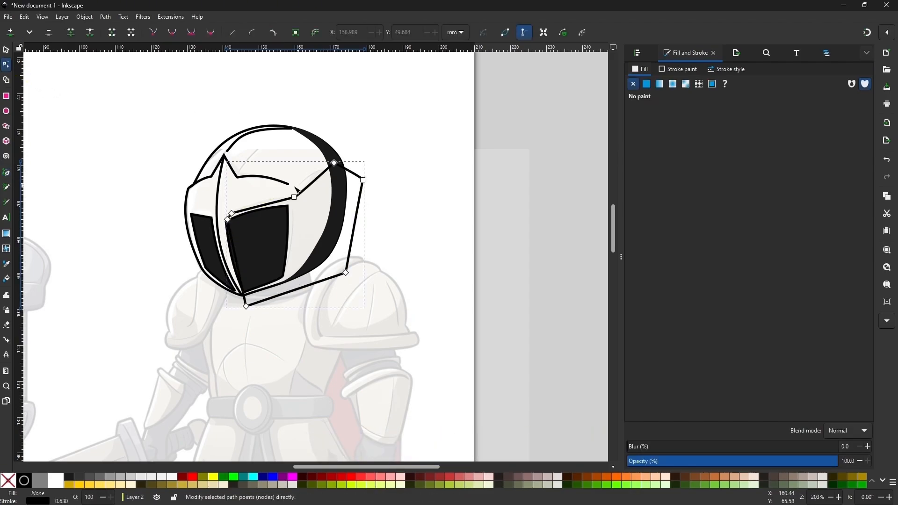
pyautogui.press('+')
pyautogui.moveTo(267, 176); pyautogui.dragTo(260, 175)
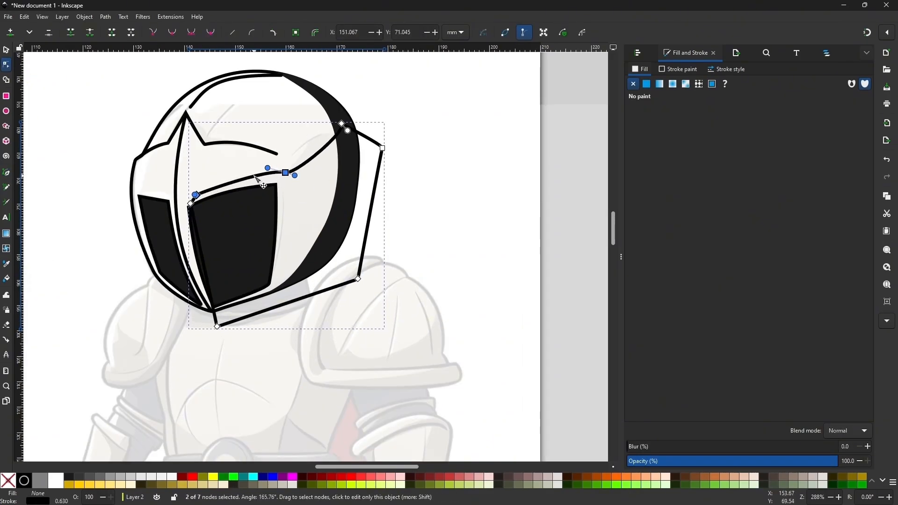
pyautogui.press('Escape')
pyautogui.press('Escape')
pyautogui.click(8, 51)
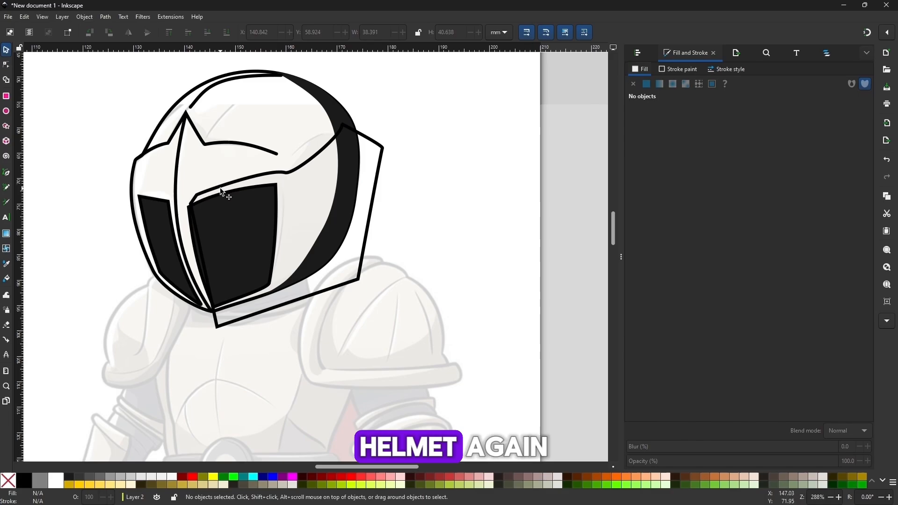
pyautogui.doubleClick(196, 196)
pyautogui.click(195, 194)
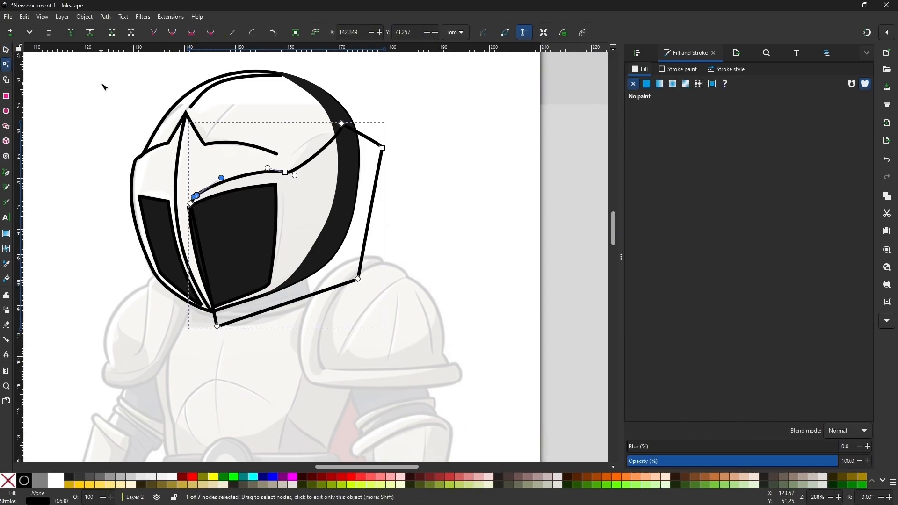
# Select the helmet outline and duplicate it in place
pyautogui.press('s')
pyautogui.click(175, 105)
pyautogui.hotkey('ctrl', 'd')
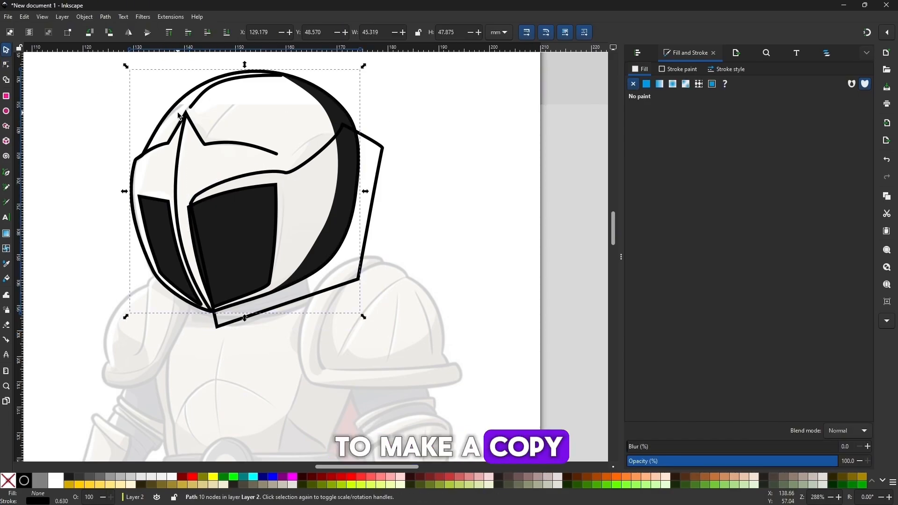
pyautogui.keyDown('shift'); pyautogui.click(370, 204); pyautogui.keyUp('shift')
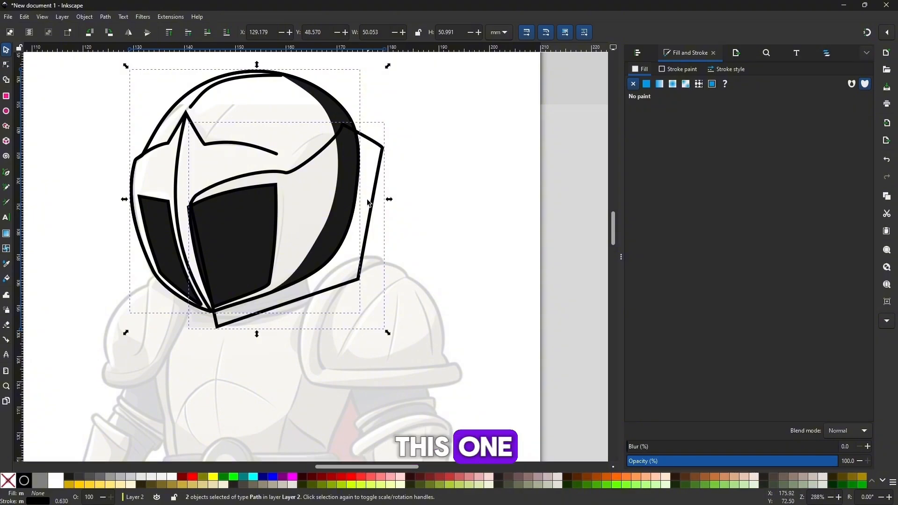
pyautogui.click(130, 480)
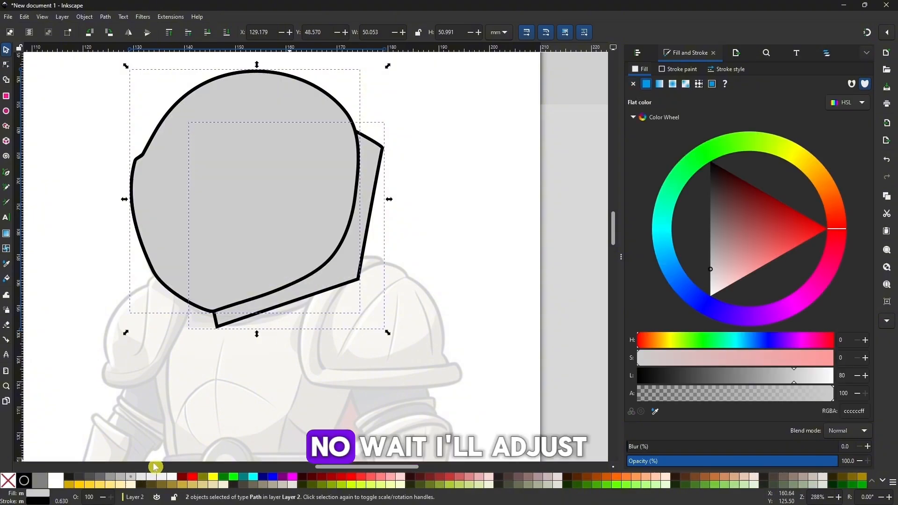
pyautogui.hotkey('ctrl', 'z')
pyautogui.press('Escape')
# Fill the lower helmet shadow shape with 60% Gray (666666ff)
pyautogui.click(383, 156)
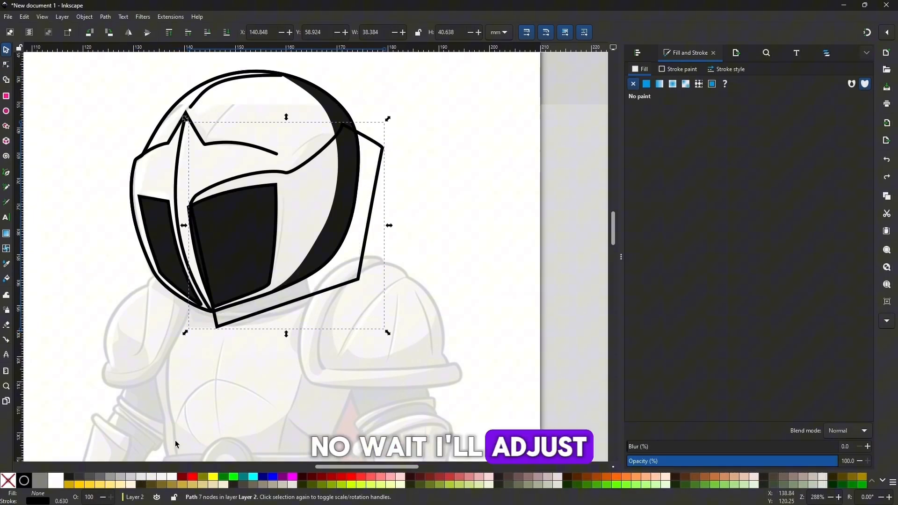
pyautogui.click(95, 480)
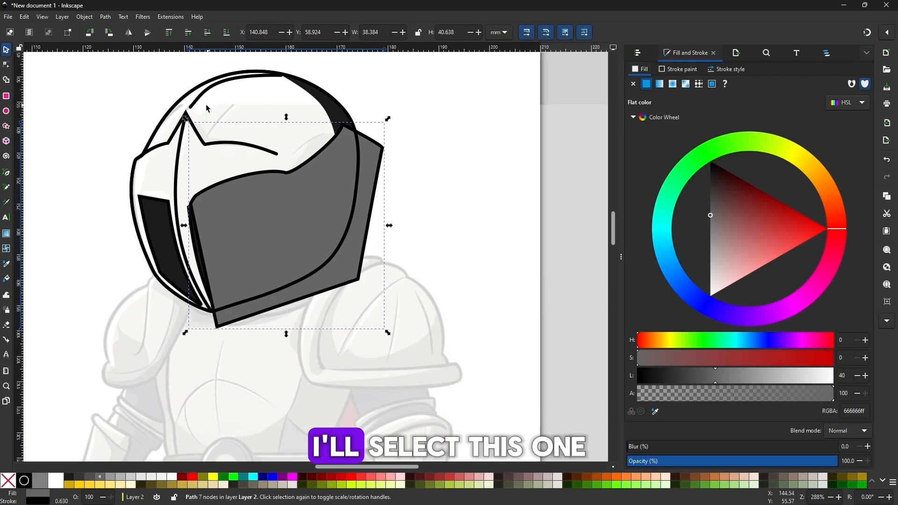
# Intersect the lower helmet shadow with the duplicated helmet outline and remove the resulting shape's stroke
pyautogui.click(185, 107)
pyautogui.keyDown('shift'); pyautogui.click(378, 161); pyautogui.keyUp('shift')
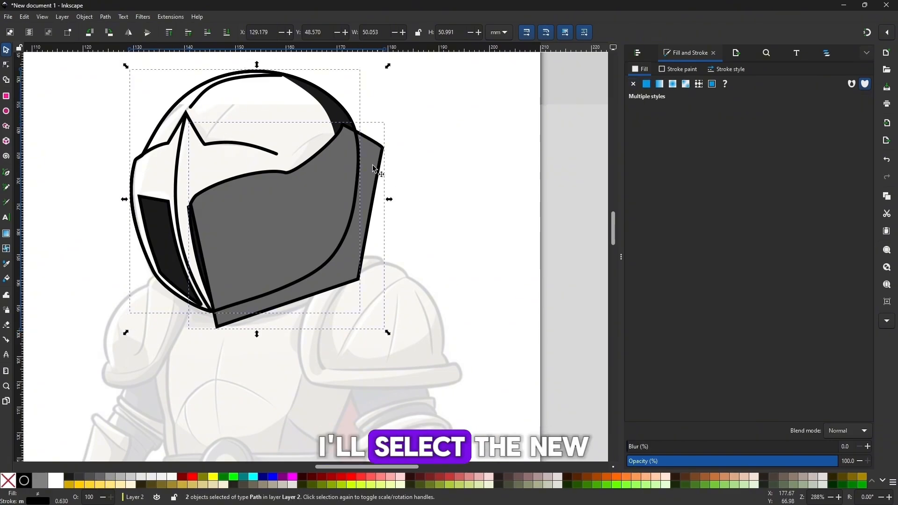
pyautogui.click(108, 17)
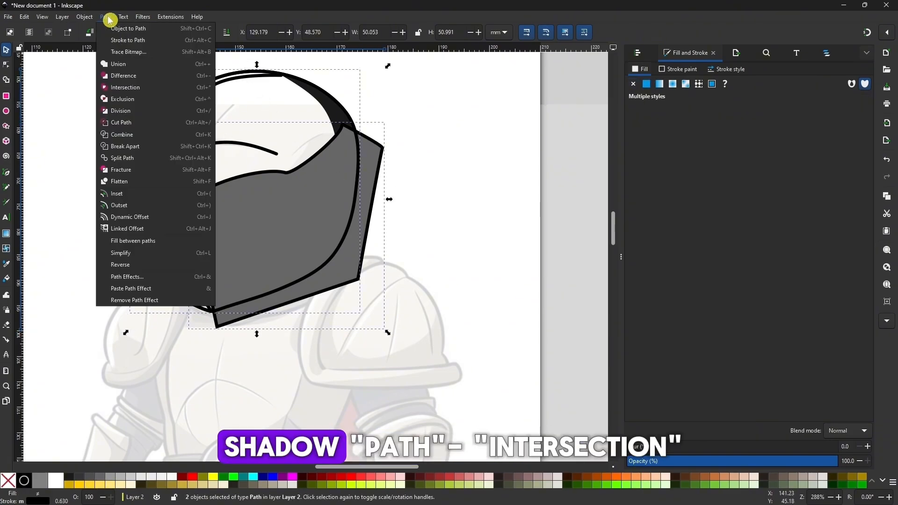
pyautogui.click(125, 87)
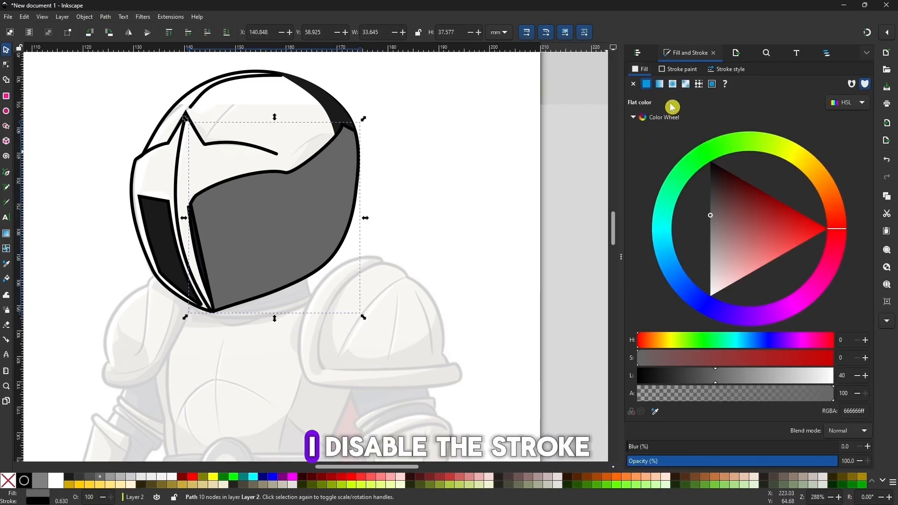
pyautogui.click(679, 70)
pyautogui.click(634, 85)
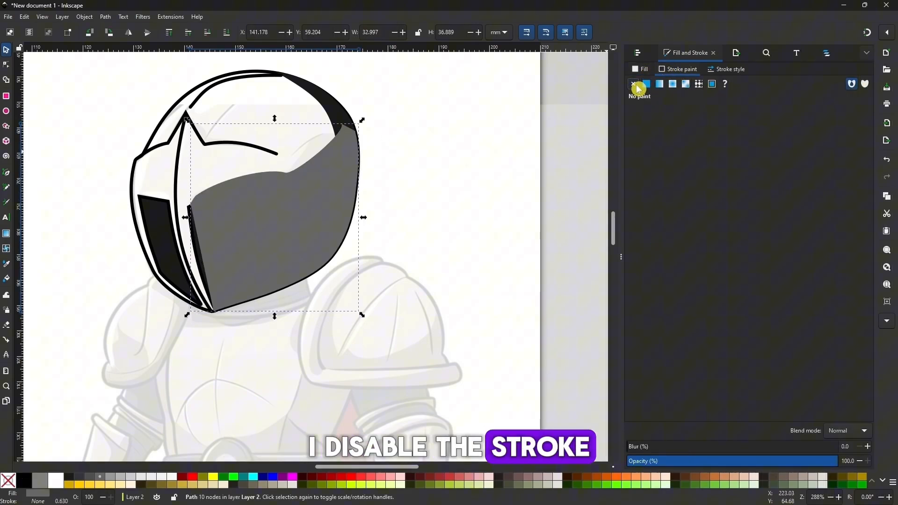
# Raise the dark rear helmet shadow and the right eye opening above the gray lower shadow
pyautogui.click(330, 108)
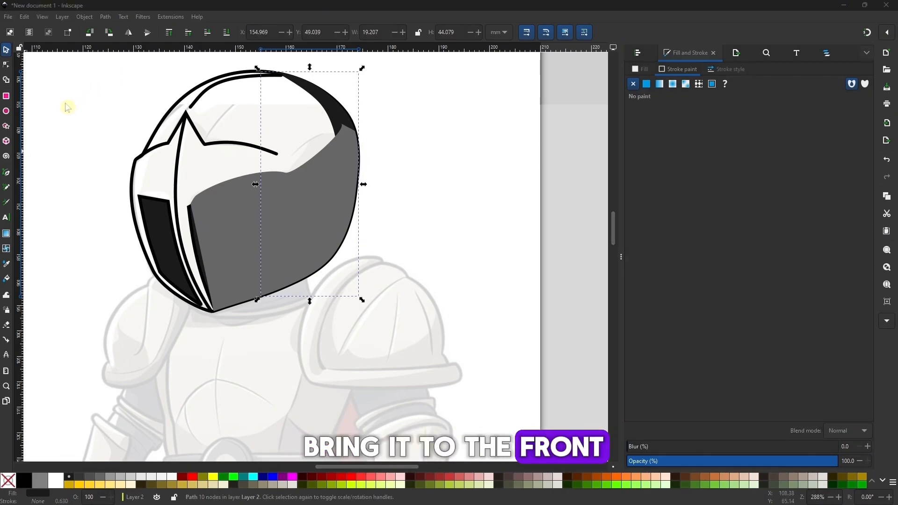
pyautogui.click(169, 36)
pyautogui.press('Escape')
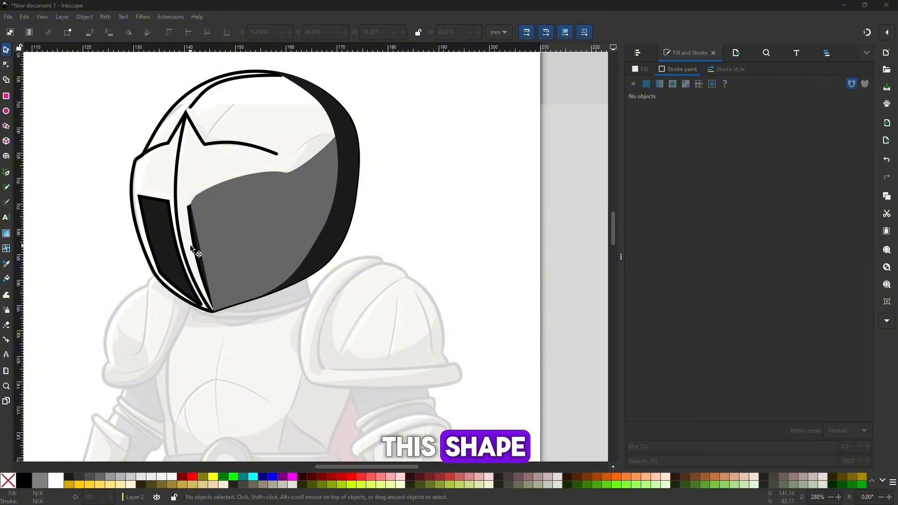
pyautogui.click(193, 247)
pyautogui.click(170, 34)
pyautogui.click(68, 114)
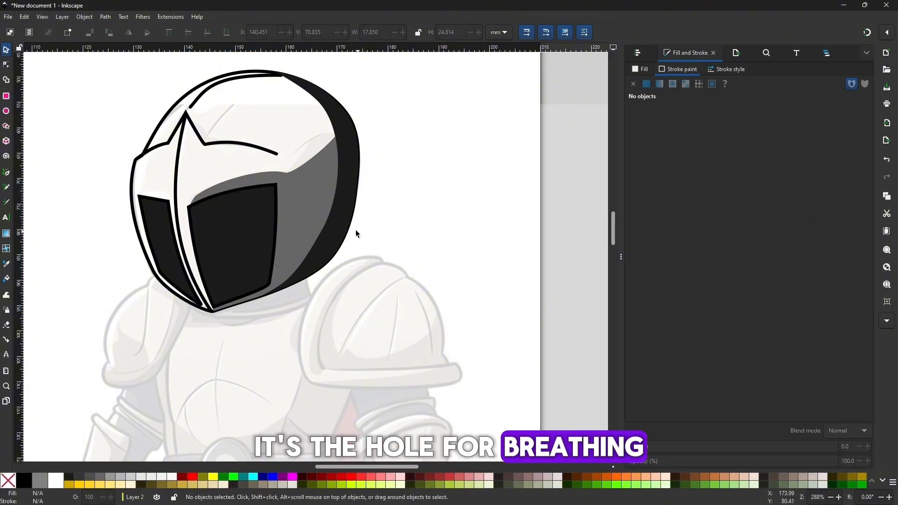
# Recolor the lower helmet shadow to a lighter medium gray and fill the helmet outline with light gray
pyautogui.click(313, 200)
pyautogui.press('n')
pyautogui.moveTo(271, 172); pyautogui.dragTo(256, 178)
pyautogui.click(426, 146)
pyautogui.click(426, 146)
pyautogui.click(317, 182)
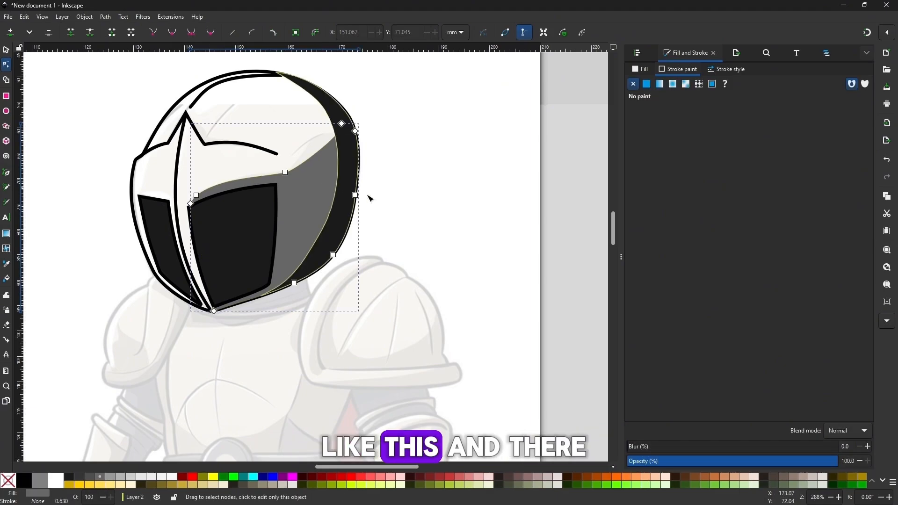
pyautogui.click(111, 477)
pyautogui.click(187, 92)
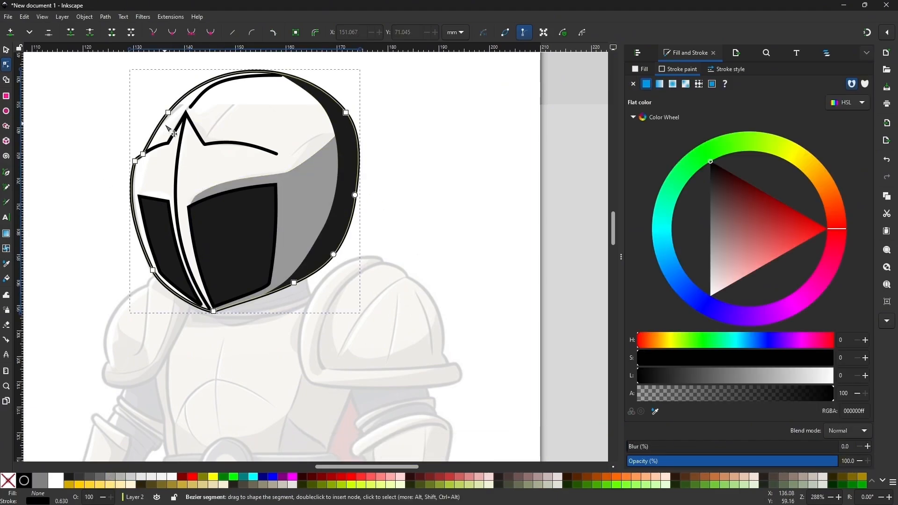
pyautogui.click(131, 478)
pyautogui.press('s')
pyautogui.press('Escape')
# Tuck the lower shadow's corner node in behind the upper inner corner of the right eye opening
pyautogui.doubleClick(262, 181)
pyautogui.moveTo(192, 205); pyautogui.dragTo(197, 196)
pyautogui.click(91, 92)
pyautogui.press('s')
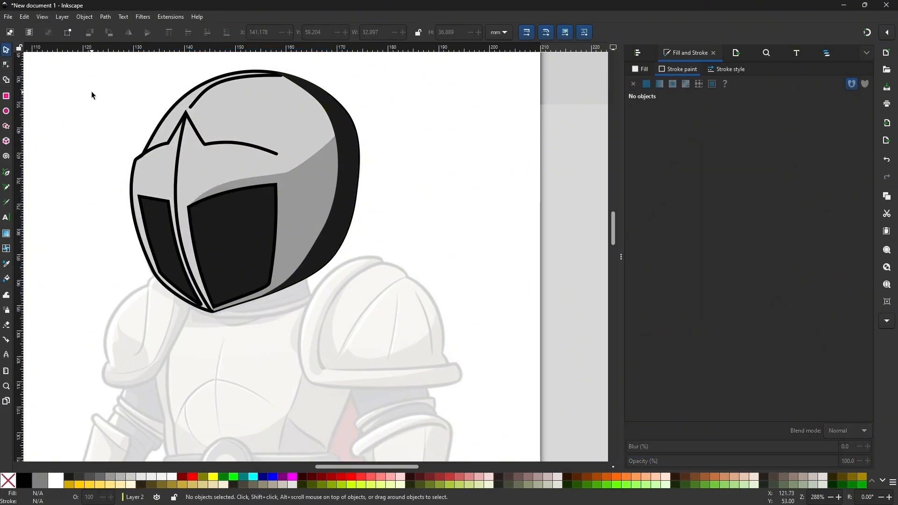
# Examine the colored helmet against the whole faded knight reference
pyautogui.press('-')
pyautogui.press('-')
pyautogui.press('-')
pyautogui.moveTo(386, 239); pyautogui.dragTo(369, 163)
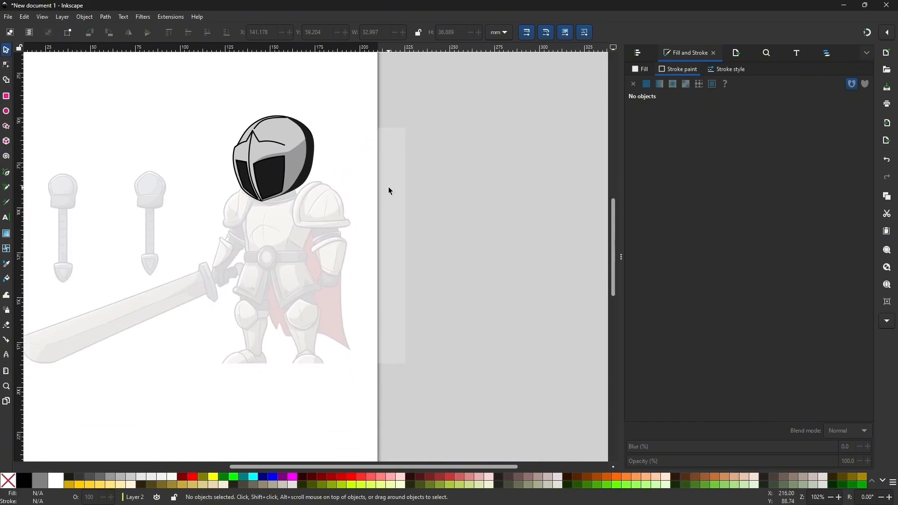
pyautogui.moveTo(331, 210); pyautogui.dragTo(315, 280)
pyautogui.press('+')
pyautogui.press('+')
pyautogui.press('Escape')
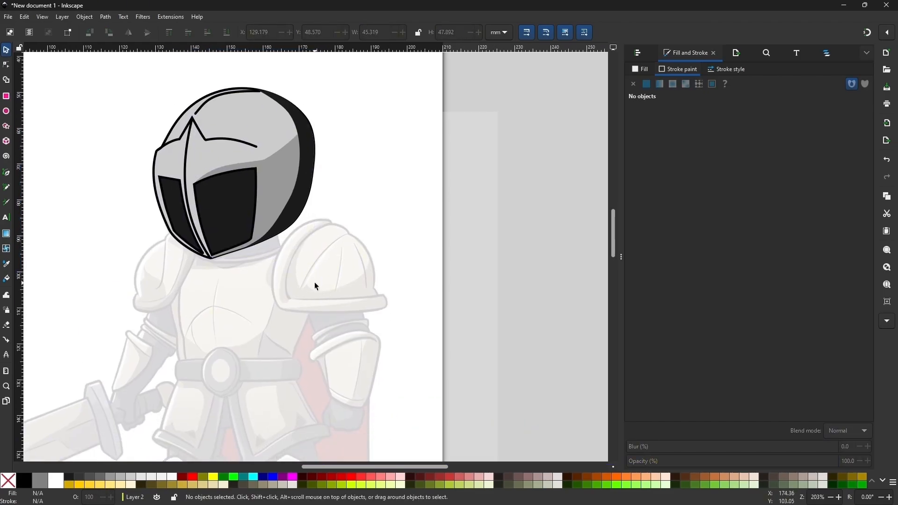
# Adjust the corner nodes of the narrow left eye opening so its upper edge slopes in line with the right opening
pyautogui.press('+')
pyautogui.moveTo(211, 273); pyautogui.dragTo(270, 270)
pyautogui.doubleClick(218, 248)
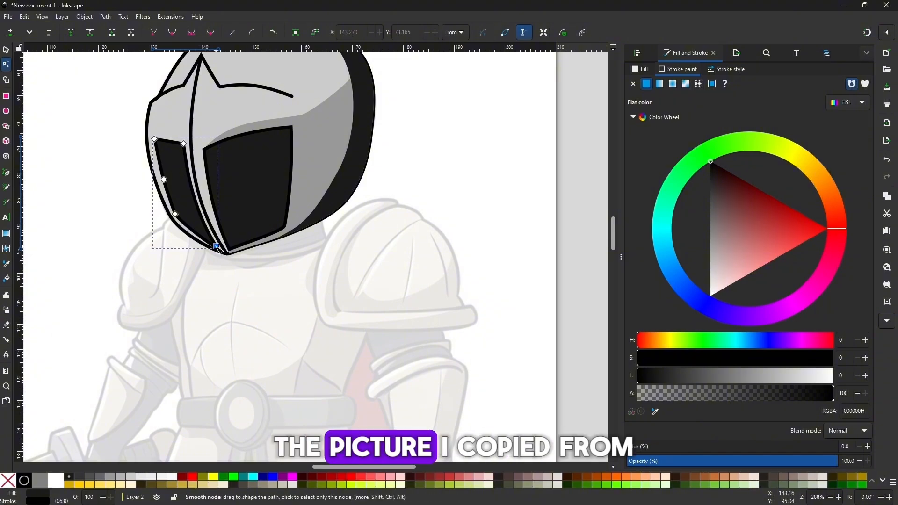
pyautogui.doubleClick(210, 284)
pyautogui.moveTo(210, 284); pyautogui.dragTo(173, 297)
pyautogui.click(147, 162)
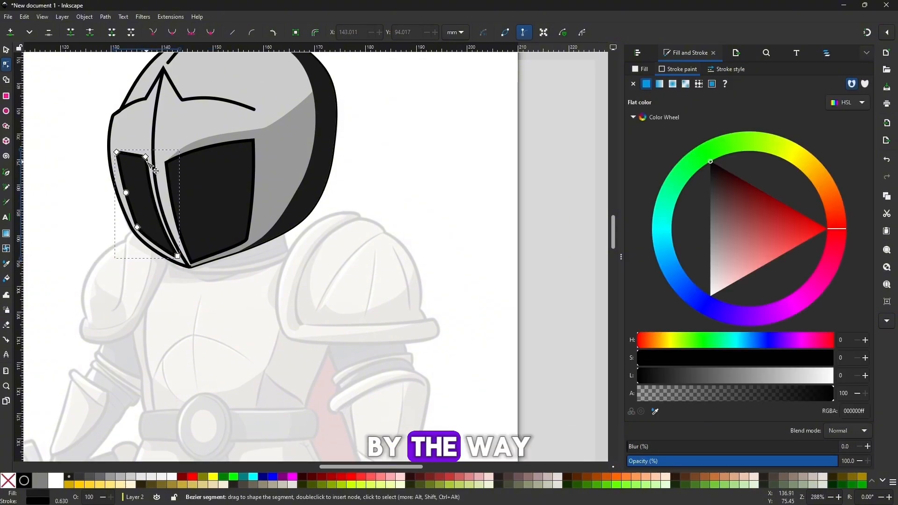
pyautogui.click(89, 167)
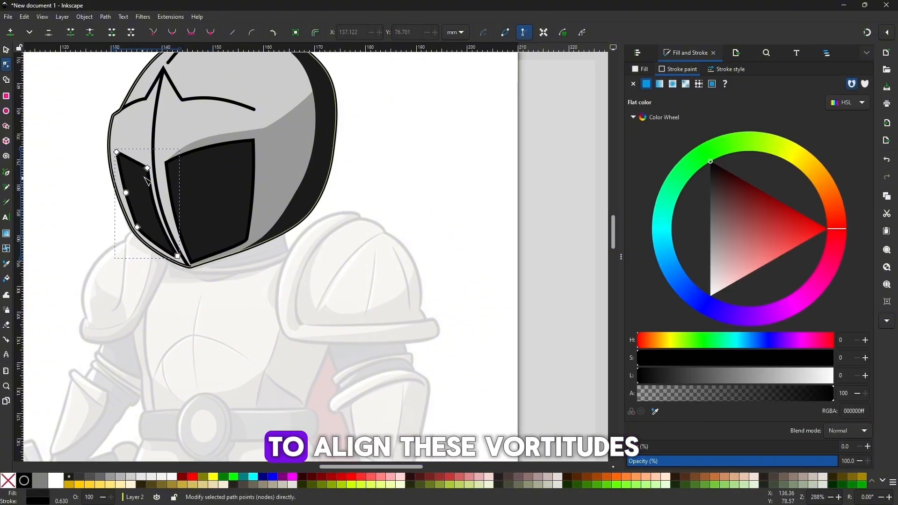
pyautogui.keyDown('shift'); pyautogui.click(148, 168); pyautogui.keyUp('shift')
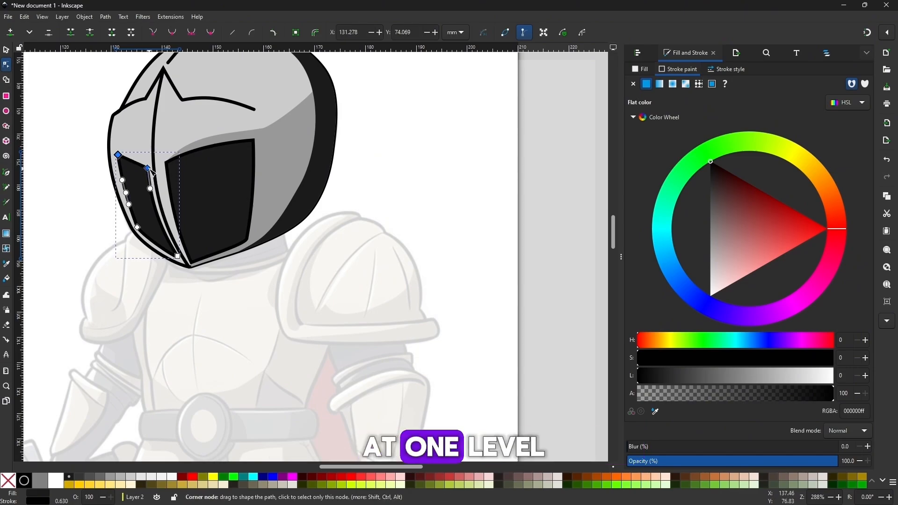
pyautogui.click(159, 167)
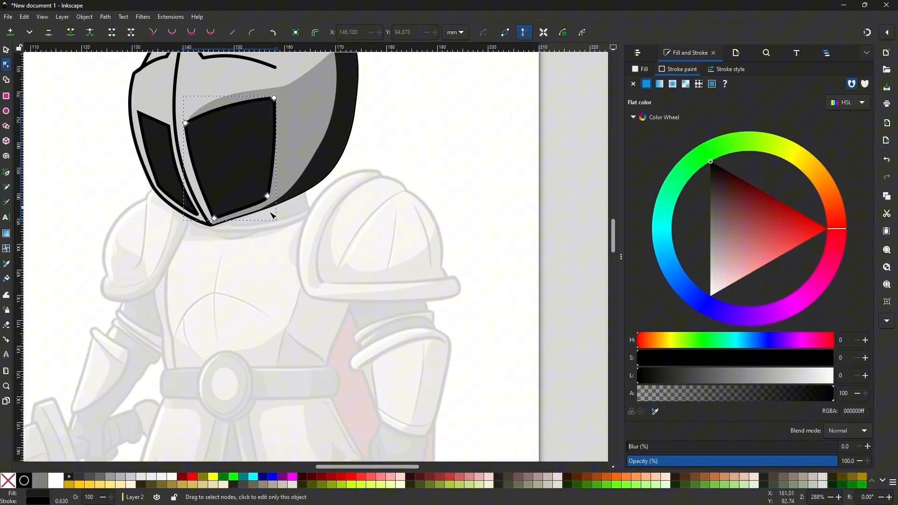
# Fine-tune the bottom corners of the right eye opening and the lower shadow so they fit inside the helmet's chin tip
pyautogui.moveTo(270, 212); pyautogui.dragTo(294, 233)
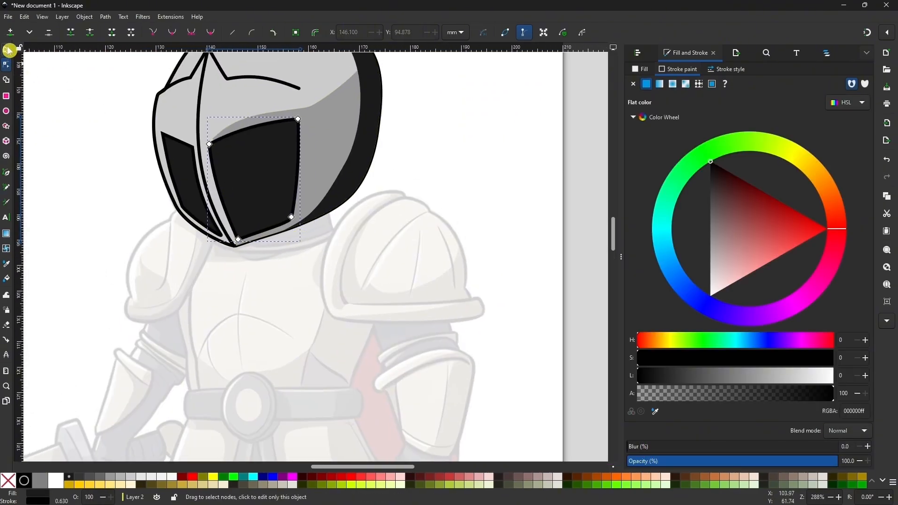
pyautogui.click(6, 49)
pyautogui.click(326, 181)
pyautogui.scroll(1, 325, 181)
pyautogui.moveTo(325, 181); pyautogui.dragTo(368, 183)
pyautogui.doubleClick(369, 183)
pyautogui.moveTo(243, 277); pyautogui.dragTo(241, 274)
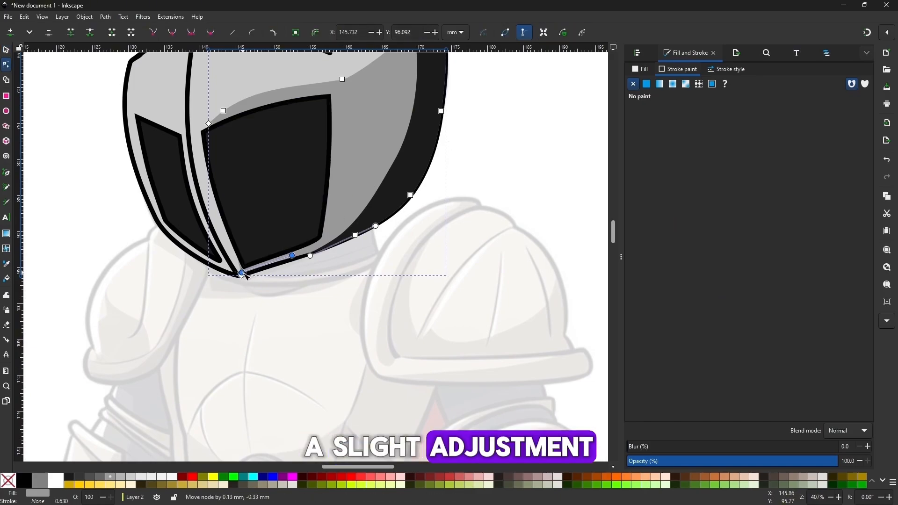
pyautogui.click(558, 179)
# Review the finished helmet and the armor, sword and limbs of the reference that remain to trace
pyautogui.press('-')
pyautogui.press('-')
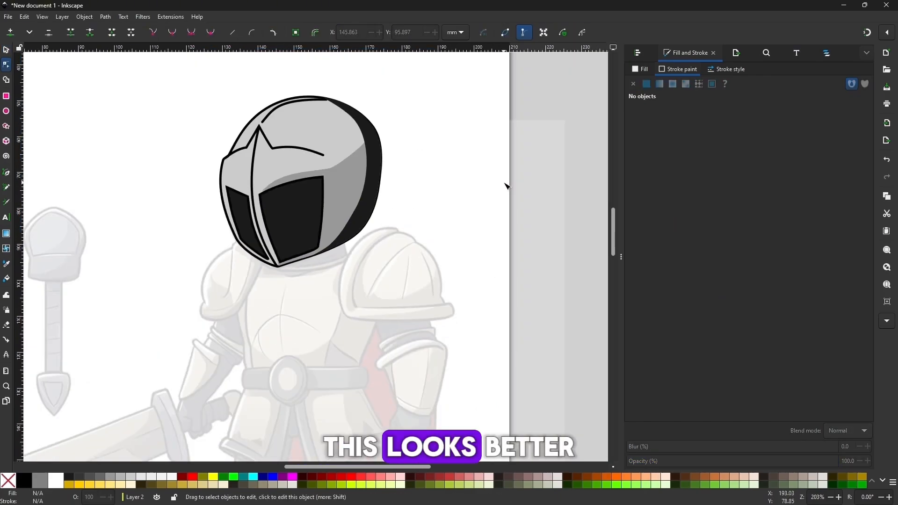
pyautogui.press('-')
pyautogui.moveTo(379, 198); pyautogui.dragTo(369, 170)
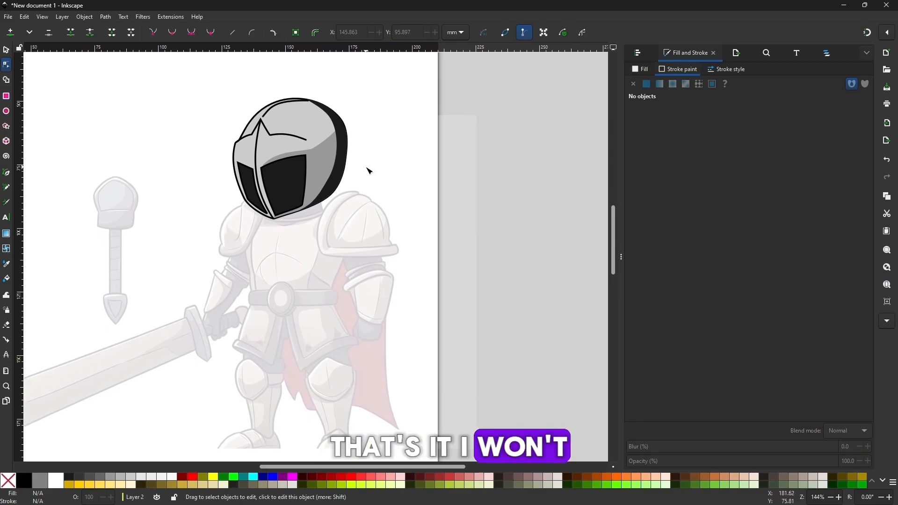
pyautogui.scroll(1, 365, 169)
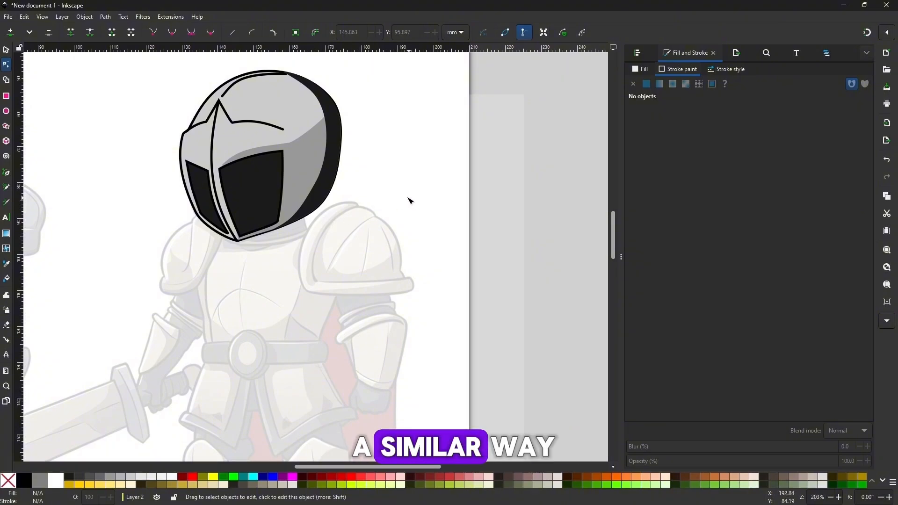
pyautogui.moveTo(408, 198); pyautogui.dragTo(393, 187)
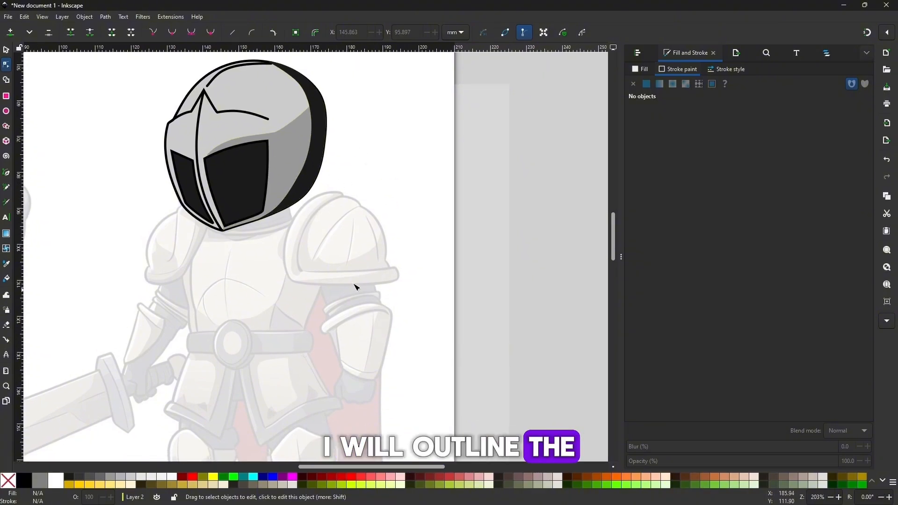
pyautogui.scroll(-3, 305, 261)
pyautogui.hscroll(2, 327, 234)
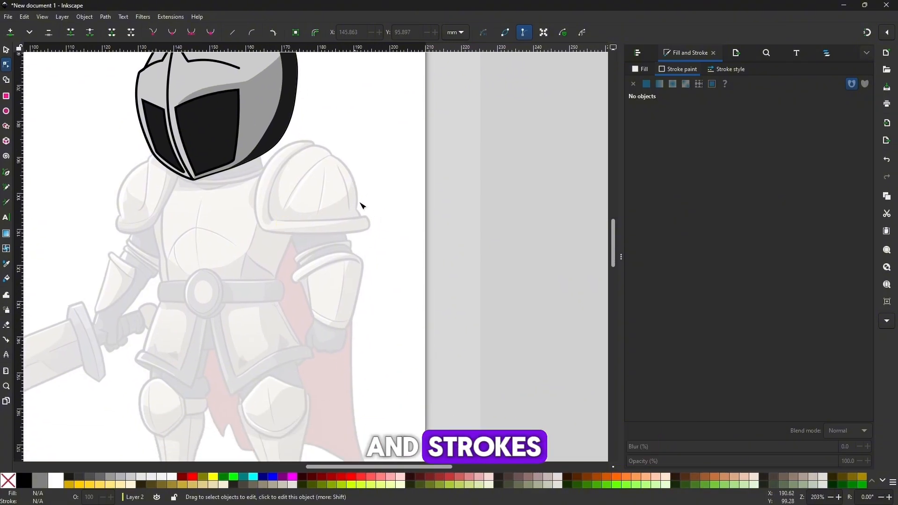
pyautogui.keyDown('ctrl'); pyautogui.scroll(-2, 346, 230); pyautogui.keyUp('ctrl')
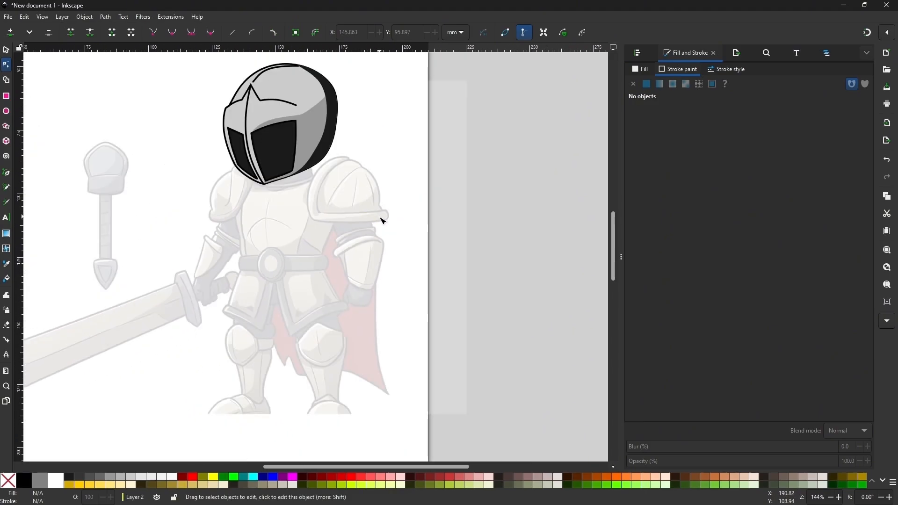
pyautogui.moveTo(337, 228); pyautogui.dragTo(363, 219)
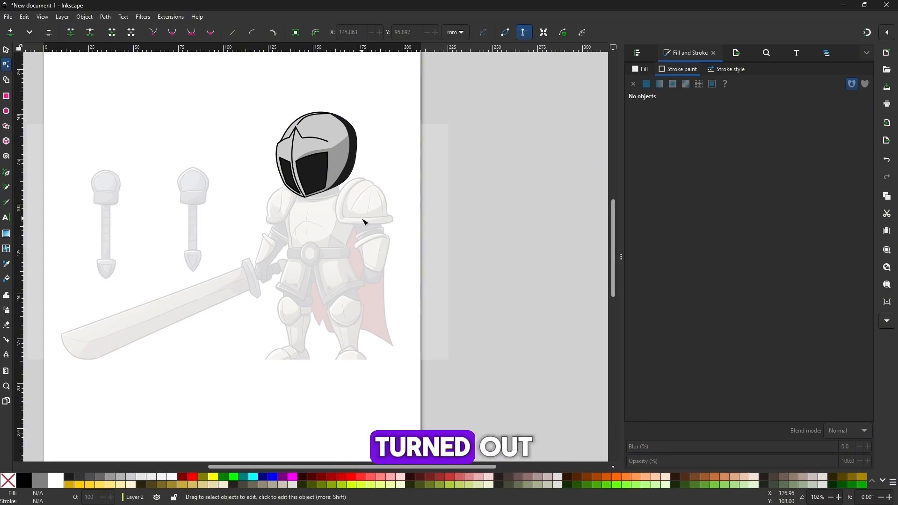
pyautogui.scroll(2, 359, 223)
pyautogui.moveTo(356, 226); pyautogui.dragTo(316, 269)
pyautogui.scroll(1, 317, 268)
pyautogui.click(10, 175)
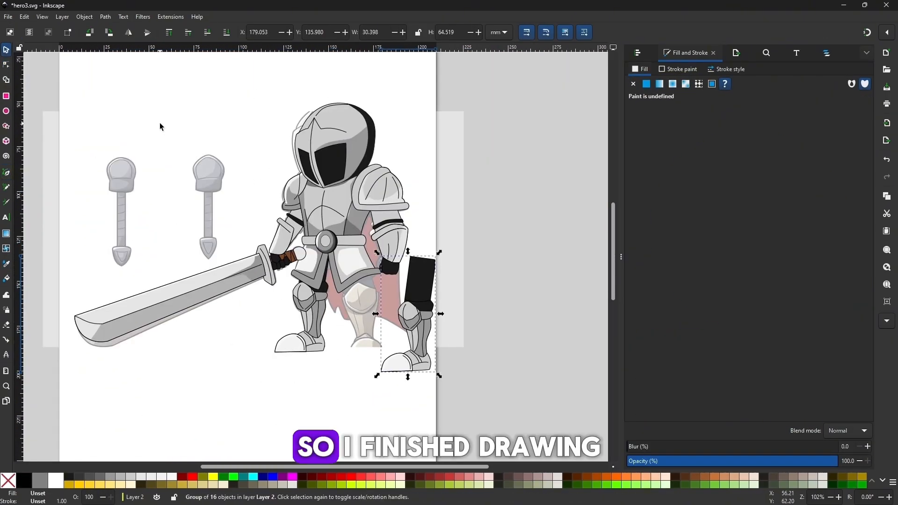
# Hide Layer 1, which holds the reference image
pyautogui.press('Escape')
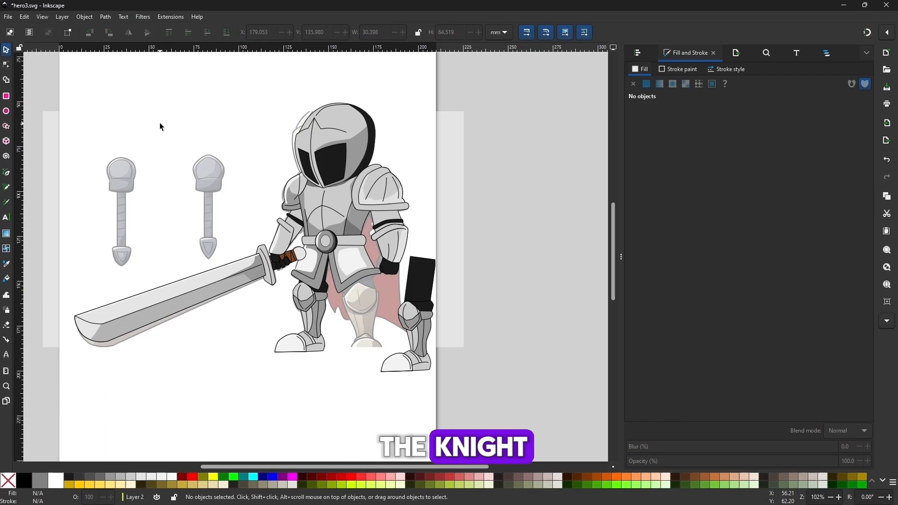
pyautogui.click(827, 53)
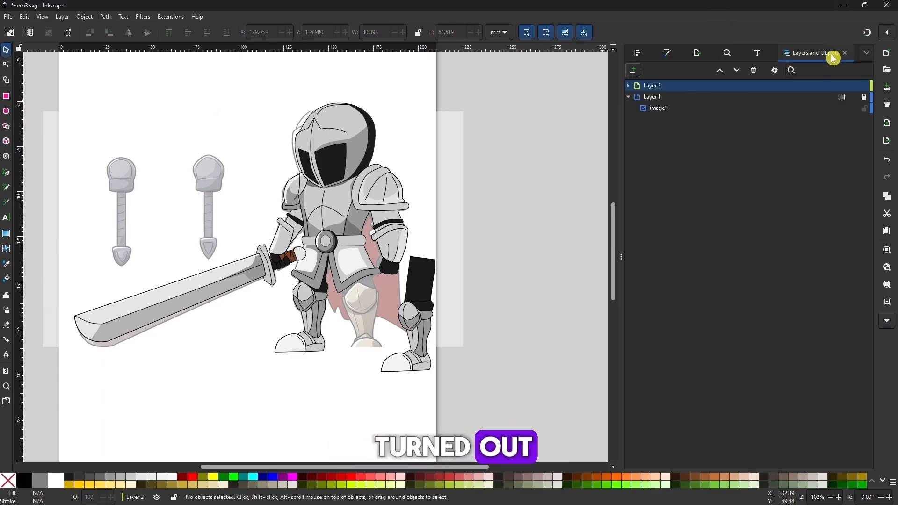
pyautogui.click(648, 111)
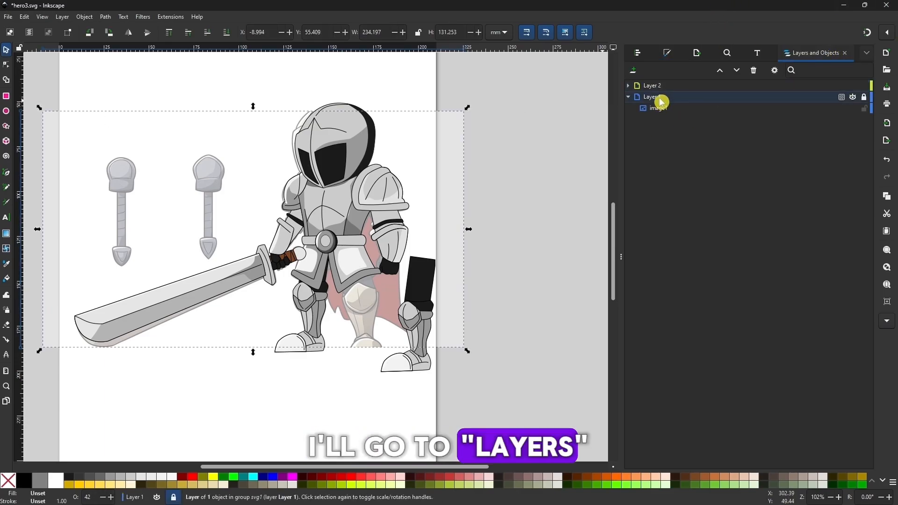
pyautogui.click(854, 99)
# Rotate the sword arm group about the knight's shoulder so the sword points up and outward
pyautogui.moveTo(345, 140); pyautogui.dragTo(344, 141)
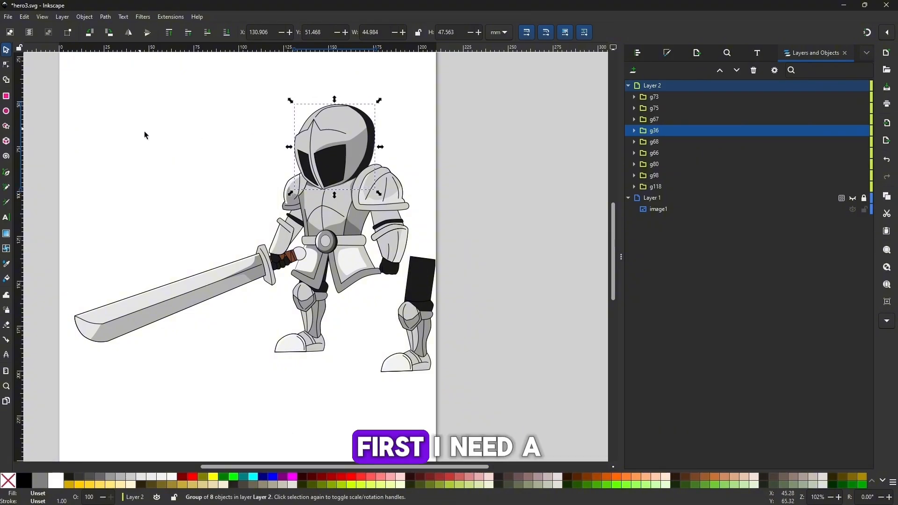
pyautogui.press('+')
pyautogui.click(281, 211)
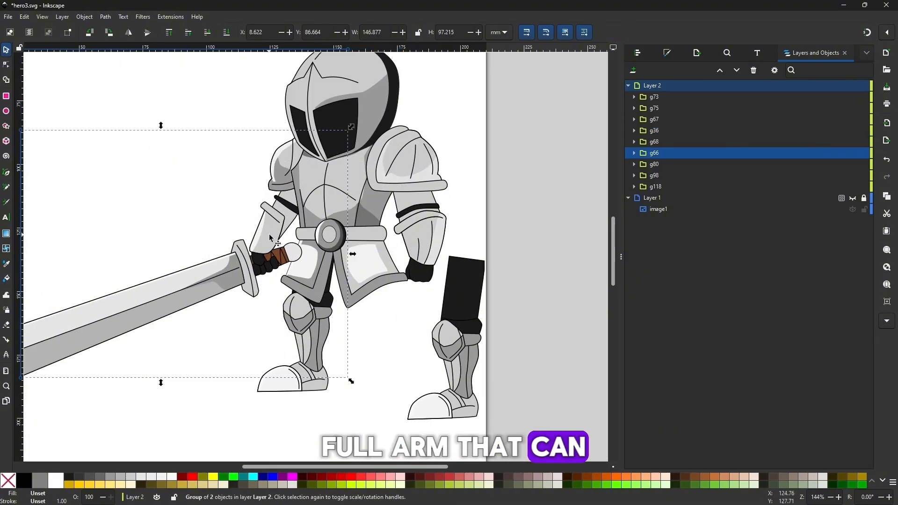
pyautogui.moveTo(270, 237); pyautogui.dragTo(255, 246)
pyautogui.press('-')
pyautogui.moveTo(330, 357); pyautogui.dragTo(247, 236)
pyautogui.moveTo(281, 184); pyautogui.dragTo(281, 189)
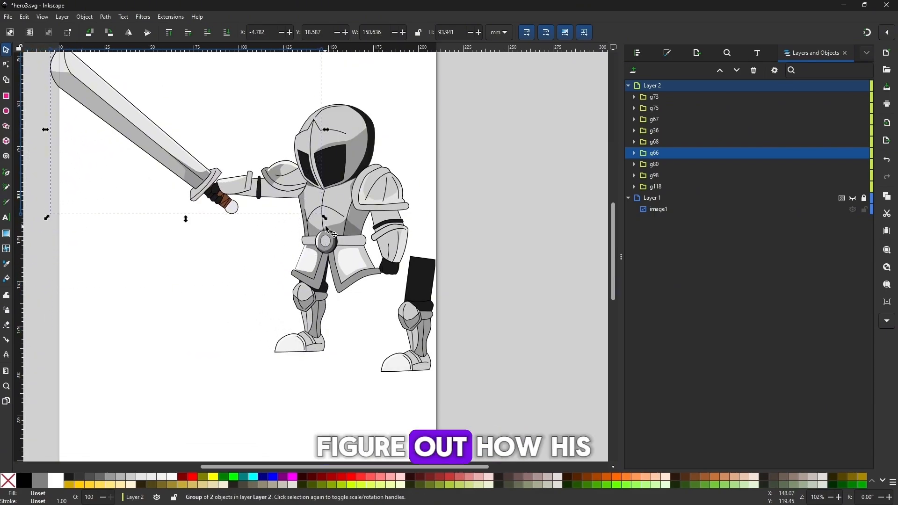
# Rotate the sword arm group about the shoulder until the arm hangs down and the sword points down and outward
pyautogui.press('-')
pyautogui.click(272, 207)
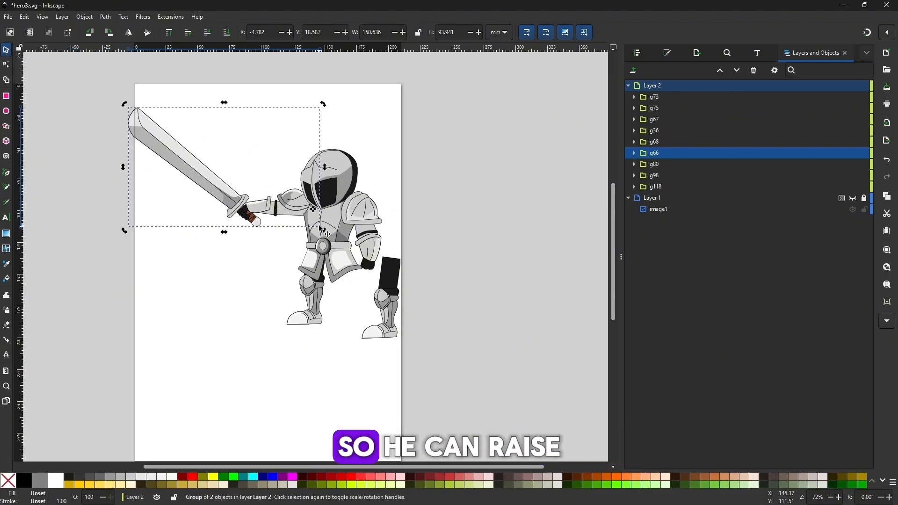
pyautogui.moveTo(126, 230); pyautogui.dragTo(281, 247)
pyautogui.moveTo(104, 279); pyautogui.dragTo(255, 340)
# Refit the sword arm at the knight's shoulder and lower it to the bottom of the stack, behind the torso
pyautogui.moveTo(300, 292); pyautogui.dragTo(296, 282)
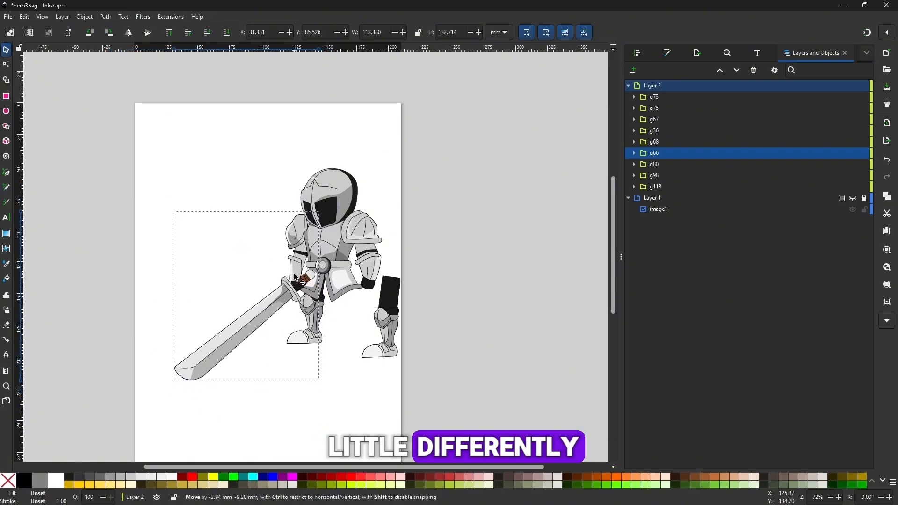
pyautogui.scroll(2, 306, 225)
pyautogui.moveTo(268, 231); pyautogui.dragTo(278, 212)
pyautogui.press('End')
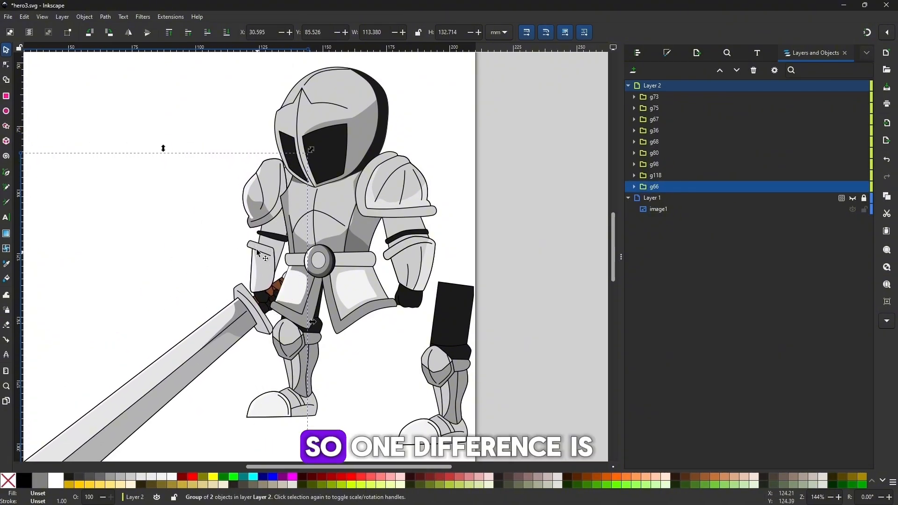
# Move the sword arm clear of the body and shift the front leg slightly down beneath the skirt armor
pyautogui.moveTo(257, 253); pyautogui.dragTo(192, 223)
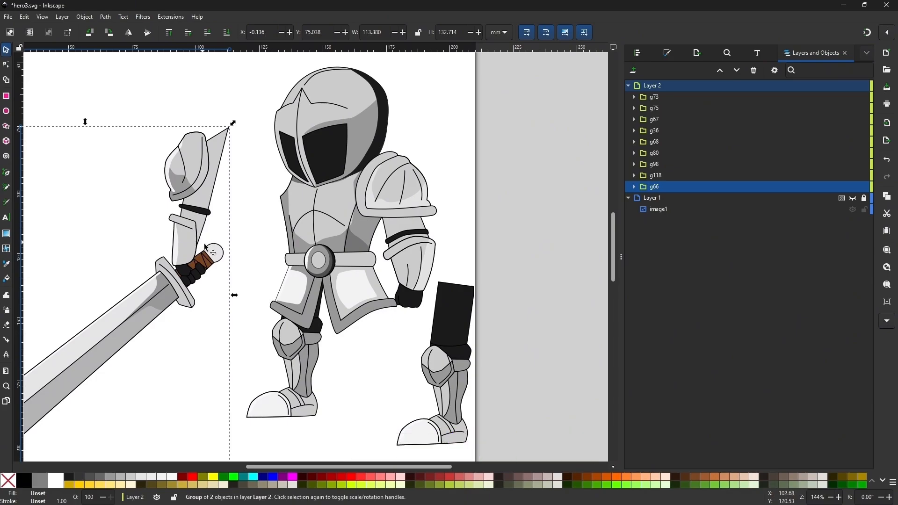
pyautogui.press('-')
pyautogui.click(300, 330)
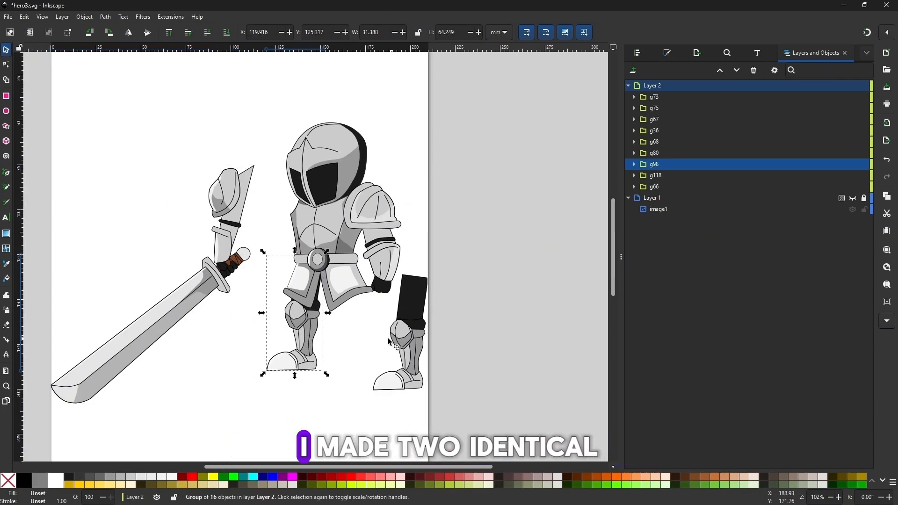
pyautogui.moveTo(293, 343); pyautogui.dragTo(303, 349)
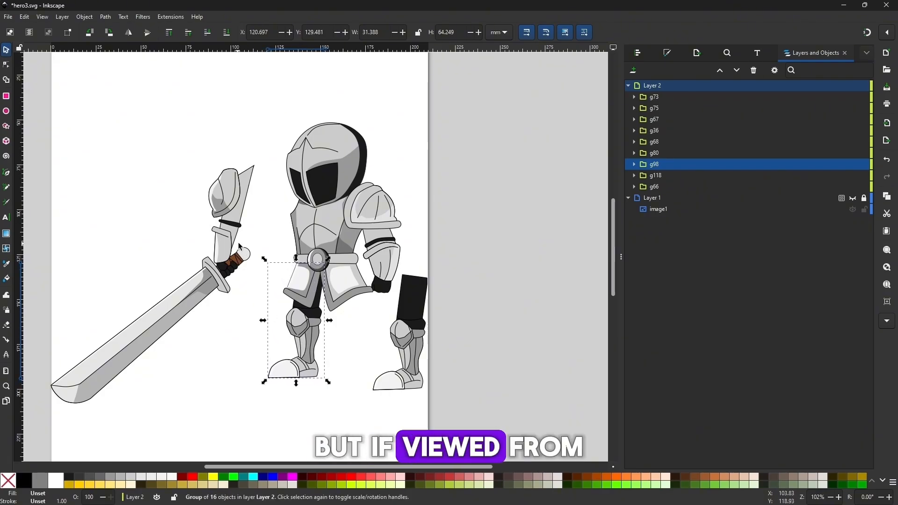
pyautogui.scroll(-3, 247, 249)
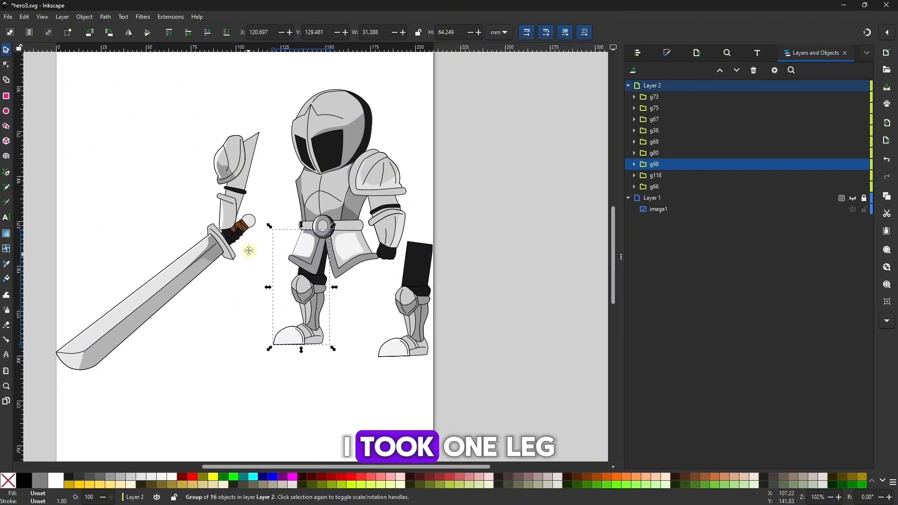
# Place the rear leg under the skirt armor and rotate it about the hip into a backward stride
pyautogui.moveTo(401, 282); pyautogui.dragTo(349, 289)
pyautogui.moveTo(371, 330); pyautogui.dragTo(419, 321)
pyautogui.moveTo(383, 292); pyautogui.dragTo(374, 293)
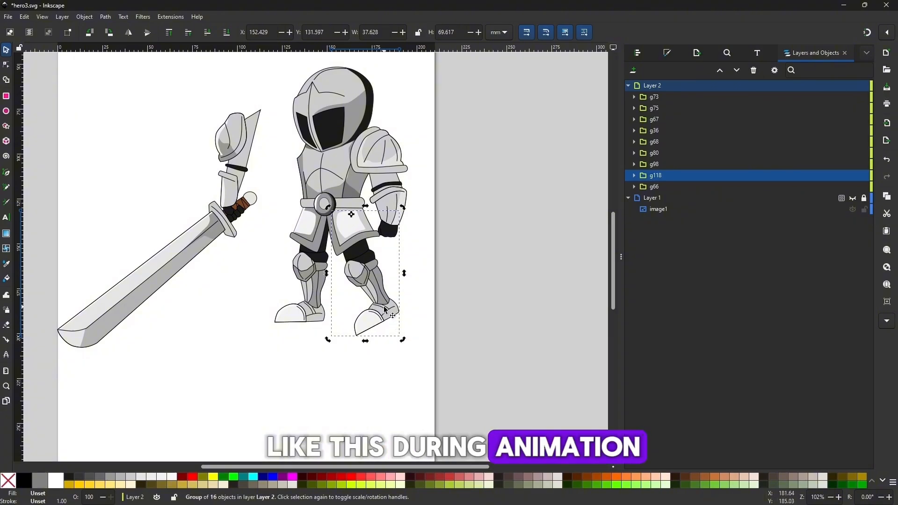
pyautogui.moveTo(418, 332)
pyautogui.mouseDown()
pyautogui.moveTo(362, 332)
pyautogui.moveTo(370, 329)
pyautogui.moveTo(339, 341)
pyautogui.moveTo(411, 326)
pyautogui.mouseUp()
pyautogui.click(352, 233)
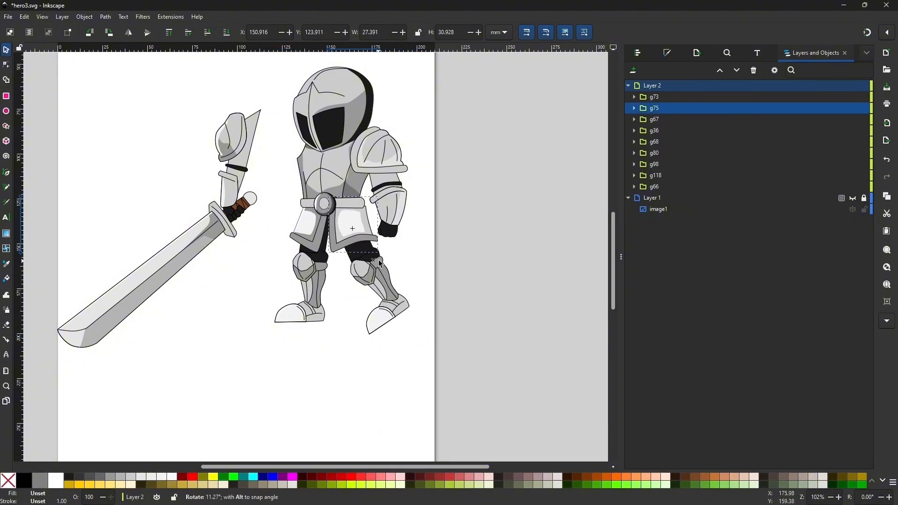
pyautogui.click(379, 280)
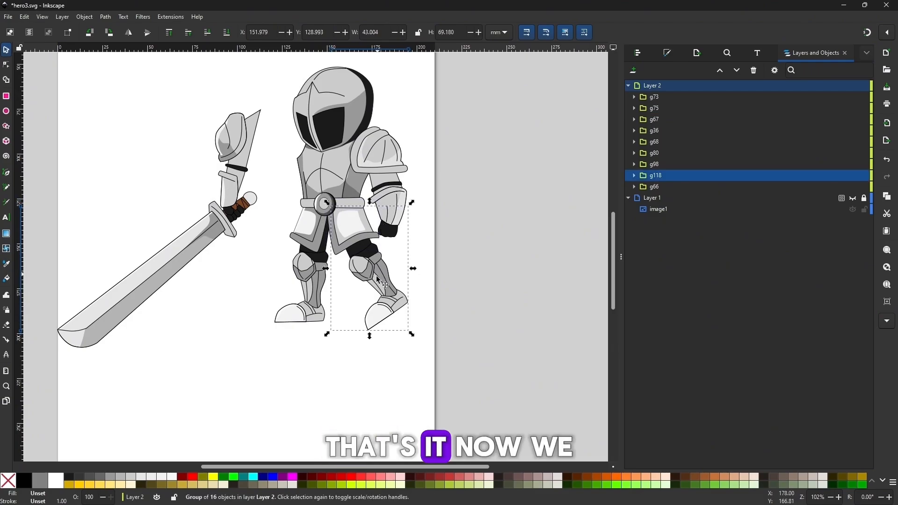
pyautogui.click(343, 367)
pyautogui.press('-')
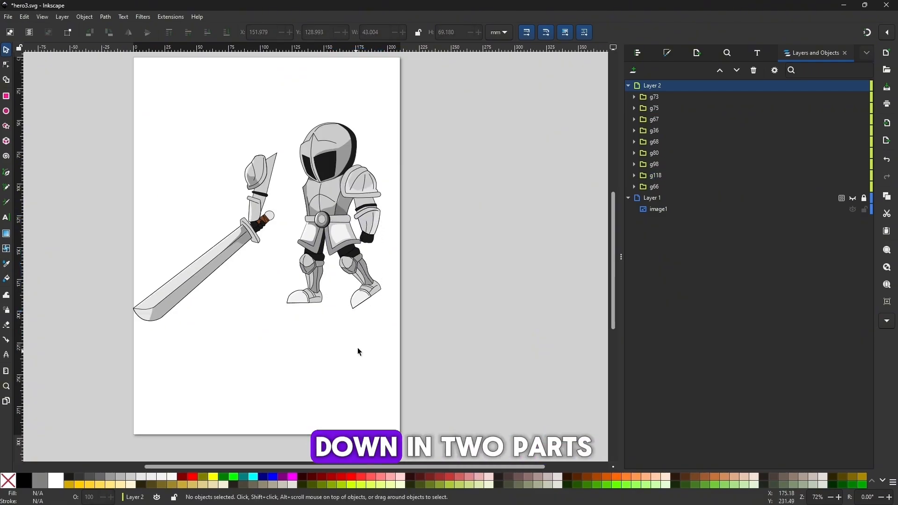
# Spread the helmet, the empty-handed arm and the sword arm away from the torso as separate parts
pyautogui.moveTo(328, 154); pyautogui.dragTo(267, 149)
pyautogui.click(326, 234)
pyautogui.click(303, 248)
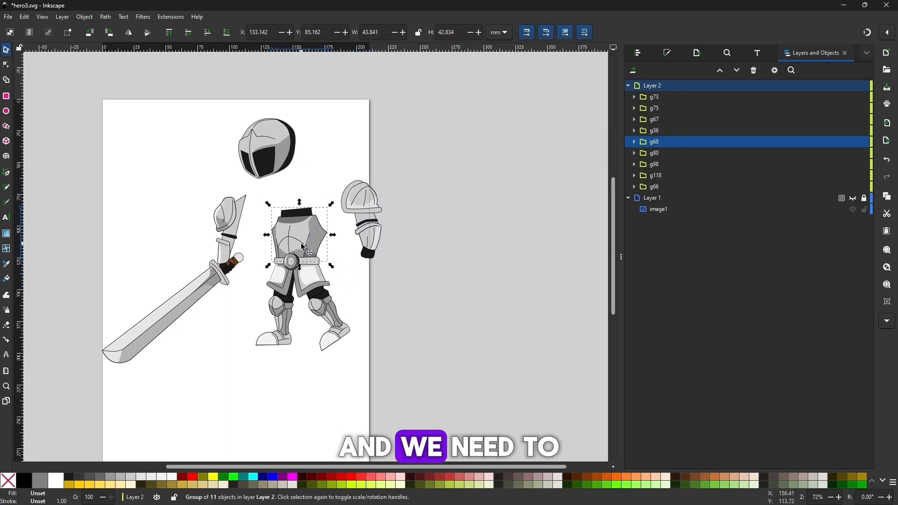
pyautogui.click(234, 244)
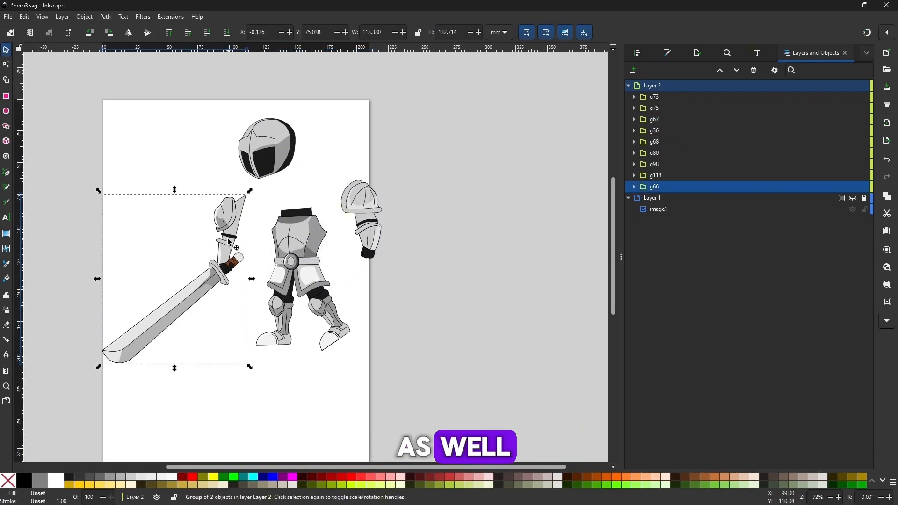
pyautogui.moveTo(235, 244); pyautogui.dragTo(189, 224)
pyautogui.moveTo(217, 112); pyautogui.dragTo(321, 201)
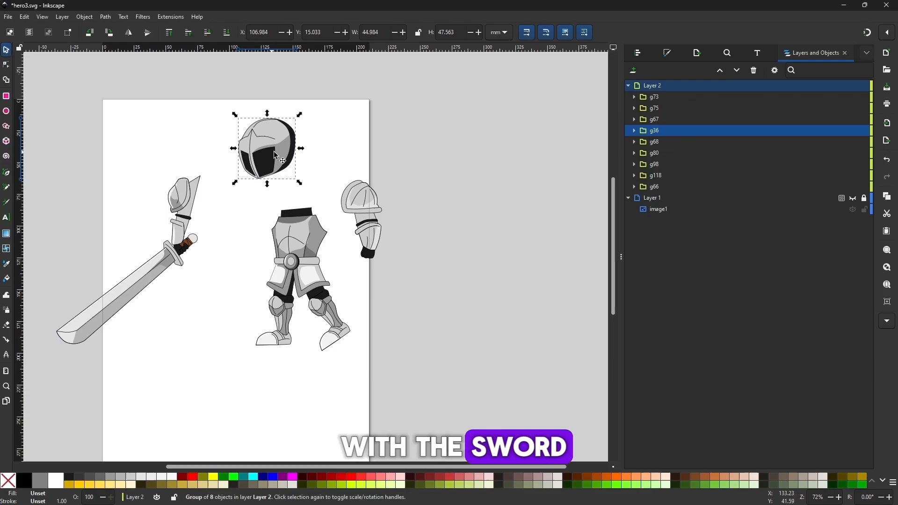
pyautogui.moveTo(272, 151); pyautogui.dragTo(259, 139)
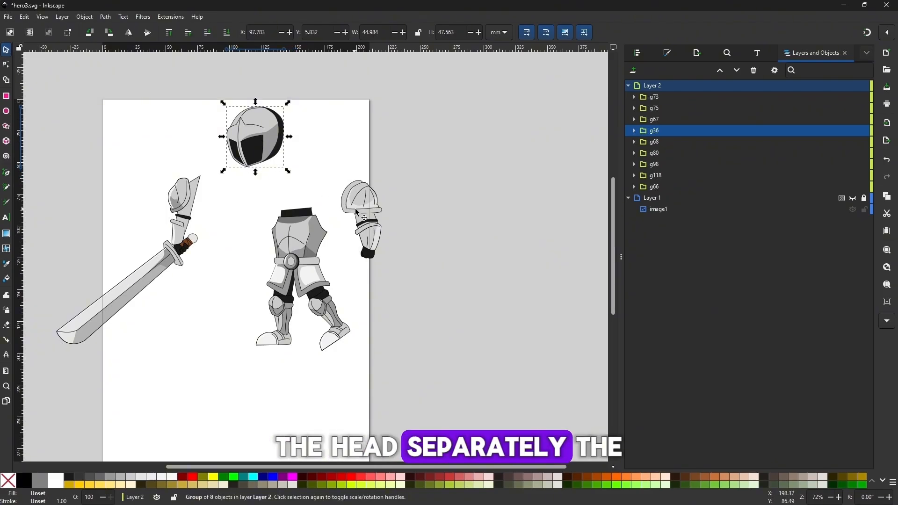
# Lift the breastplate and belt off the legs and offset the rear skirt plate over the rear leg
pyautogui.click(303, 231)
pyautogui.press('+')
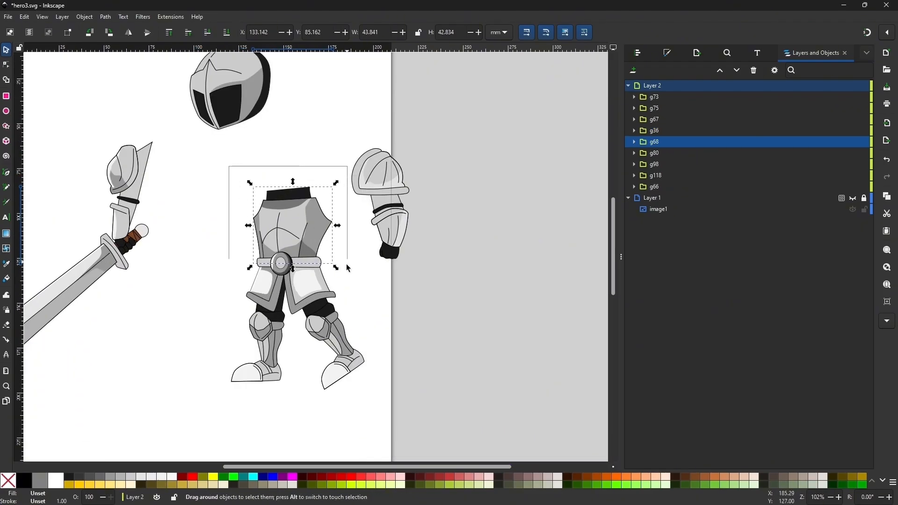
pyautogui.moveTo(348, 267); pyautogui.dragTo(277, 226)
pyautogui.moveTo(309, 295)
pyautogui.mouseDown()
pyautogui.moveTo(312, 277)
pyautogui.moveTo(315, 285)
pyautogui.mouseUp()
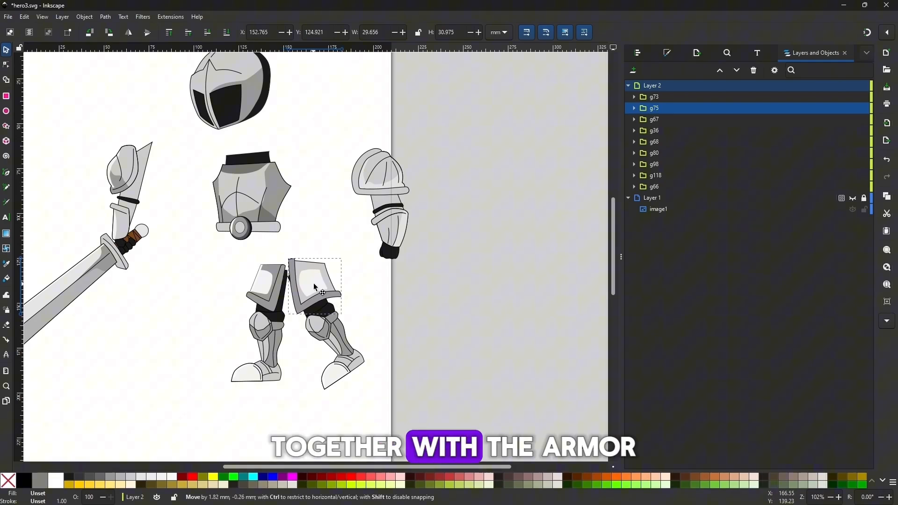
# Move the front skirt plate together with the front leg away from the rear leg and rotate the pair slightly
pyautogui.click(268, 291)
pyautogui.keyDown('shift'); pyautogui.click(273, 337); pyautogui.keyUp('shift')
pyautogui.moveTo(274, 337); pyautogui.dragTo(231, 332)
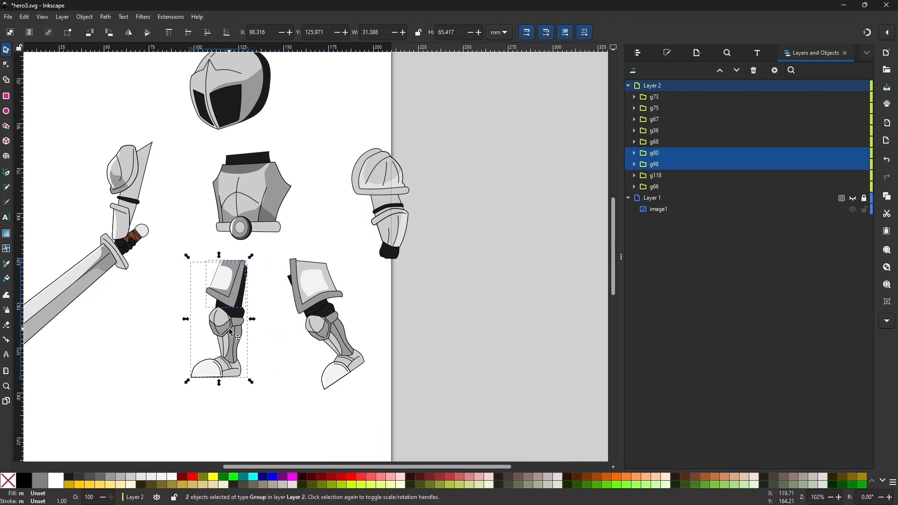
pyautogui.moveTo(255, 384); pyautogui.dragTo(240, 361)
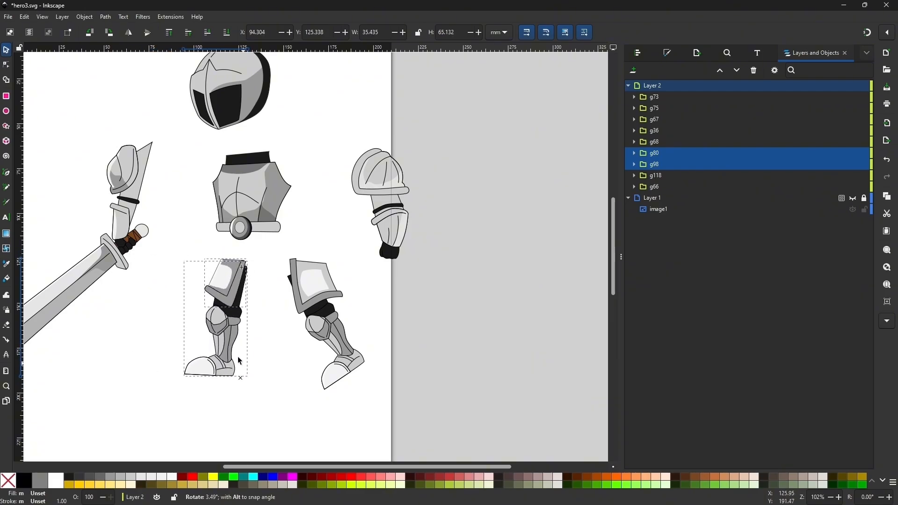
# Try to lower the breastplate toward the legs without the belt
pyautogui.click(203, 149)
pyautogui.click(250, 188)
pyautogui.moveTo(249, 188); pyautogui.dragTo(254, 222)
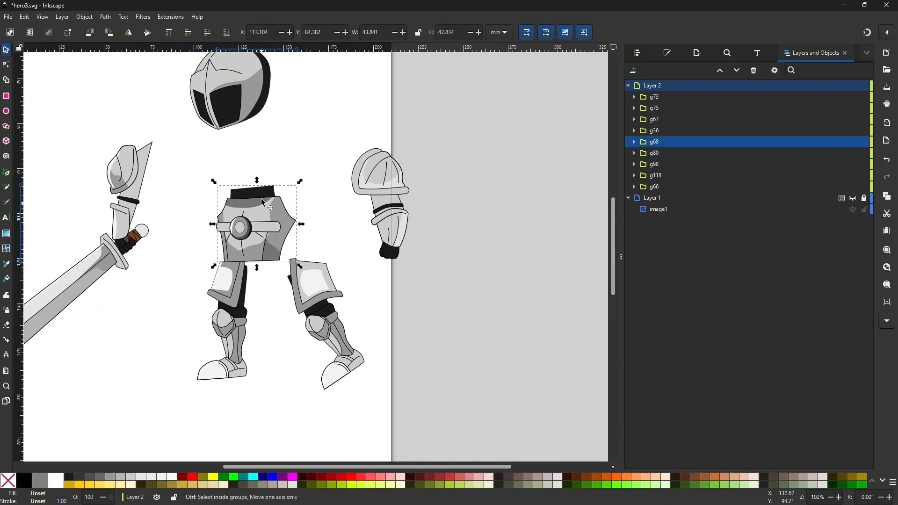
pyautogui.hotkey('ctrl', 'z')
# Group the breastplate with the belt and lower the group onto the front leg
pyautogui.moveTo(200, 144); pyautogui.dragTo(309, 239)
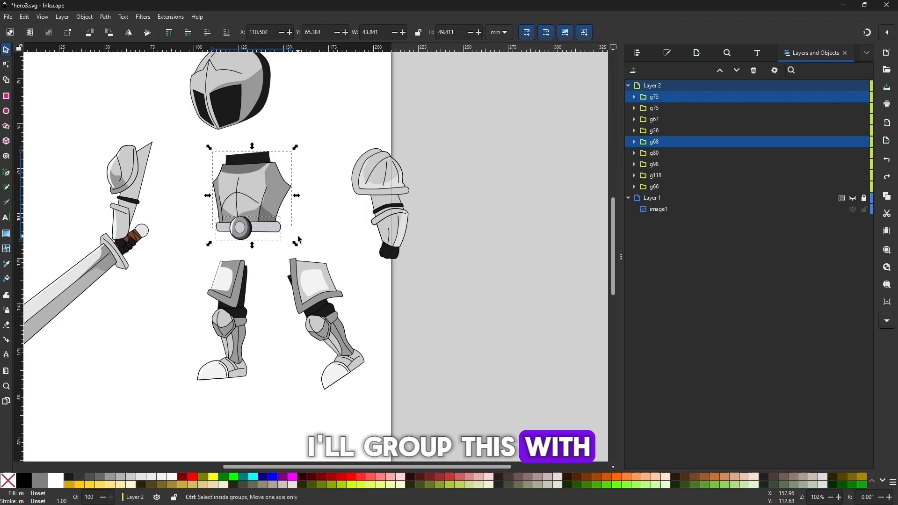
pyautogui.hotkey('ctrl', 'g')
pyautogui.moveTo(262, 209); pyautogui.dragTo(258, 246)
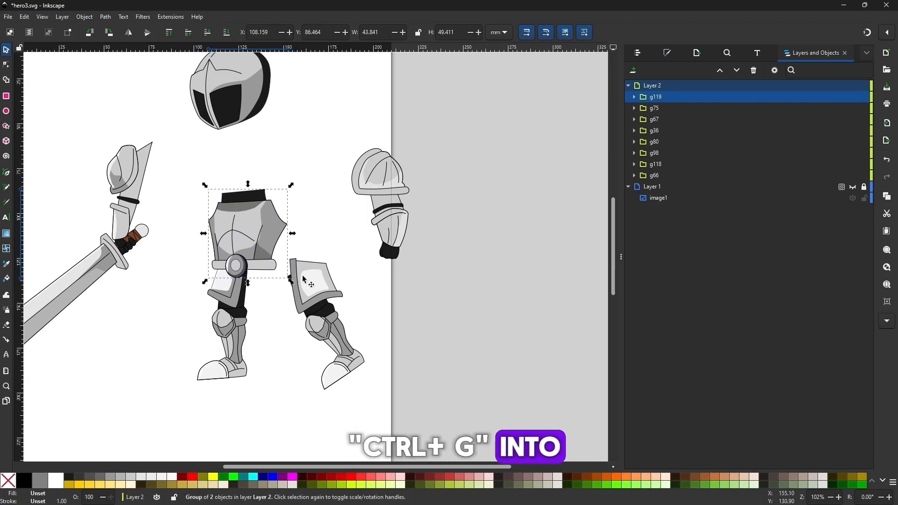
# Group the rear skirt plate with the rear leg and attach the group beneath the belt
pyautogui.click(322, 295)
pyautogui.moveTo(322, 295)
pyautogui.mouseDown()
pyautogui.moveTo(276, 289)
pyautogui.moveTo(307, 292)
pyautogui.mouseUp()
pyautogui.keyDown('shift'); pyautogui.click(323, 327); pyautogui.keyUp('shift')
pyautogui.hotkey('ctrl', 'g')
pyautogui.moveTo(323, 326); pyautogui.dragTo(276, 320)
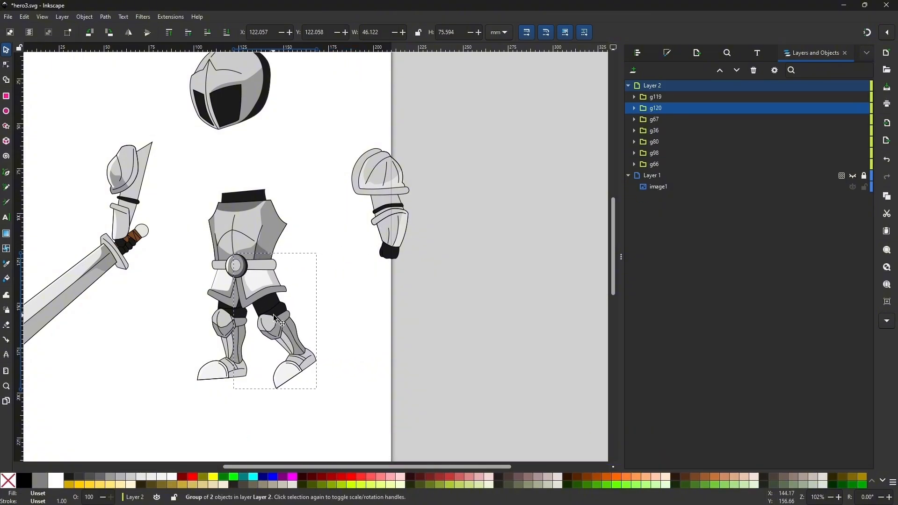
# Set the rear leg group's rotation center at the hip and swing the leg, ending in a backward stride under the belt
pyautogui.moveTo(320, 392); pyautogui.dragTo(299, 400)
pyautogui.moveTo(275, 316); pyautogui.dragTo(271, 255)
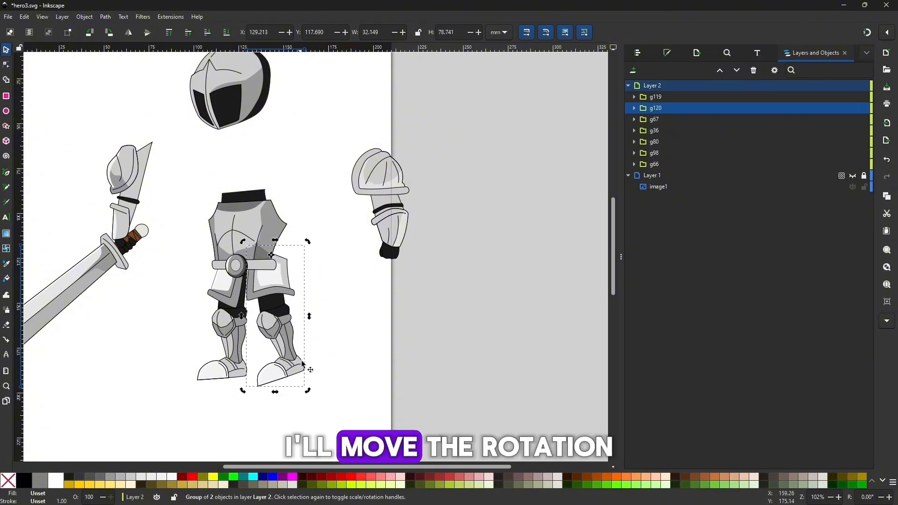
pyautogui.moveTo(306, 390); pyautogui.dragTo(319, 374)
pyautogui.moveTo(286, 283); pyautogui.dragTo(268, 286)
pyautogui.click(281, 350)
pyautogui.moveTo(306, 394); pyautogui.dragTo(299, 344)
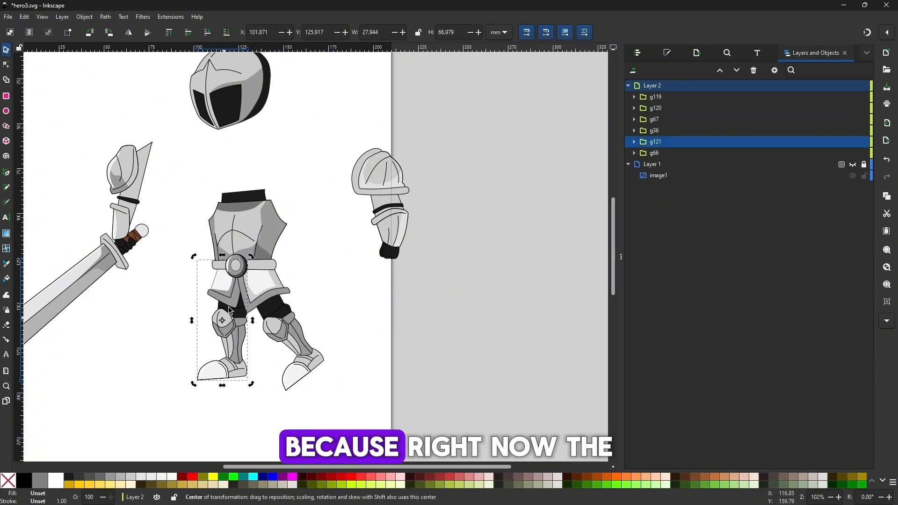
# Move the front leg group's rotation center to the hip beneath the belt and swing the leg forward
pyautogui.moveTo(222, 320); pyautogui.dragTo(237, 270)
pyautogui.moveTo(247, 380); pyautogui.dragTo(217, 329)
# Try to swing the rear leg group forward about its hip
pyautogui.click(295, 340)
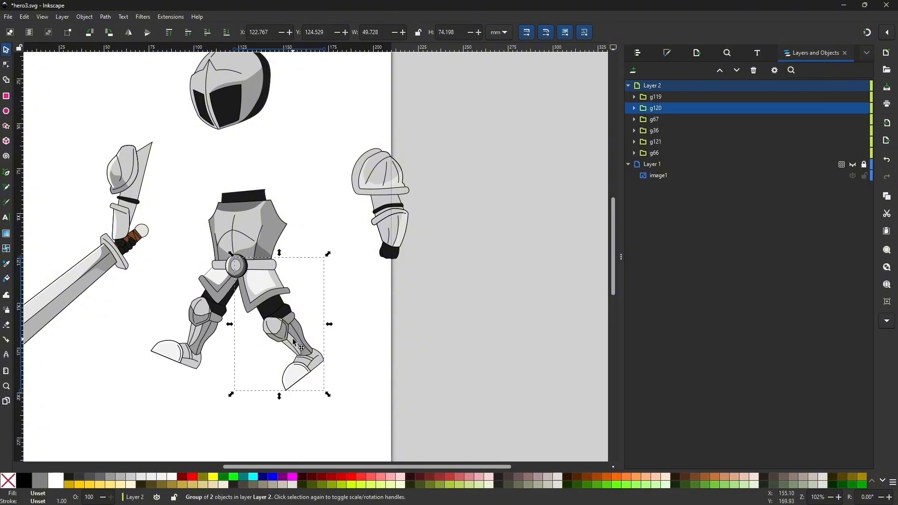
pyautogui.click(295, 340)
pyautogui.moveTo(327, 394); pyautogui.dragTo(215, 362)
pyautogui.hotkey('ctrl', 'z')
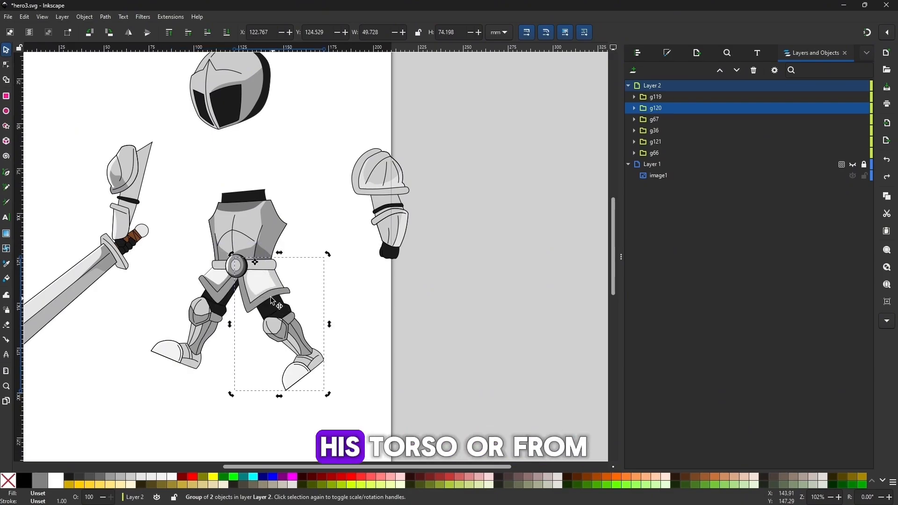
# Move the rear leg clear of the torso and extend the upper outer corner of its skirt plate upward
pyautogui.moveTo(273, 300); pyautogui.dragTo(307, 326)
pyautogui.press('+')
pyautogui.press('+')
pyautogui.moveTo(344, 279); pyautogui.dragTo(338, 262)
pyautogui.doubleClick(282, 323)
pyautogui.click(291, 318)
pyautogui.doubleClick(292, 311)
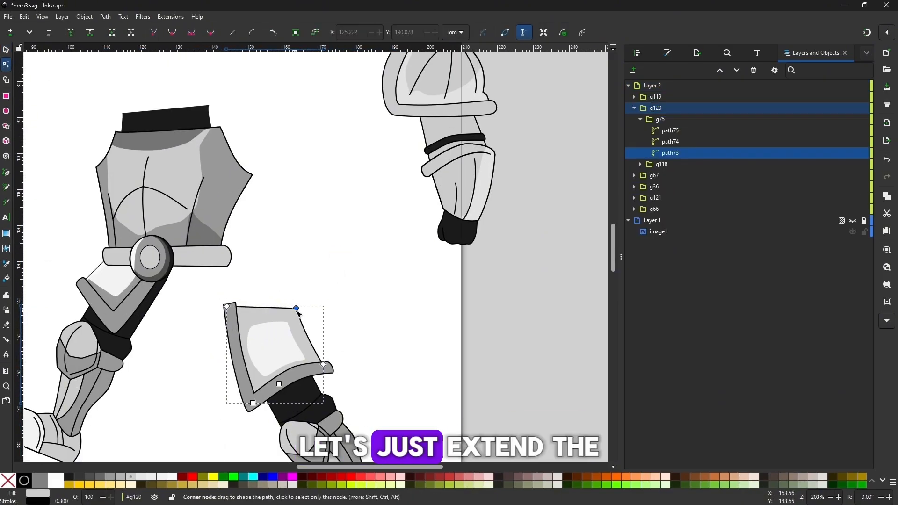
pyautogui.moveTo(297, 309); pyautogui.dragTo(297, 299)
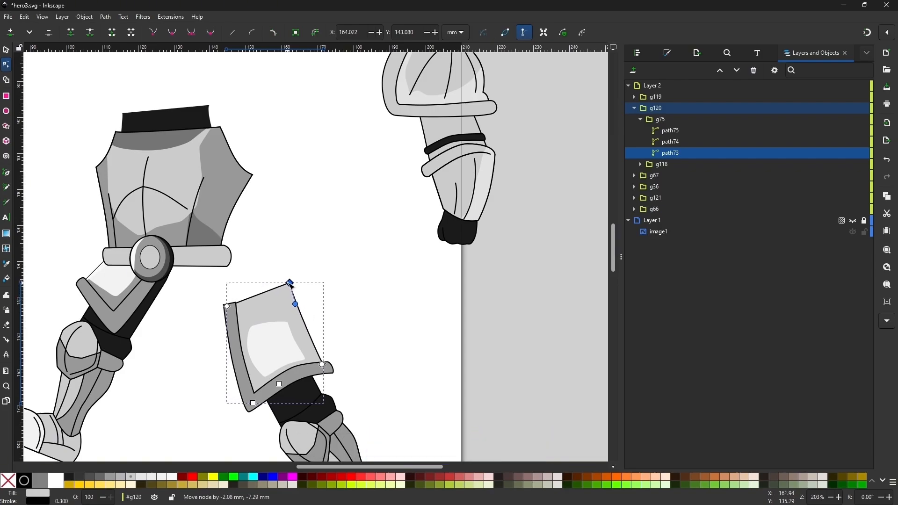
pyautogui.press('s')
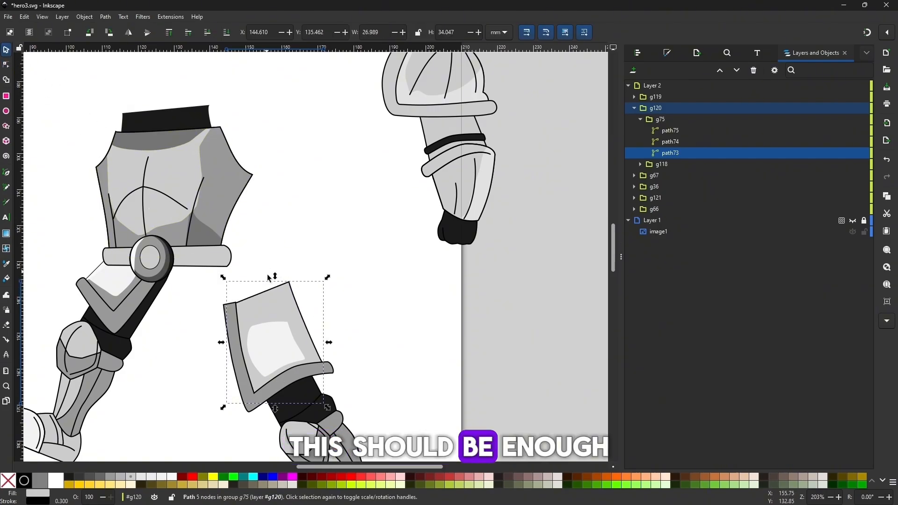
# Fit the extended rear leg back under the belt and rotate it forward about the hip
pyautogui.press('-')
pyautogui.press('-')
pyautogui.press('-')
pyautogui.click(377, 355)
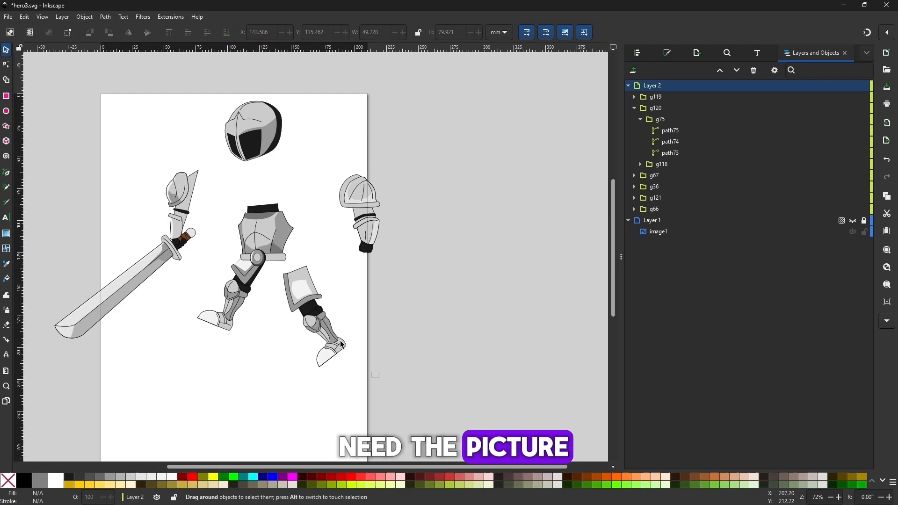
pyautogui.moveTo(380, 376); pyautogui.dragTo(268, 261)
pyautogui.press('+')
pyautogui.moveTo(302, 313); pyautogui.dragTo(261, 286)
pyautogui.click(262, 286)
pyautogui.moveTo(321, 392); pyautogui.dragTo(277, 338)
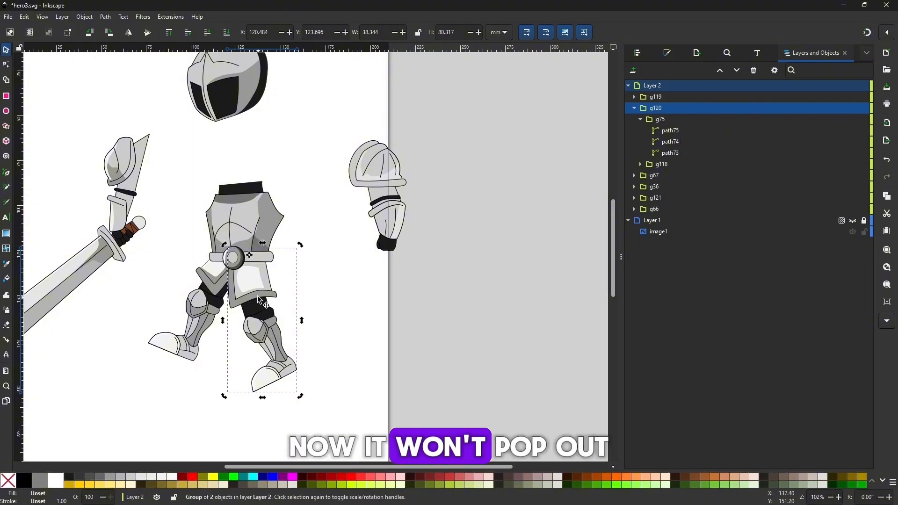
# Raise the rear leg slightly, lower its rotation center, and swing it forward and back to test the joint
pyautogui.moveTo(257, 292); pyautogui.dragTo(258, 284)
pyautogui.moveTo(251, 248); pyautogui.dragTo(252, 257)
pyautogui.moveTo(302, 388); pyautogui.dragTo(258, 348)
pyautogui.moveTo(220, 337); pyautogui.dragTo(304, 352)
# Move the rear leg clear of the torso and edit the outer edge of its skirt plate near the upper corner
pyautogui.moveTo(261, 284); pyautogui.dragTo(309, 326)
pyautogui.scroll(2, 309, 290)
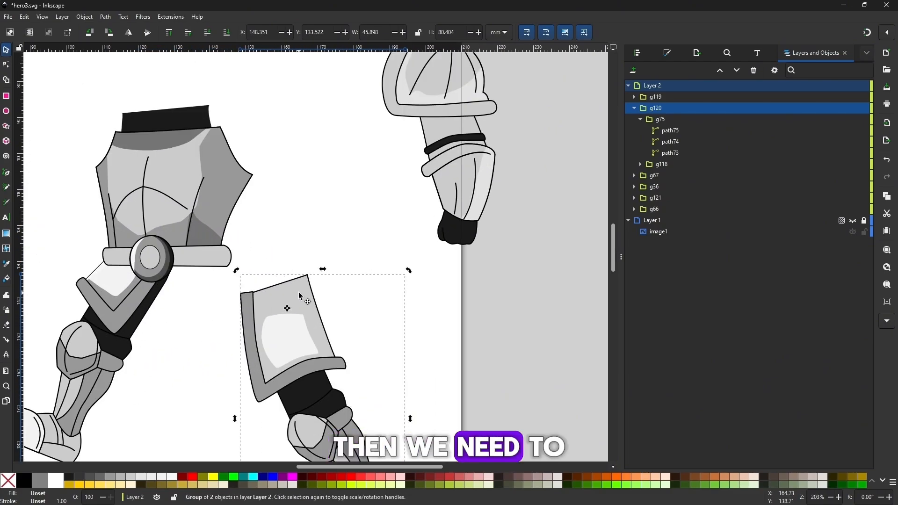
pyautogui.doubleClick(302, 286)
pyautogui.doubleClick(303, 284)
pyautogui.click(307, 276)
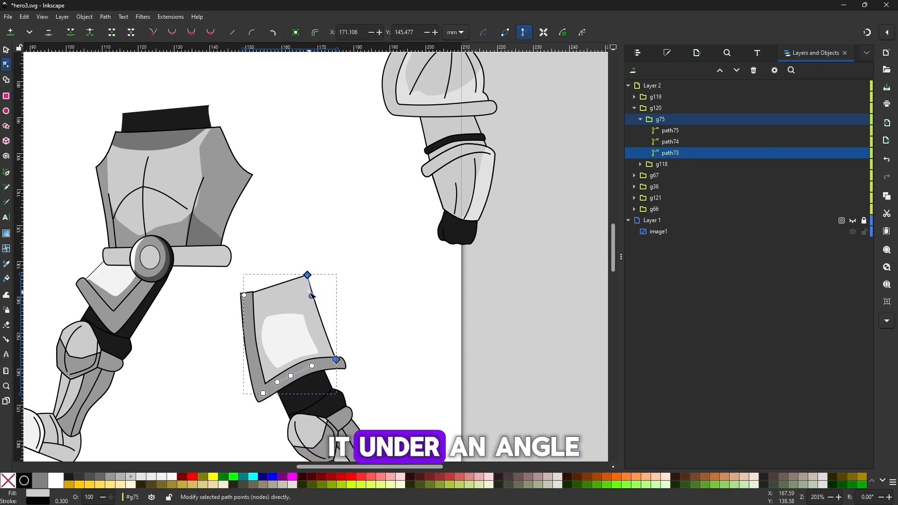
pyautogui.doubleClick(311, 289)
# Refit the rear leg under the belt with its rotation center at the hip and rotate it to check the plate
pyautogui.click(6, 49)
pyautogui.moveTo(285, 273); pyautogui.dragTo(263, 281)
pyautogui.click(262, 243)
pyautogui.press('-')
pyautogui.press('-')
pyautogui.doubleClick(272, 334)
pyautogui.hotkey('ctrl', 'z')
pyautogui.doubleClick(282, 363)
pyautogui.click(263, 282)
pyautogui.moveTo(275, 314); pyautogui.dragTo(264, 256)
pyautogui.moveTo(319, 391); pyautogui.dragTo(296, 343)
# Move the rear leg clear of the torso and reshape the skirt plate's top into a peak with an angled outer corner
pyautogui.moveTo(282, 302); pyautogui.dragTo(345, 324)
pyautogui.press('+')
pyautogui.press('+')
pyautogui.doubleClick(312, 292)
pyautogui.doubleClick(313, 290)
pyautogui.doubleClick(319, 269)
pyautogui.moveTo(319, 268); pyautogui.dragTo(312, 272)
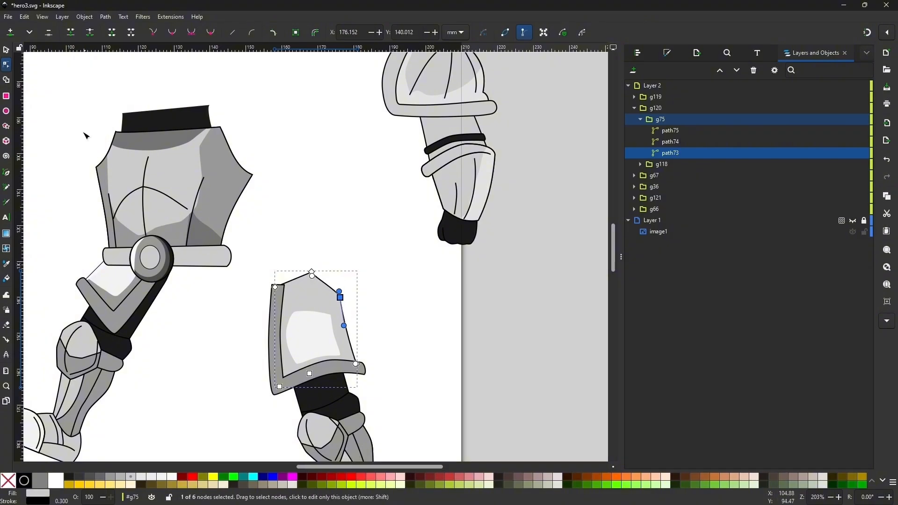
# Fit the reshaped rear leg under the belt at the hip and rotate it to test the joint
pyautogui.press('s')
pyautogui.press('Escape')
pyautogui.press('-')
pyautogui.press('-')
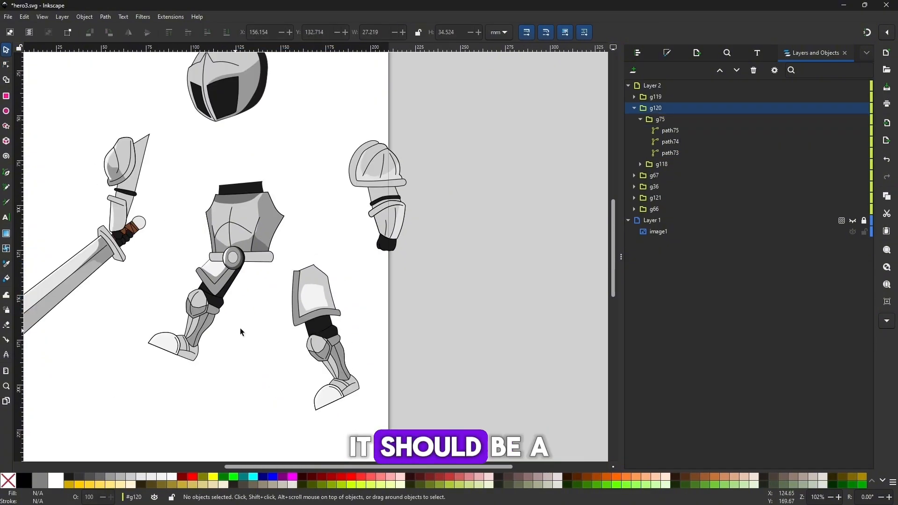
pyautogui.click(328, 311)
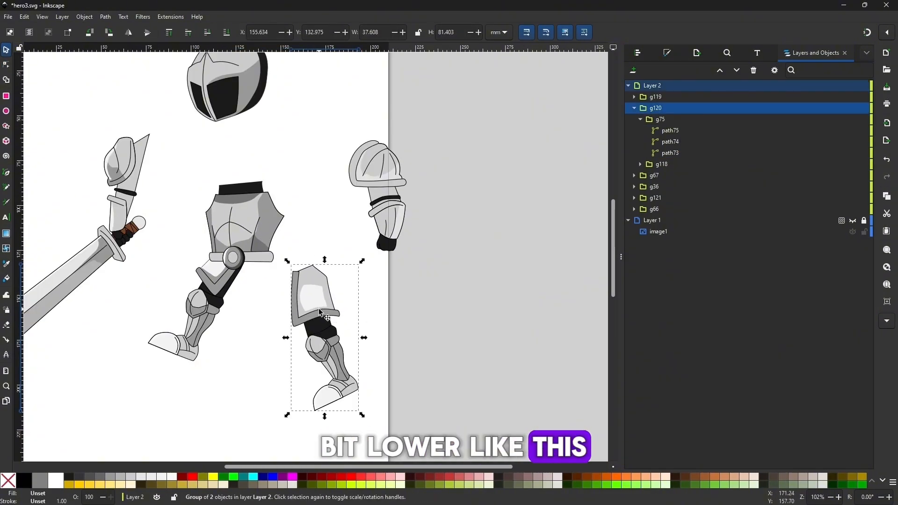
pyautogui.moveTo(321, 312); pyautogui.dragTo(259, 292)
pyautogui.click(259, 291)
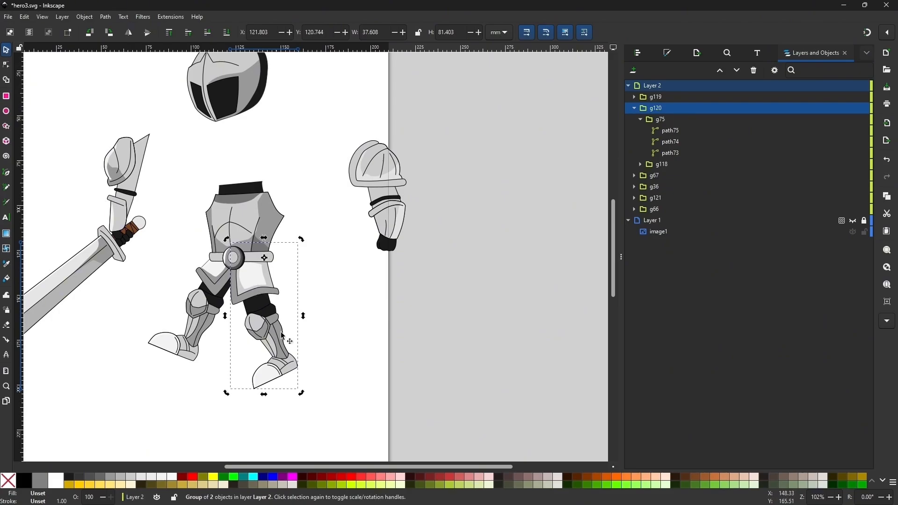
pyautogui.moveTo(305, 396); pyautogui.dragTo(209, 344)
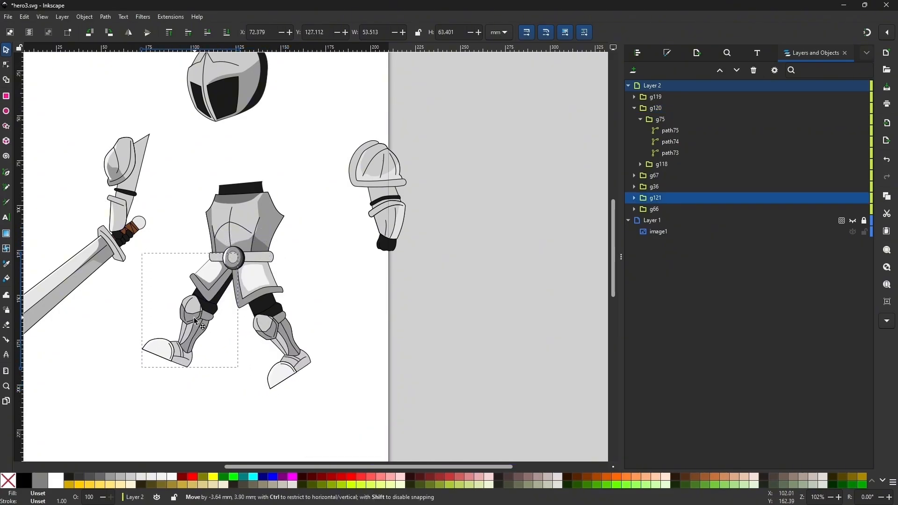
# Move the front leg and the rear leg clear of the torso so that both stand apart below it
pyautogui.moveTo(197, 327); pyautogui.dragTo(161, 351)
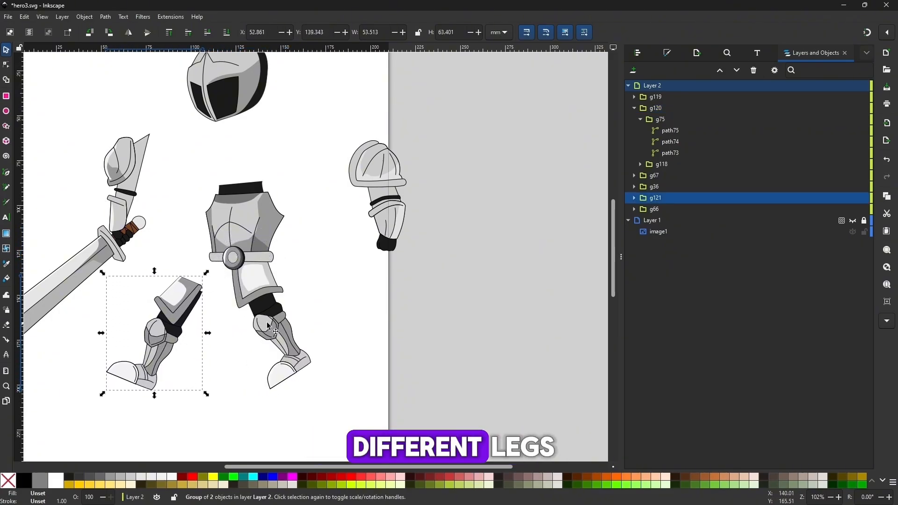
pyautogui.click(272, 324)
pyautogui.moveTo(272, 324); pyautogui.dragTo(303, 361)
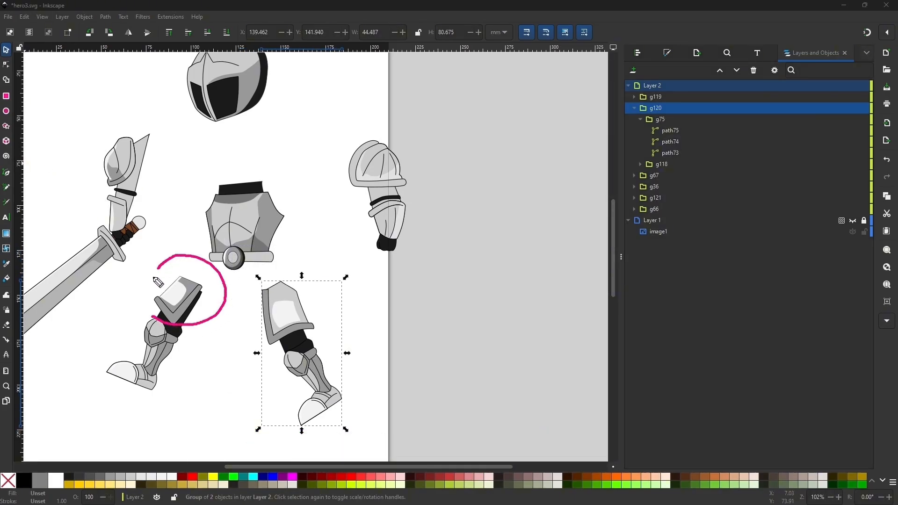
pyautogui.moveTo(262, 346)
pyautogui.mouseDown()
pyautogui.moveTo(300, 352)
pyautogui.moveTo(301, 280)
pyautogui.mouseUp()
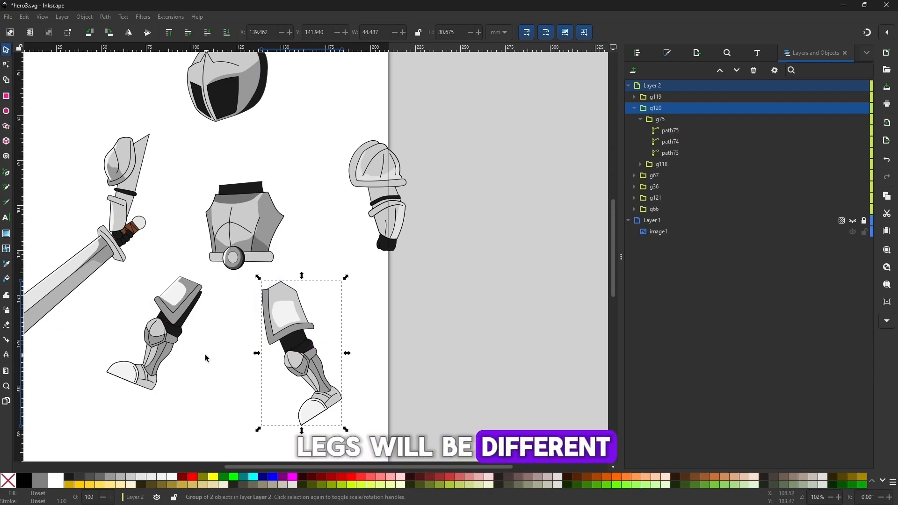
# Raise the torso slightly and move the front leg closer to the rear leg, keeping all body parts separate
pyautogui.click(277, 268)
pyautogui.click(395, 219)
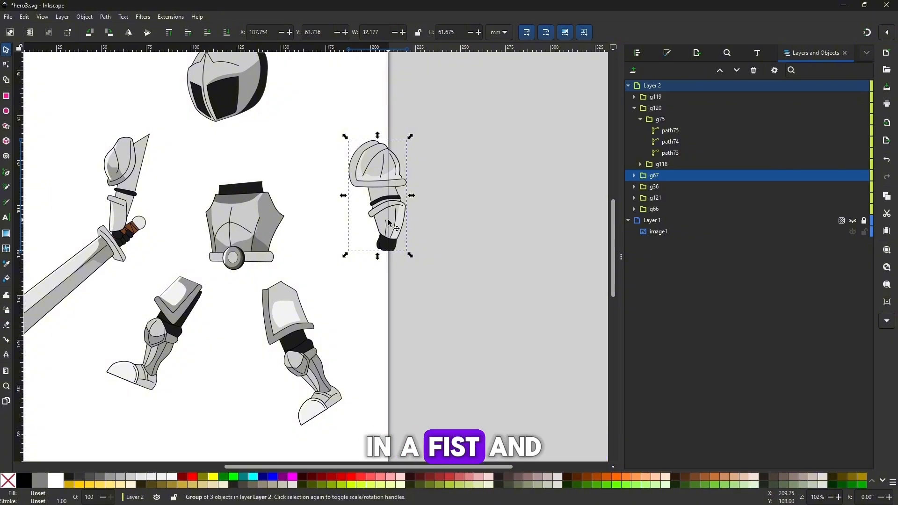
pyautogui.click(125, 204)
pyautogui.press('-')
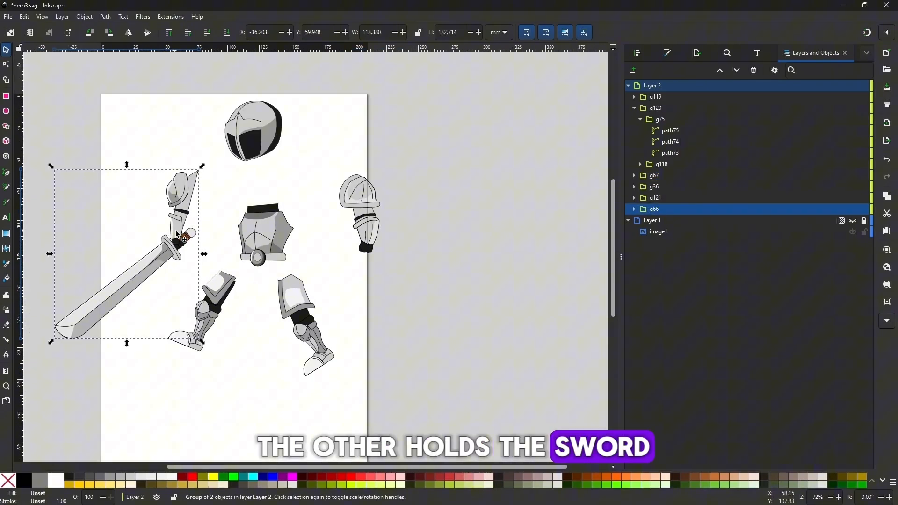
pyautogui.click(283, 237)
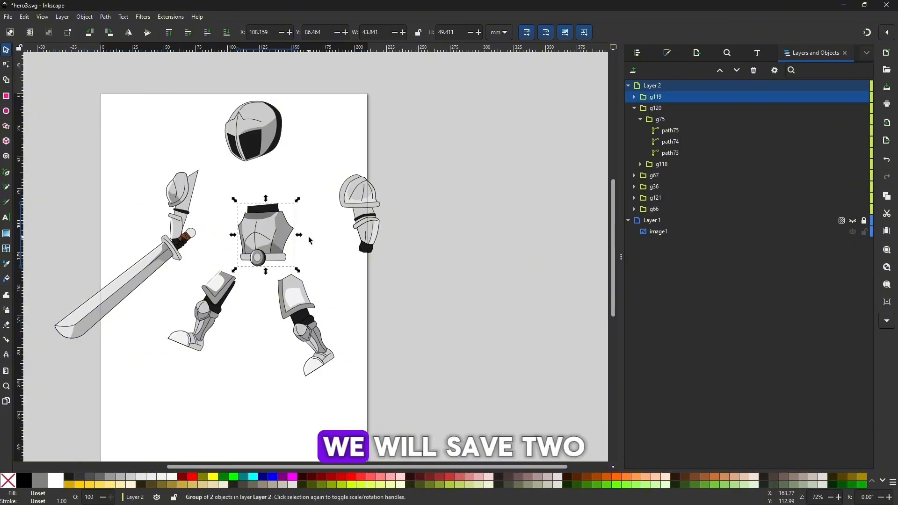
pyautogui.click(268, 226)
pyautogui.click(253, 133)
pyautogui.press('+')
pyautogui.moveTo(174, 322); pyautogui.dragTo(206, 322)
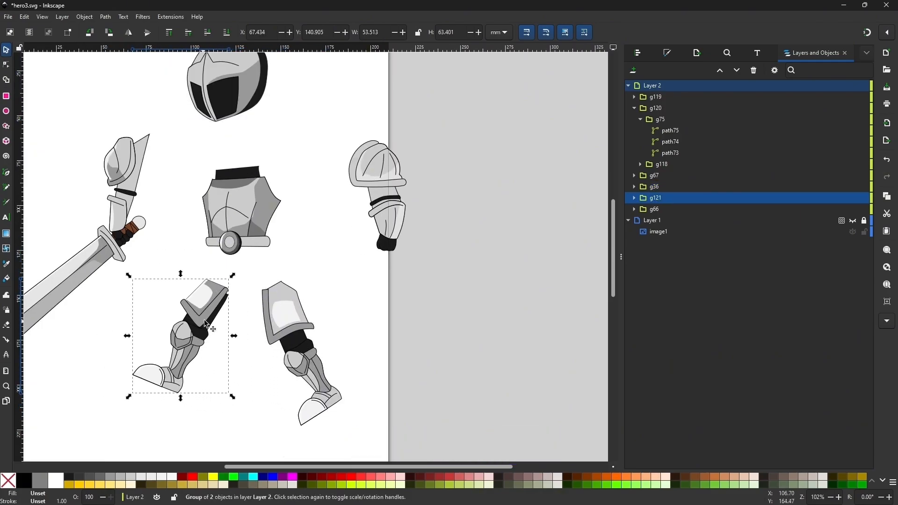
# Open the export settings for the selected front leg and put the DPI value in editing
pyautogui.click(13, 20)
pyautogui.click(64, 172)
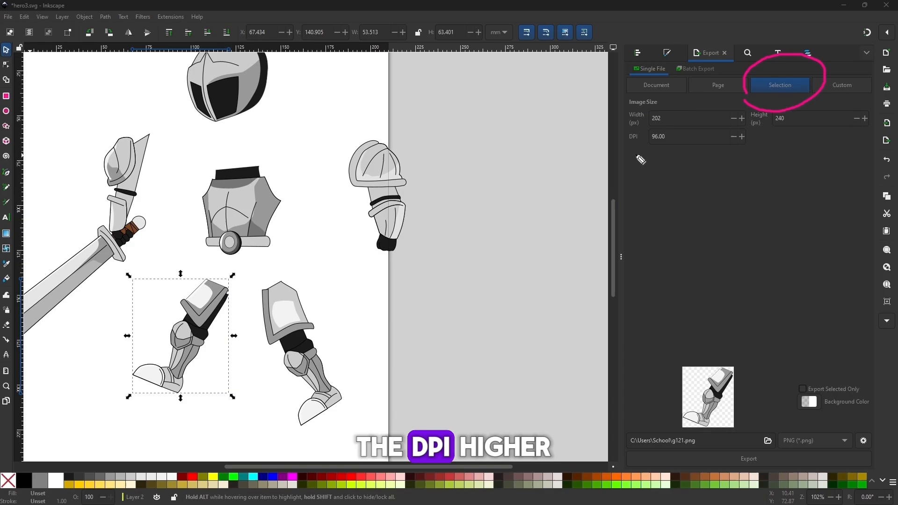
pyautogui.click(700, 137)
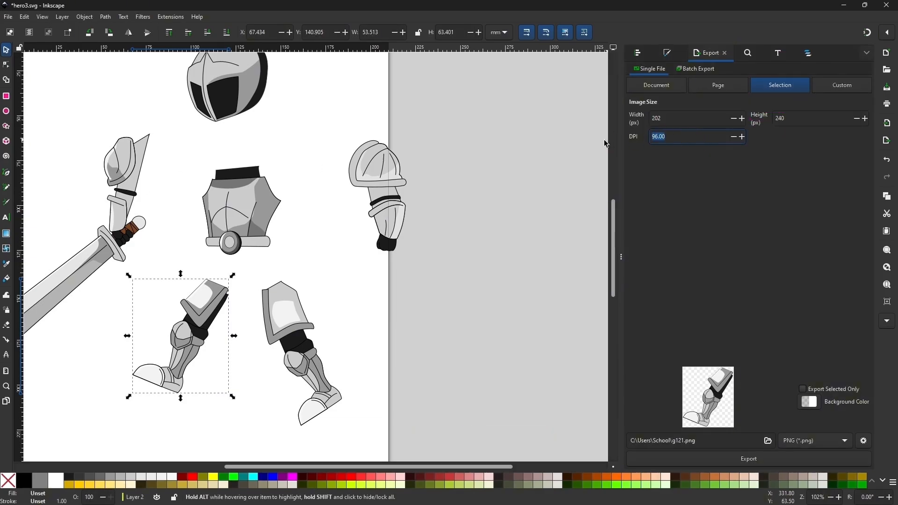
# Select the free arm and then all body parts together, and check their export width and height in pixels
pyautogui.click(370, 244)
pyautogui.click(398, 206)
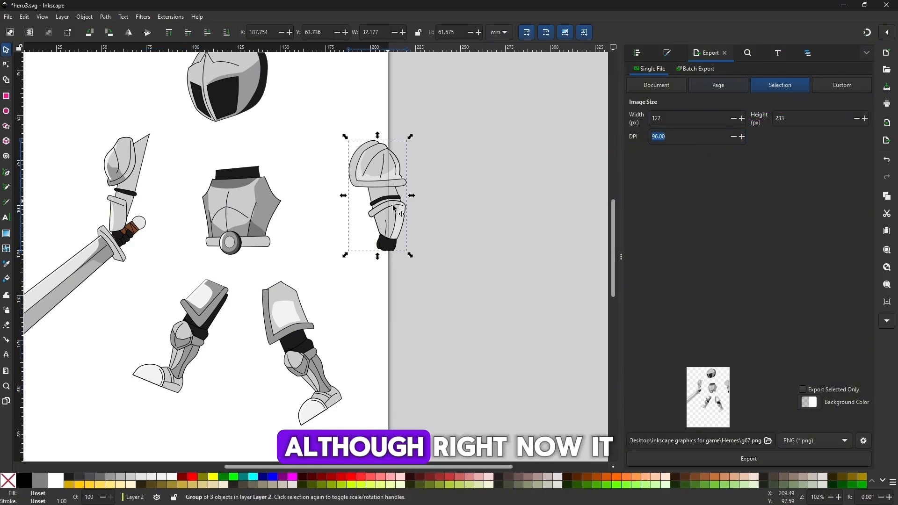
pyautogui.press('-')
pyautogui.moveTo(451, 95)
pyautogui.mouseDown()
pyautogui.moveTo(92, 365)
pyautogui.moveTo(32, 393)
pyautogui.mouseUp()
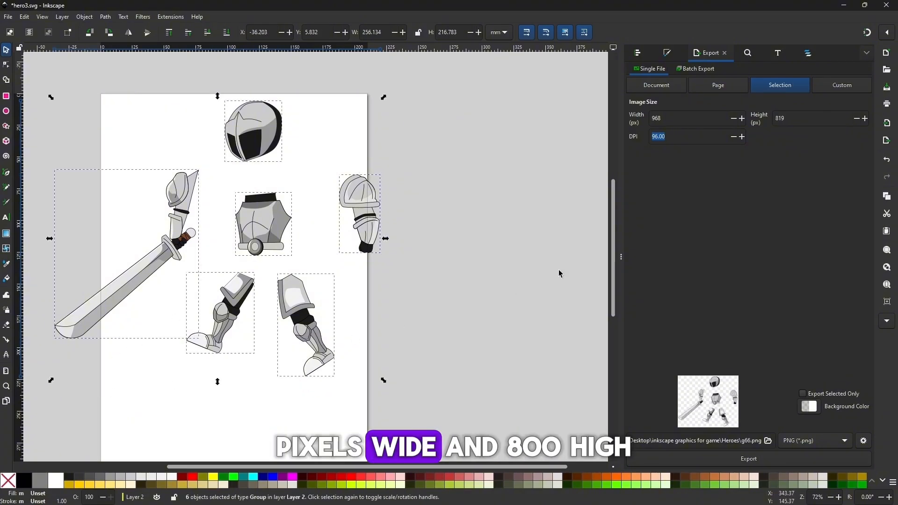
pyautogui.doubleClick(667, 123)
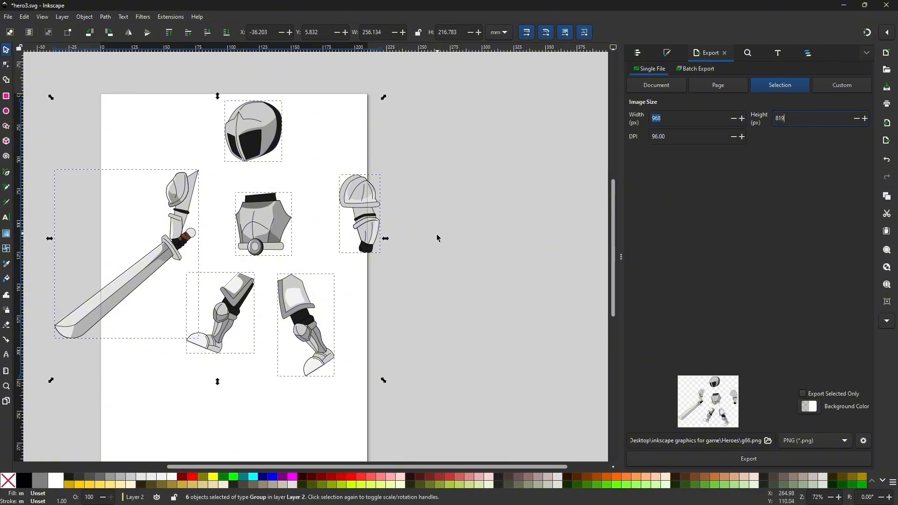
# Clear the selection and set the PNG export resolution to 200 DPI
pyautogui.click(438, 238)
pyautogui.click(663, 160)
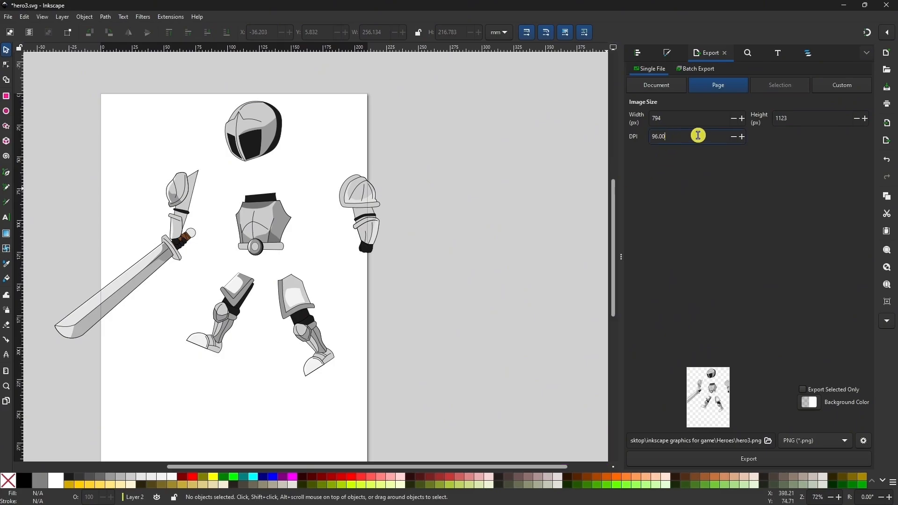
pyautogui.moveTo(698, 135); pyautogui.dragTo(581, 147)
pyautogui.write('200')
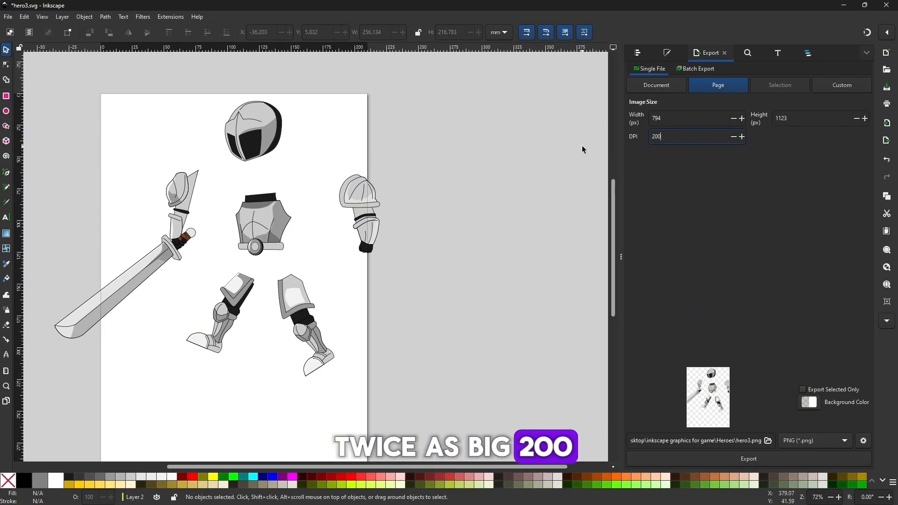
pyautogui.press('Return')
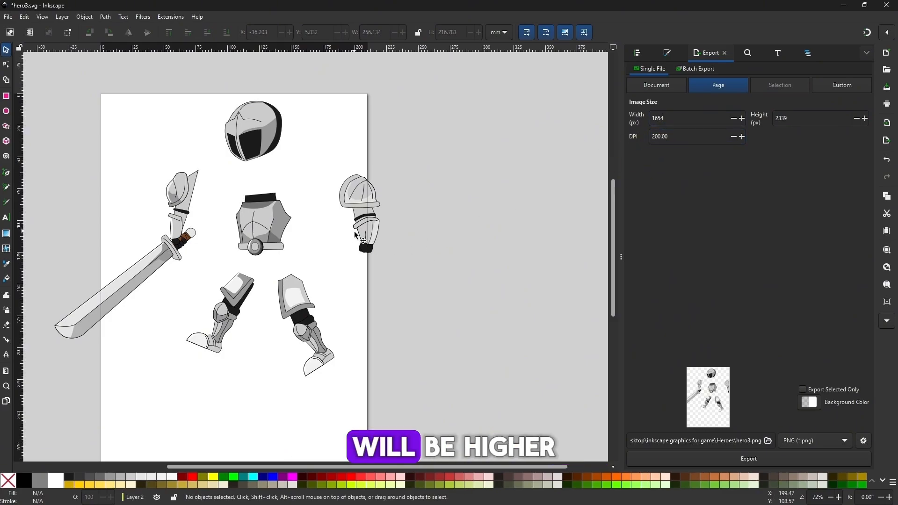
# Select the free arm with the closed fist as the export area and save the knight drawing
pyautogui.click(374, 238)
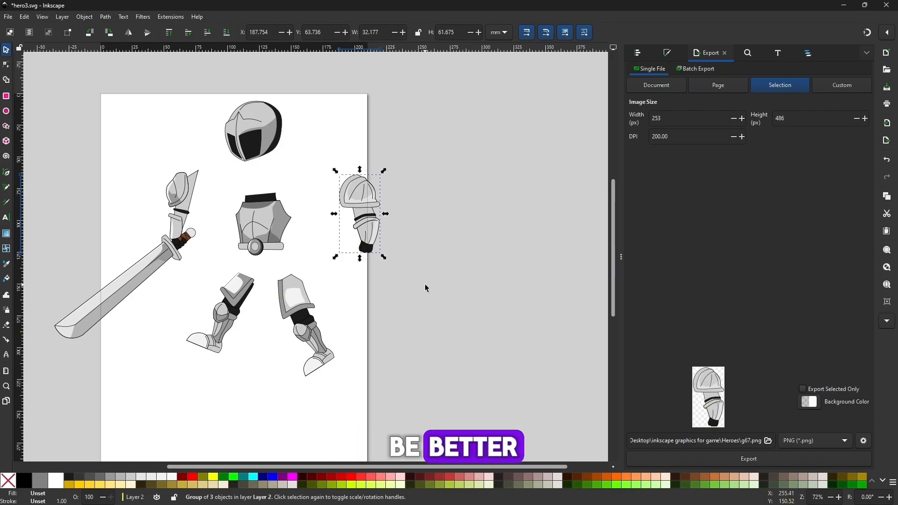
pyautogui.click(8, 16)
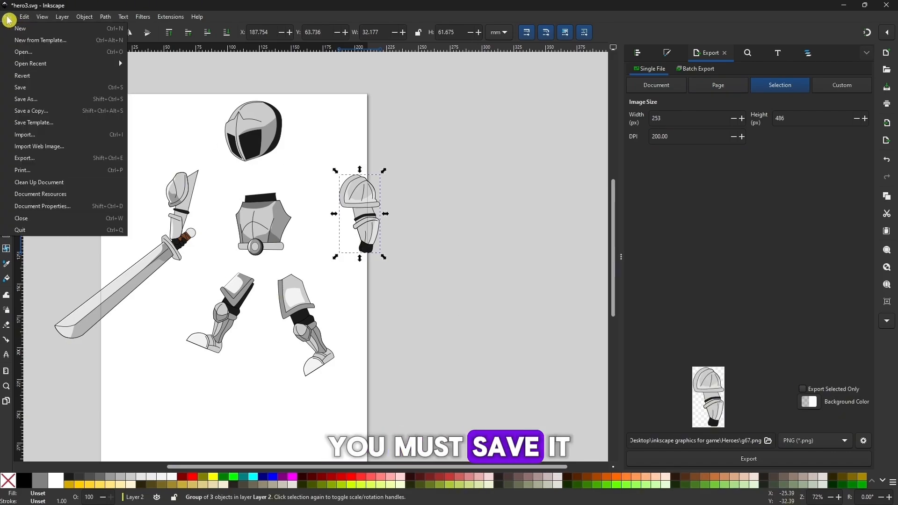
pyautogui.click(21, 89)
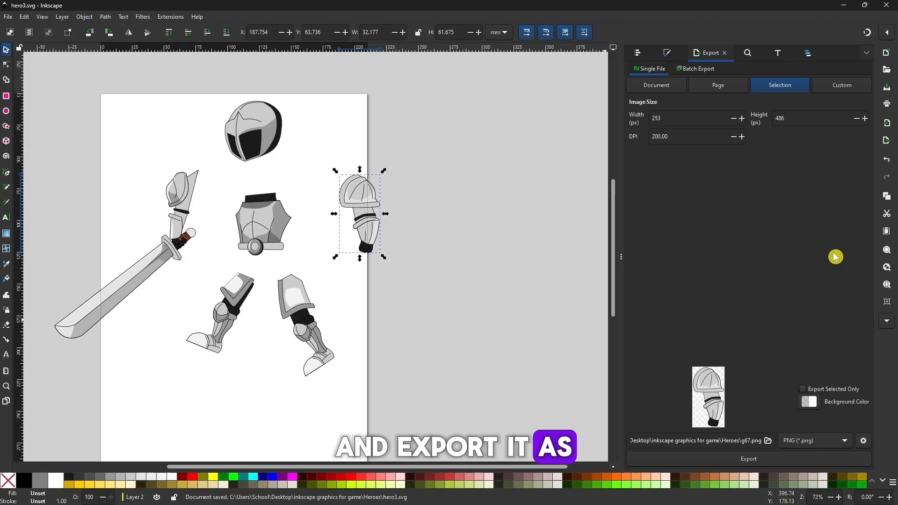